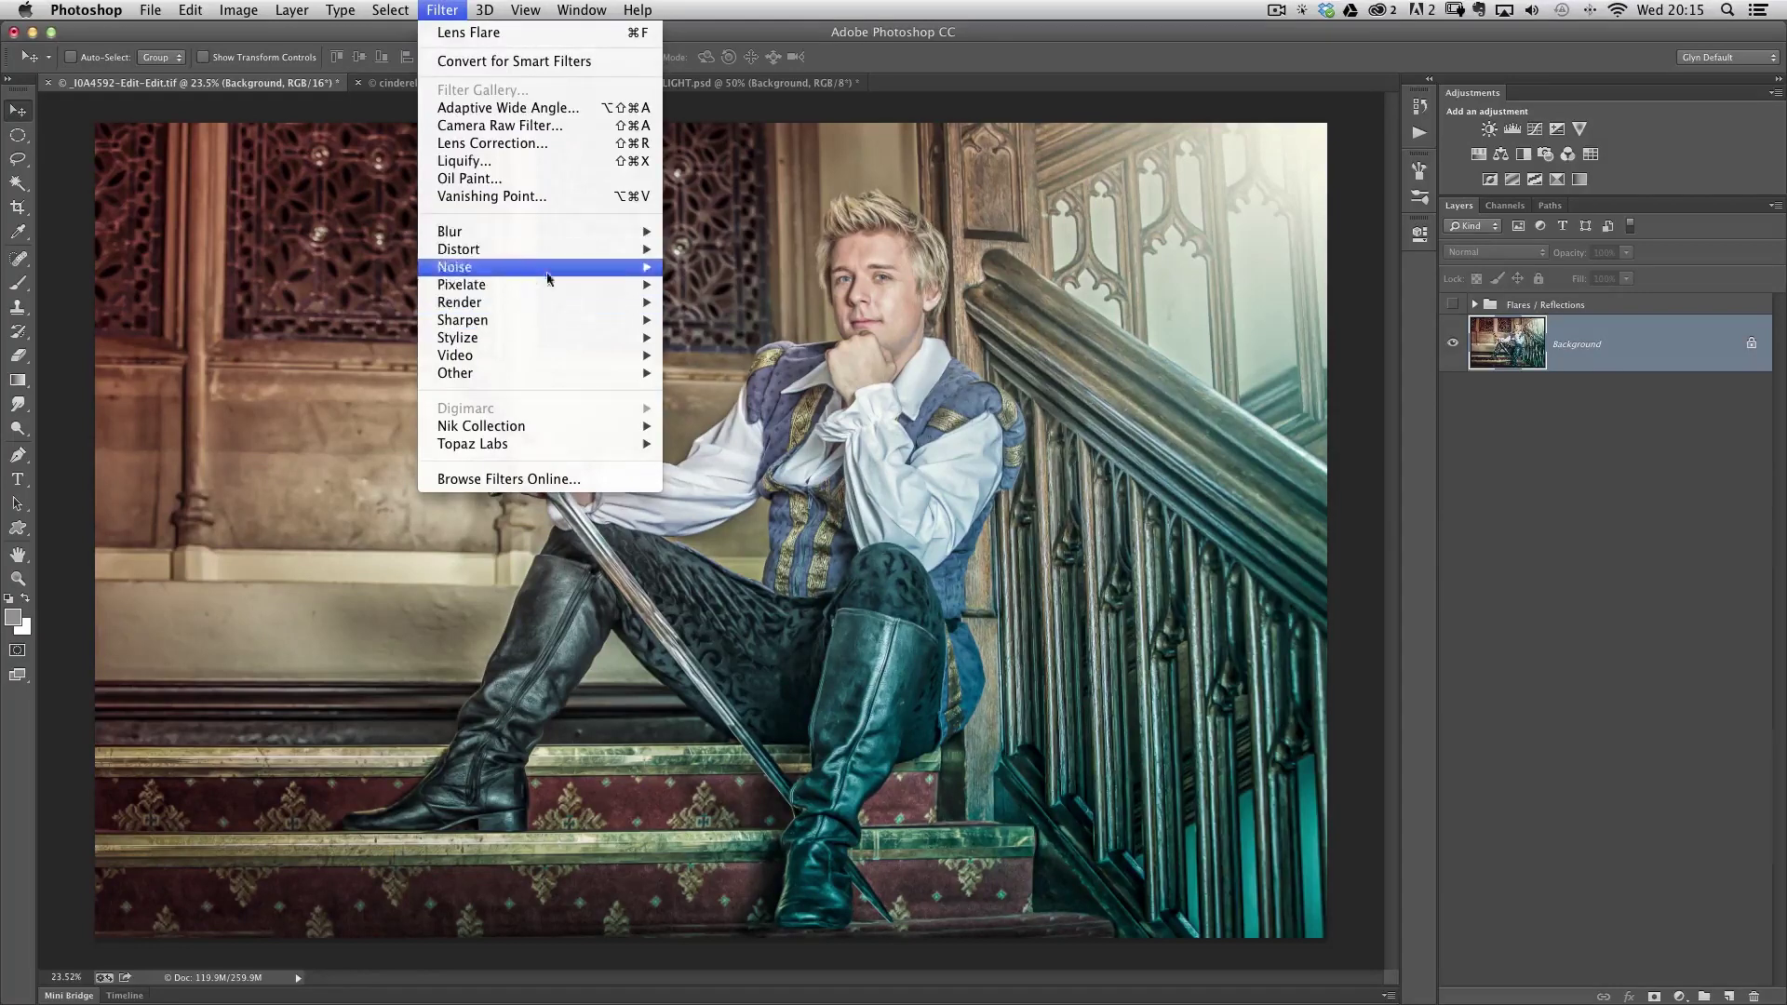
# - Start a Lens Flare on the Background layer and preview the 50-300mm Zoom, 35mm Prime and Movie Prime lens types
pyautogui.moveTo(633, 355)
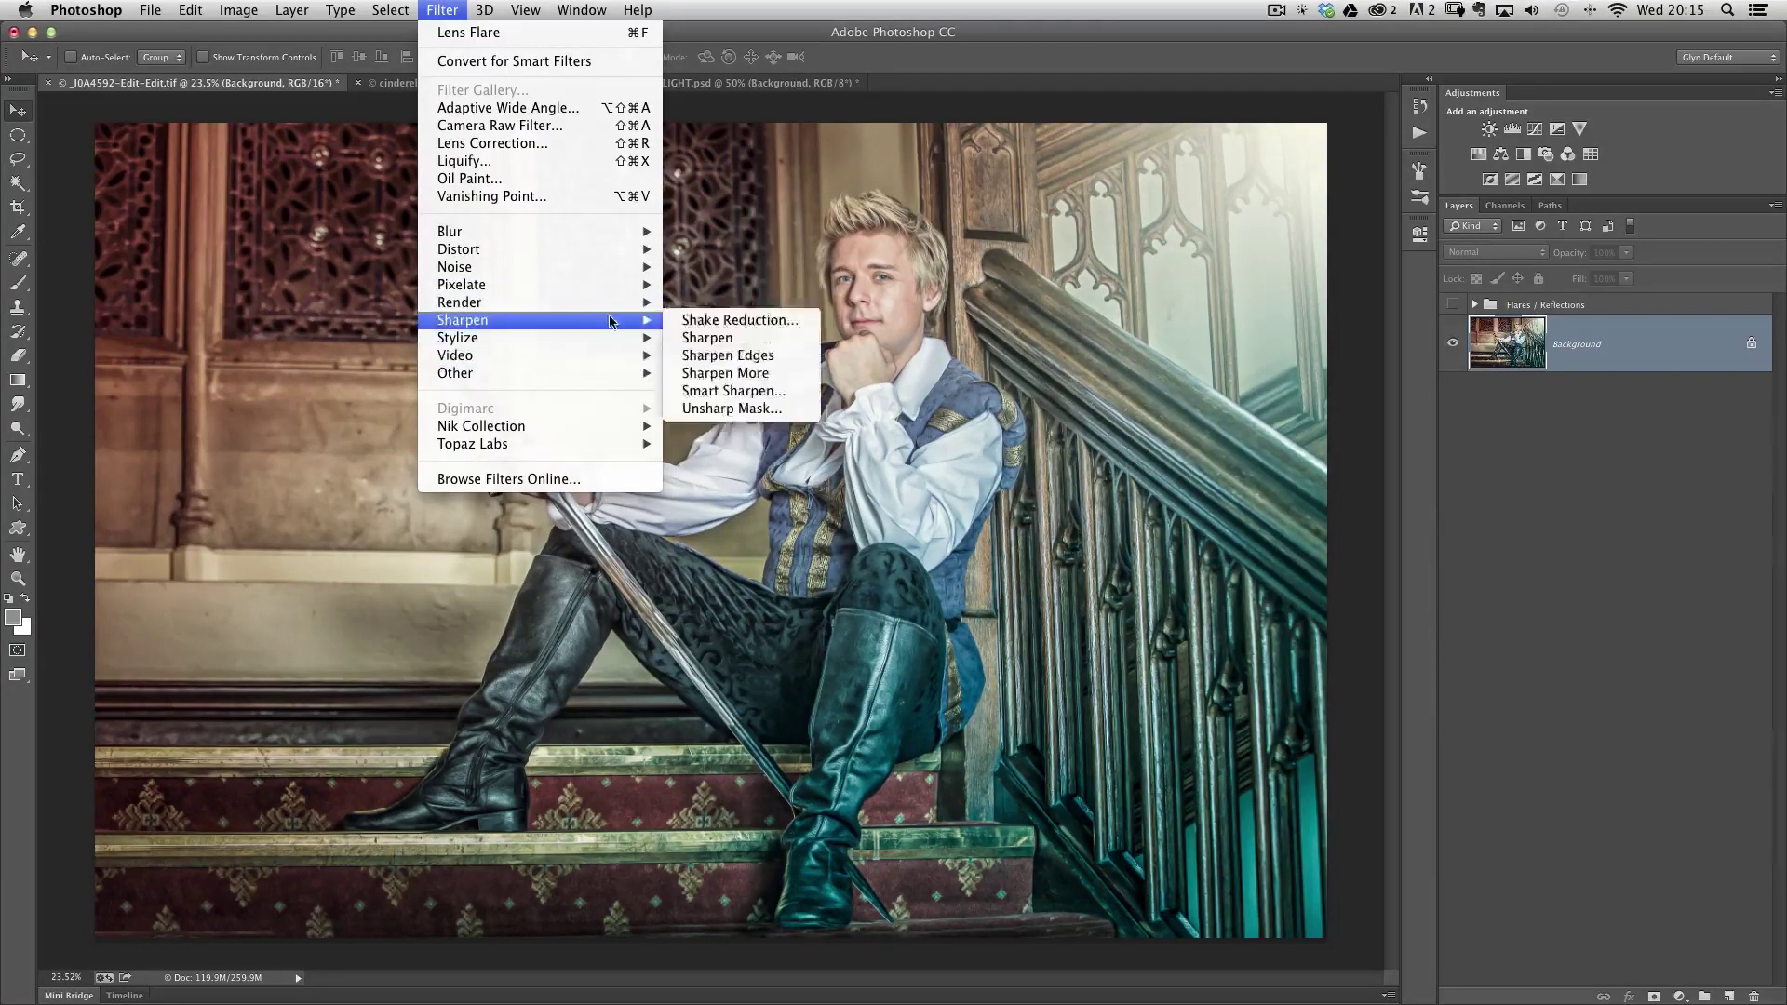
pyautogui.moveTo(642, 302)
pyautogui.click(707, 354)
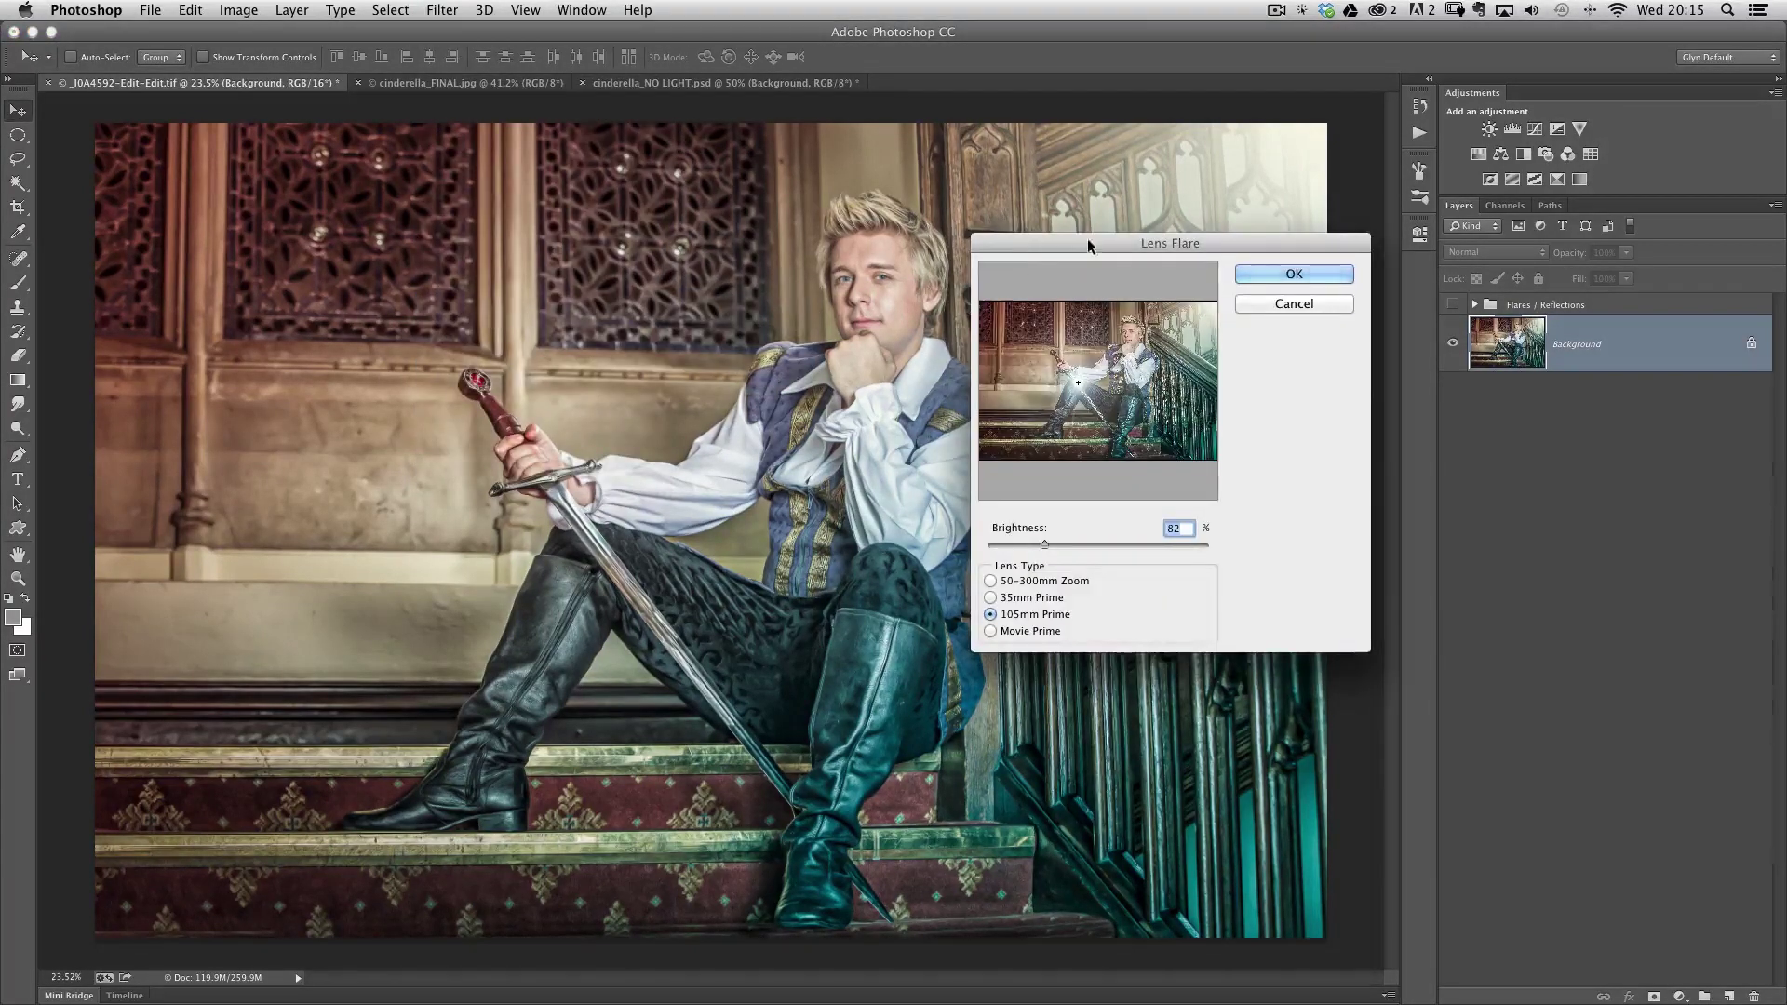
pyautogui.moveTo(1085, 238); pyautogui.dragTo(1030, 216)
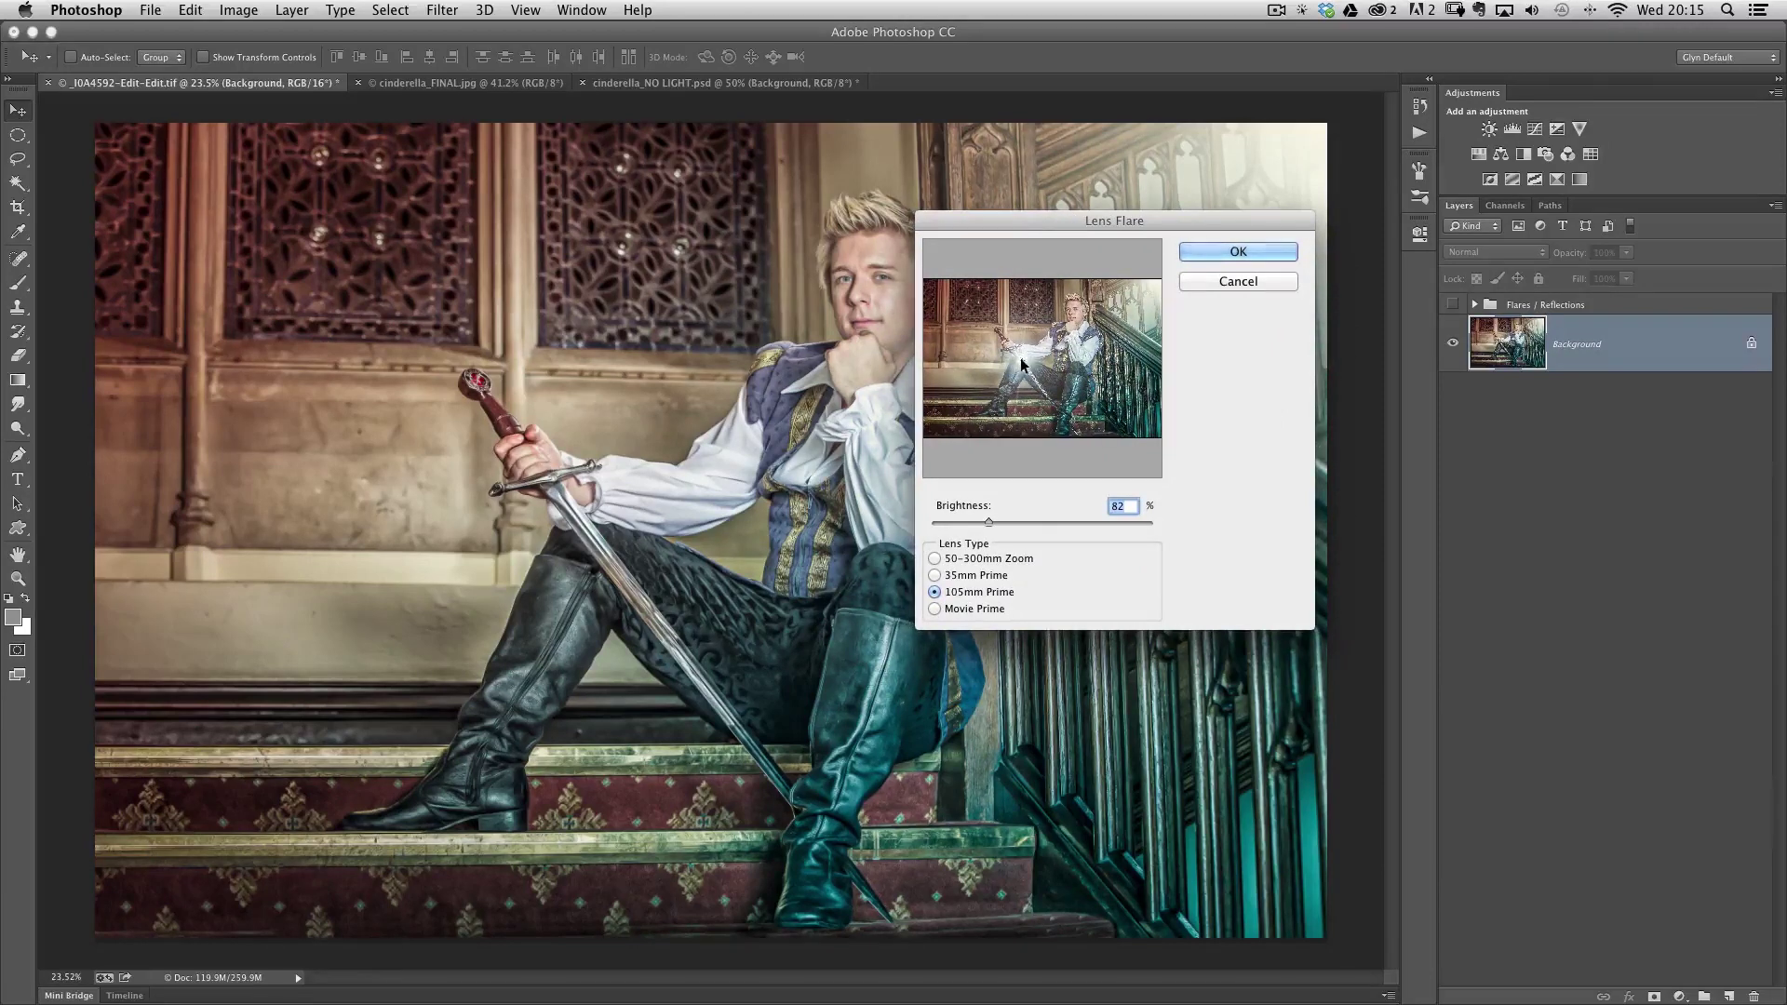
pyautogui.moveTo(1022, 363)
pyautogui.mouseDown()
pyautogui.moveTo(977, 346)
pyautogui.moveTo(1042, 316)
pyautogui.moveTo(987, 356)
pyautogui.moveTo(1061, 372)
pyautogui.moveTo(1048, 316)
pyautogui.moveTo(1014, 326)
pyautogui.moveTo(1043, 414)
pyautogui.moveTo(1005, 367)
pyautogui.moveTo(1021, 366)
pyautogui.mouseUp()
pyautogui.click(935, 559)
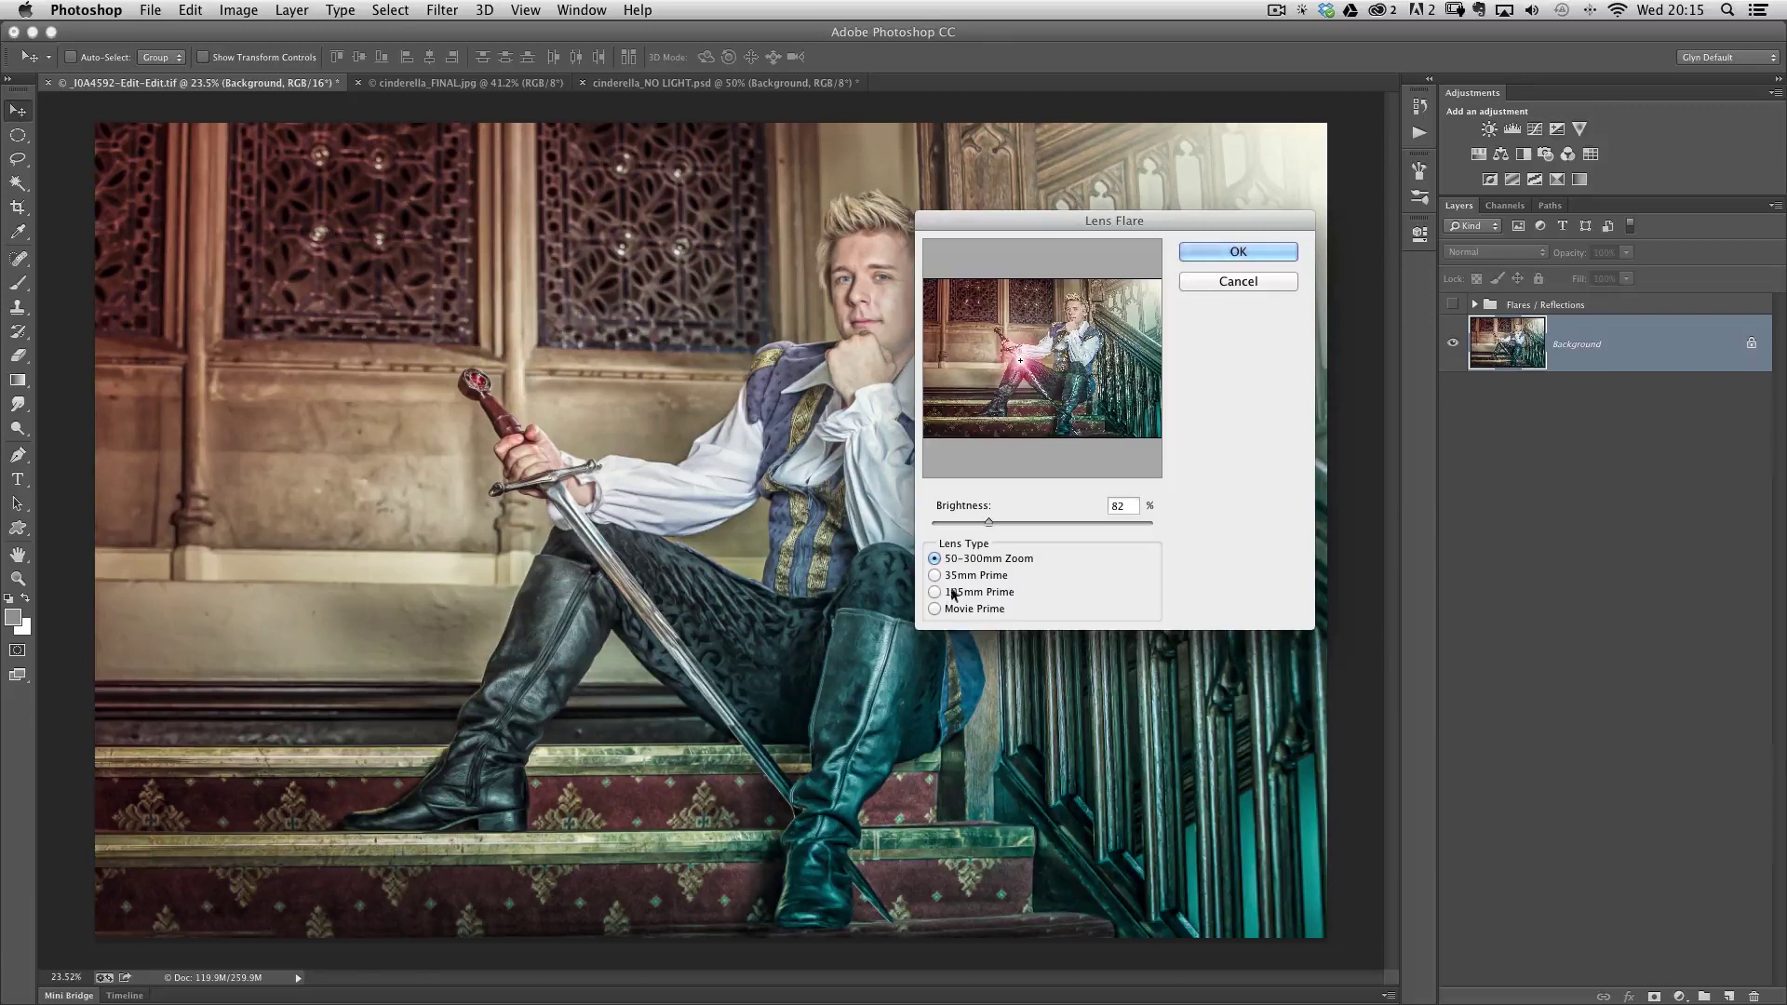
pyautogui.click(934, 575)
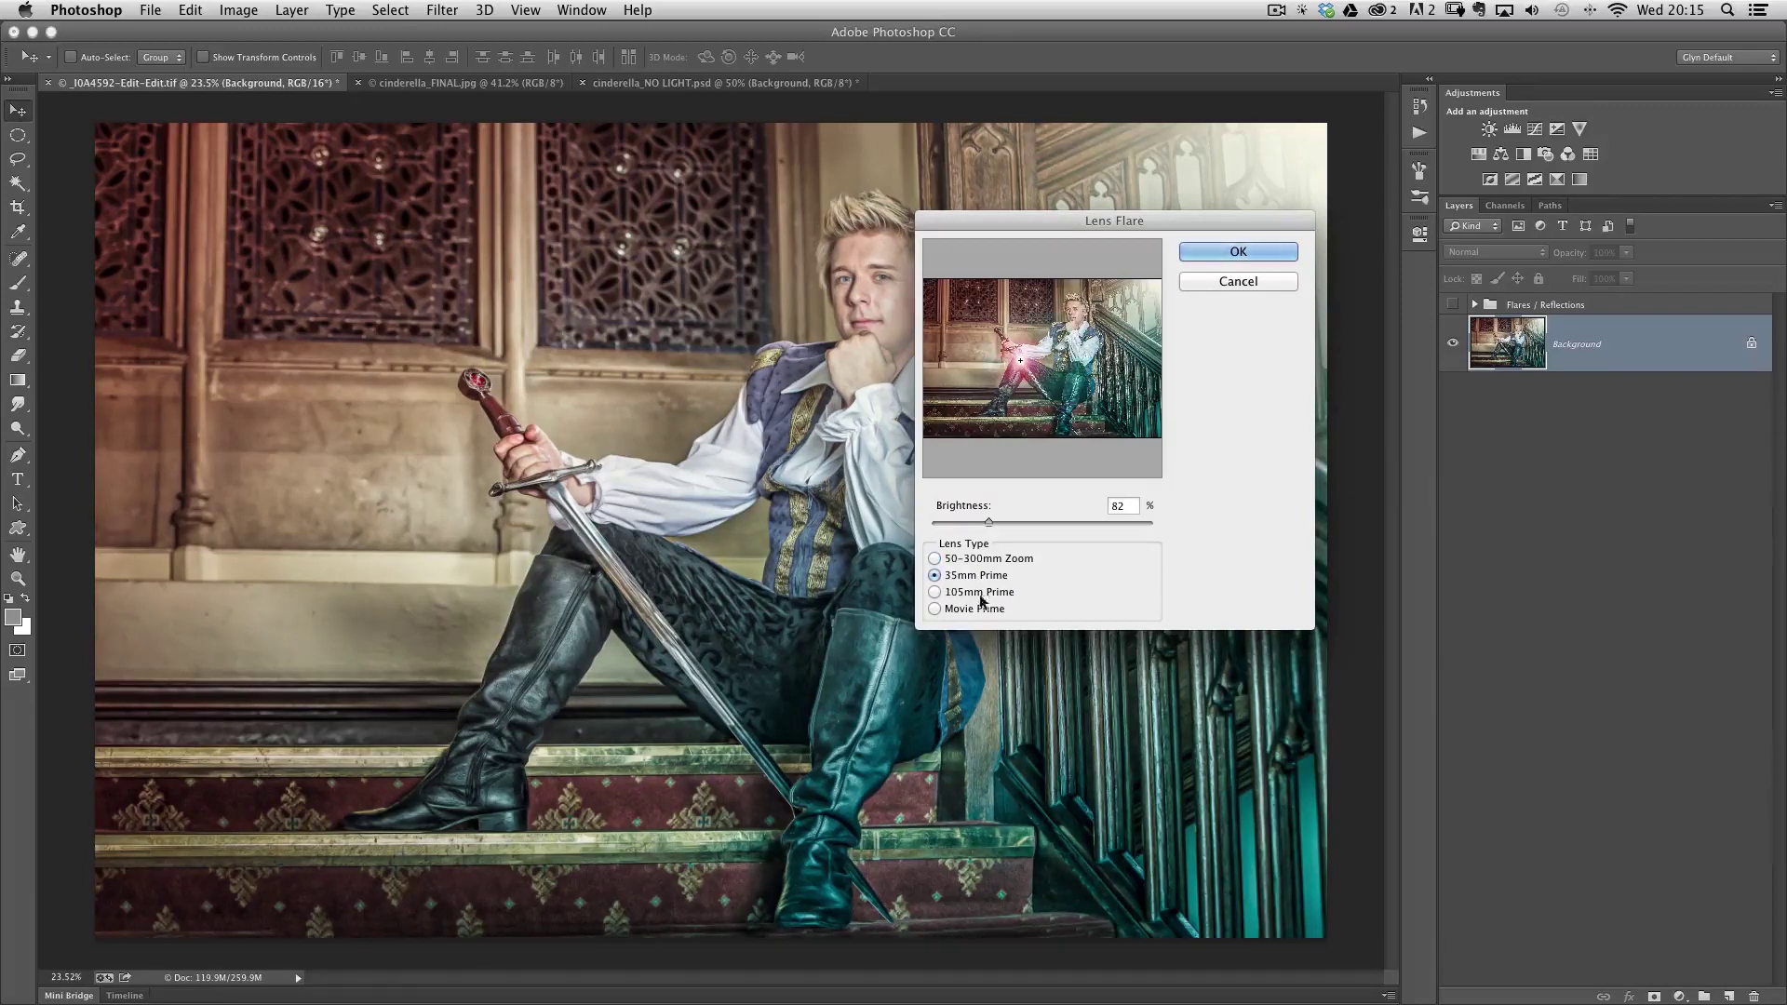
pyautogui.click(935, 608)
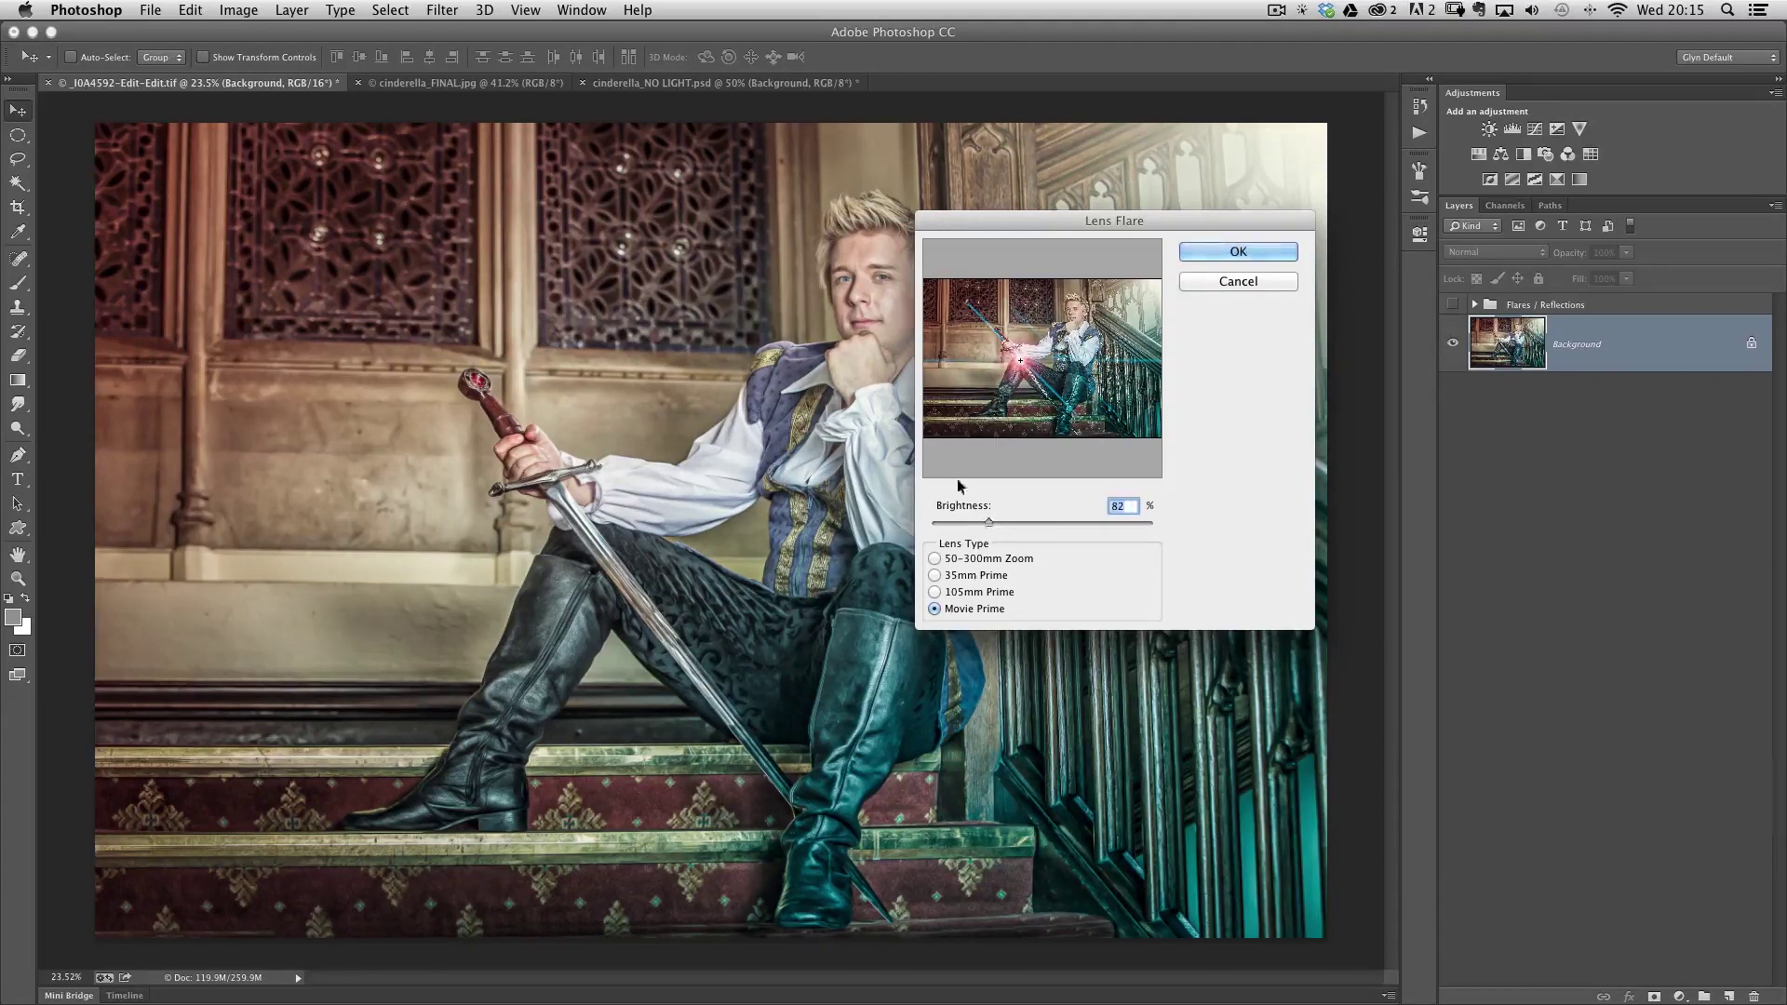
# - Apply a 105mm Prime lens flare at 70% brightness on the upper sword blade, directly on the Background layer
pyautogui.moveTo(1010, 220); pyautogui.dragTo(1220, 477)
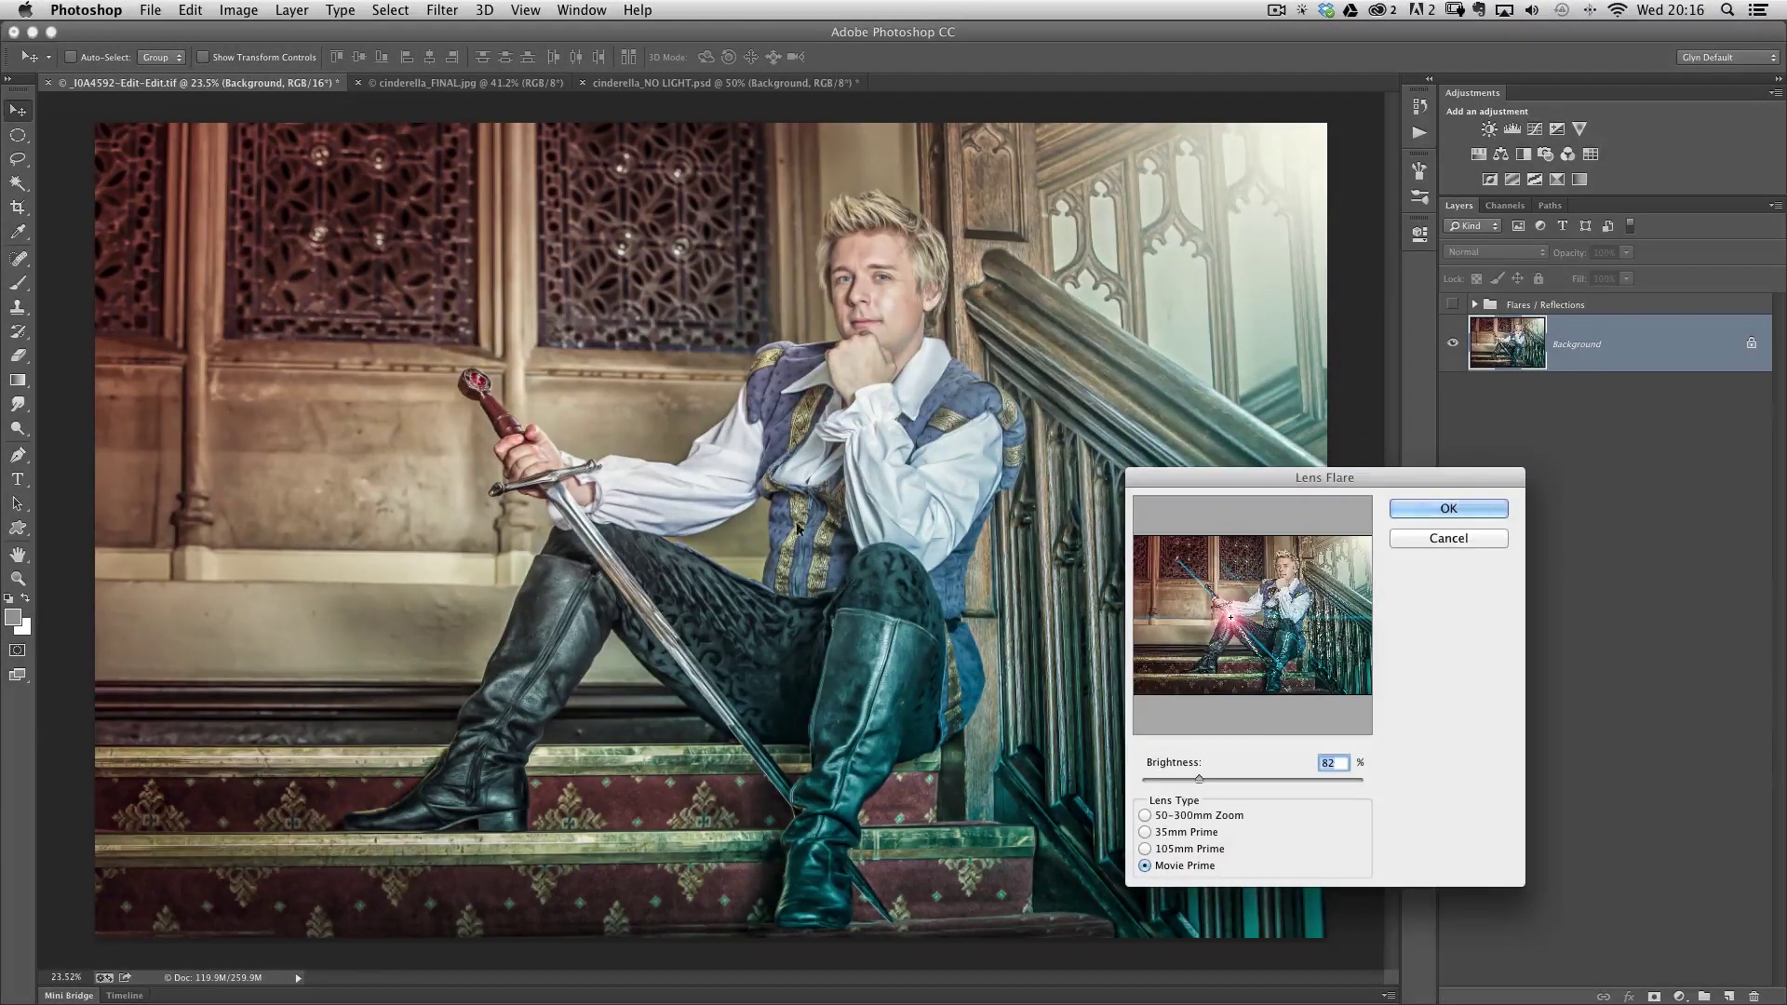
pyautogui.moveTo(1173, 477); pyautogui.dragTo(870, 242)
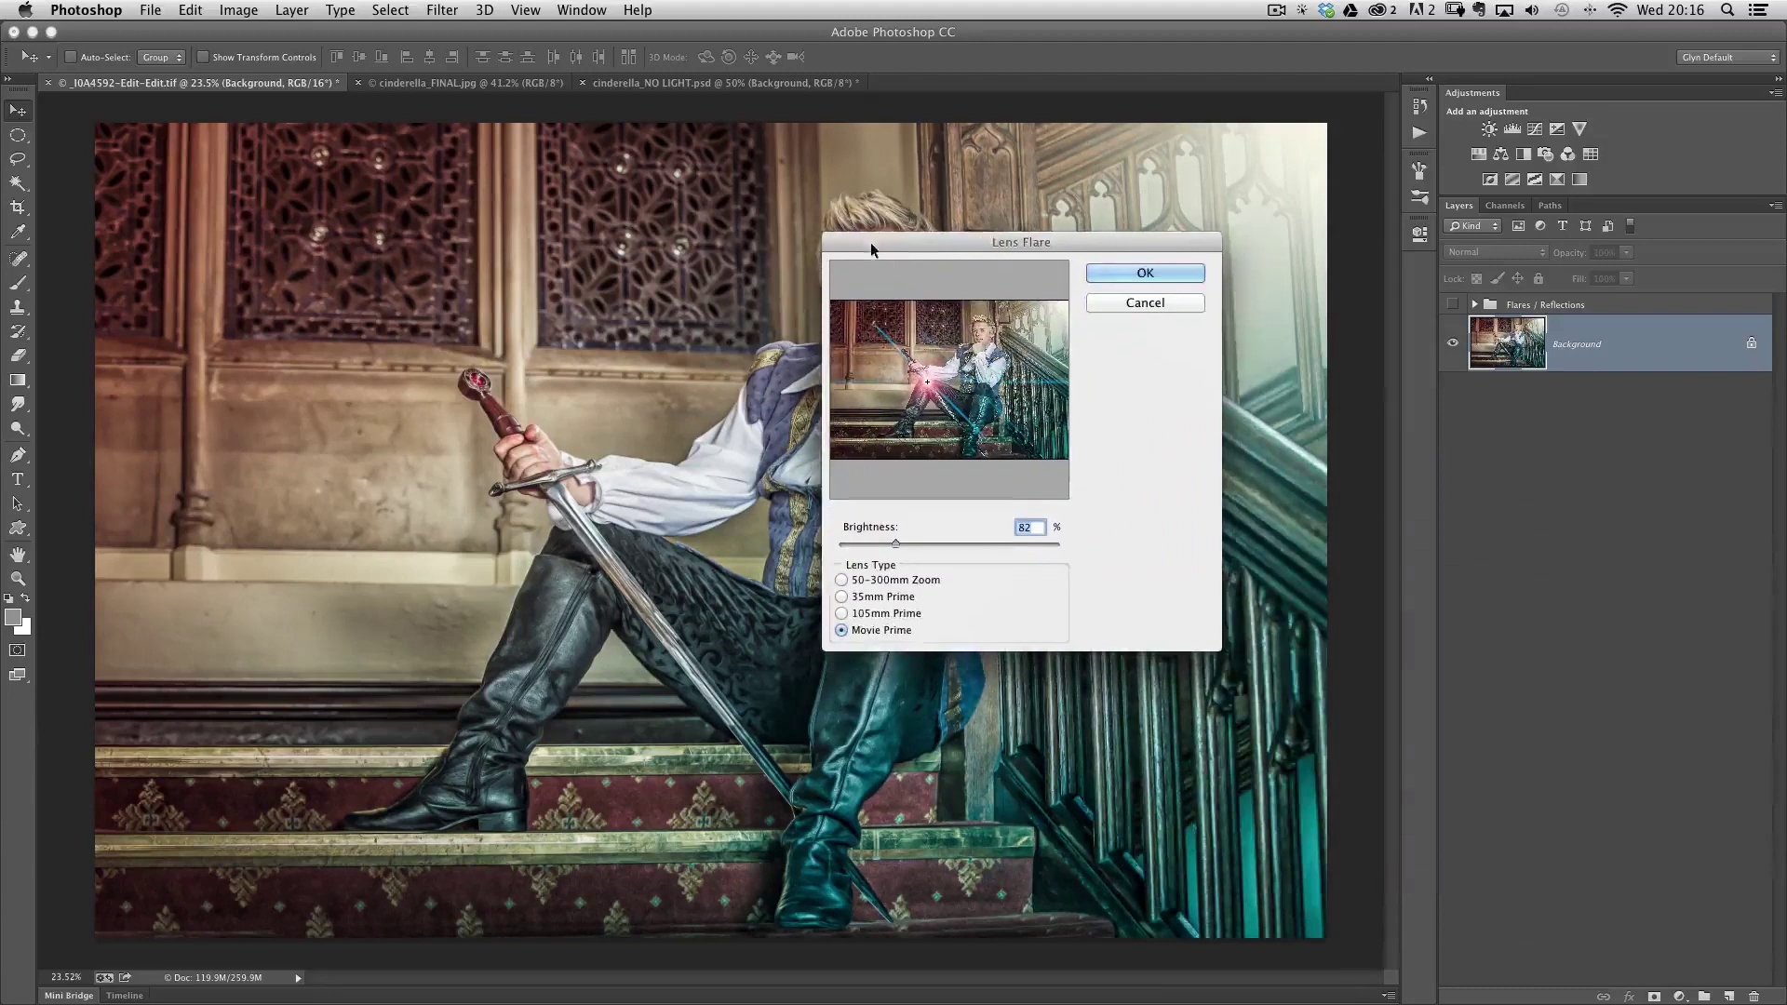
pyautogui.click(845, 613)
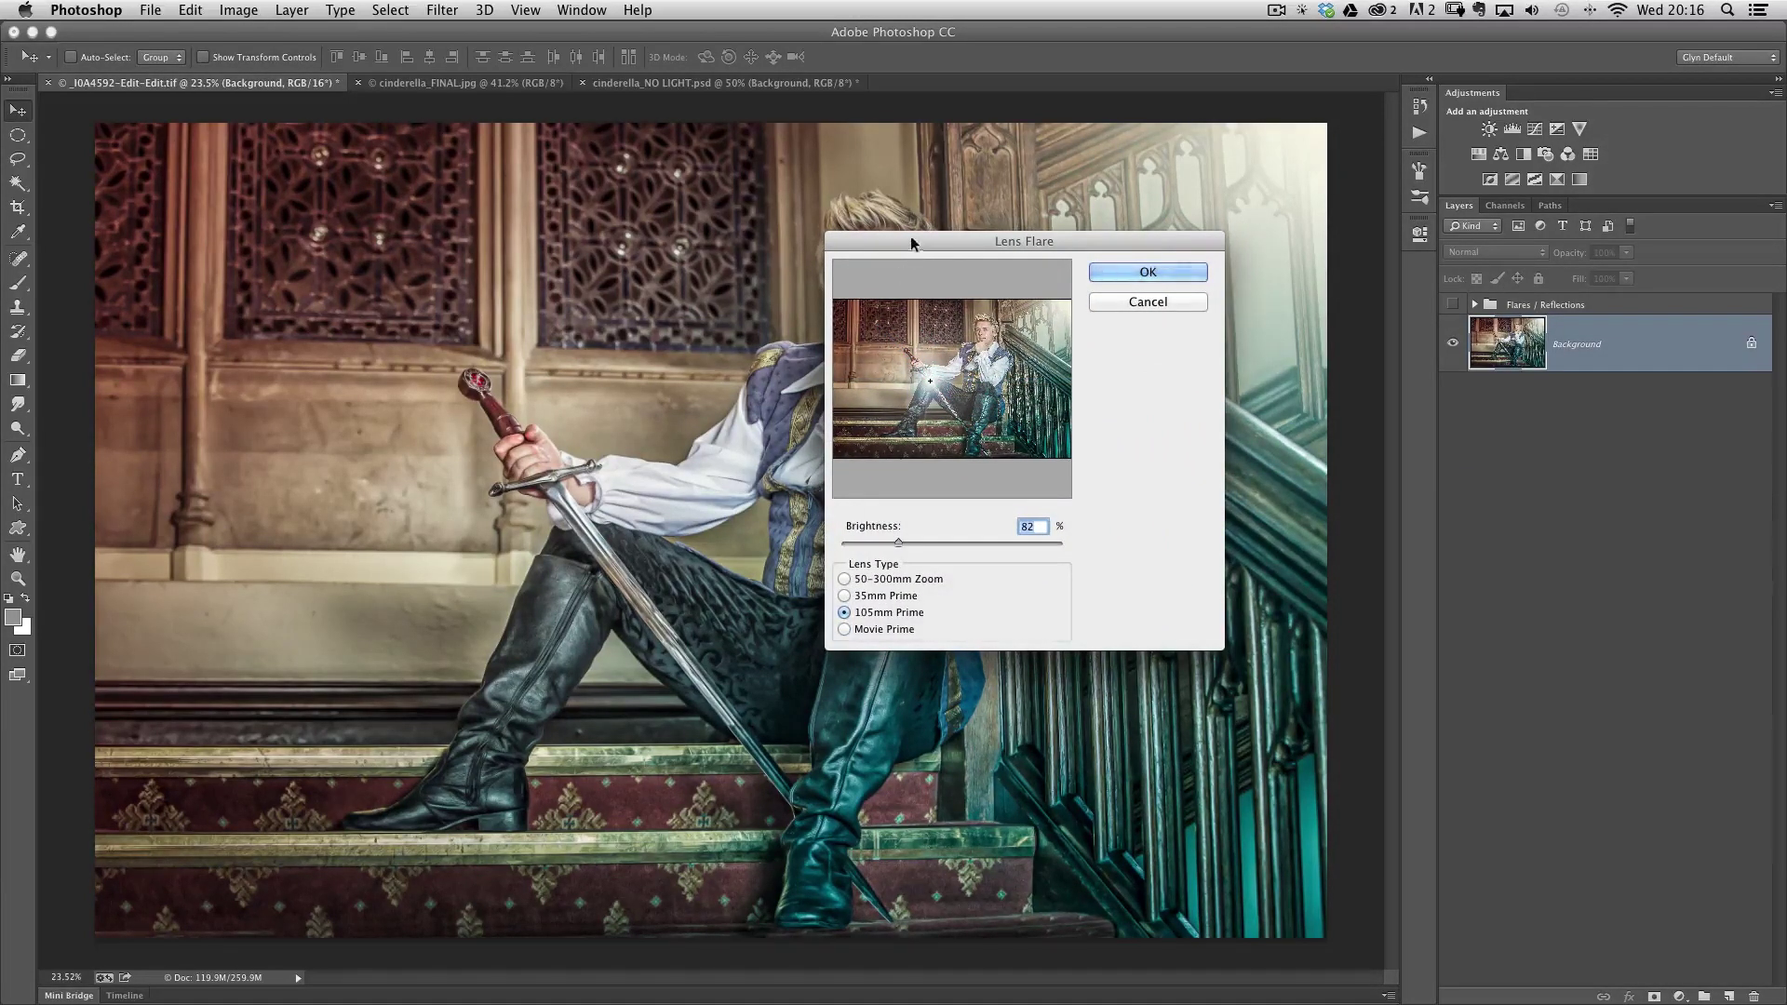
pyautogui.moveTo(911, 243); pyautogui.dragTo(1001, 294)
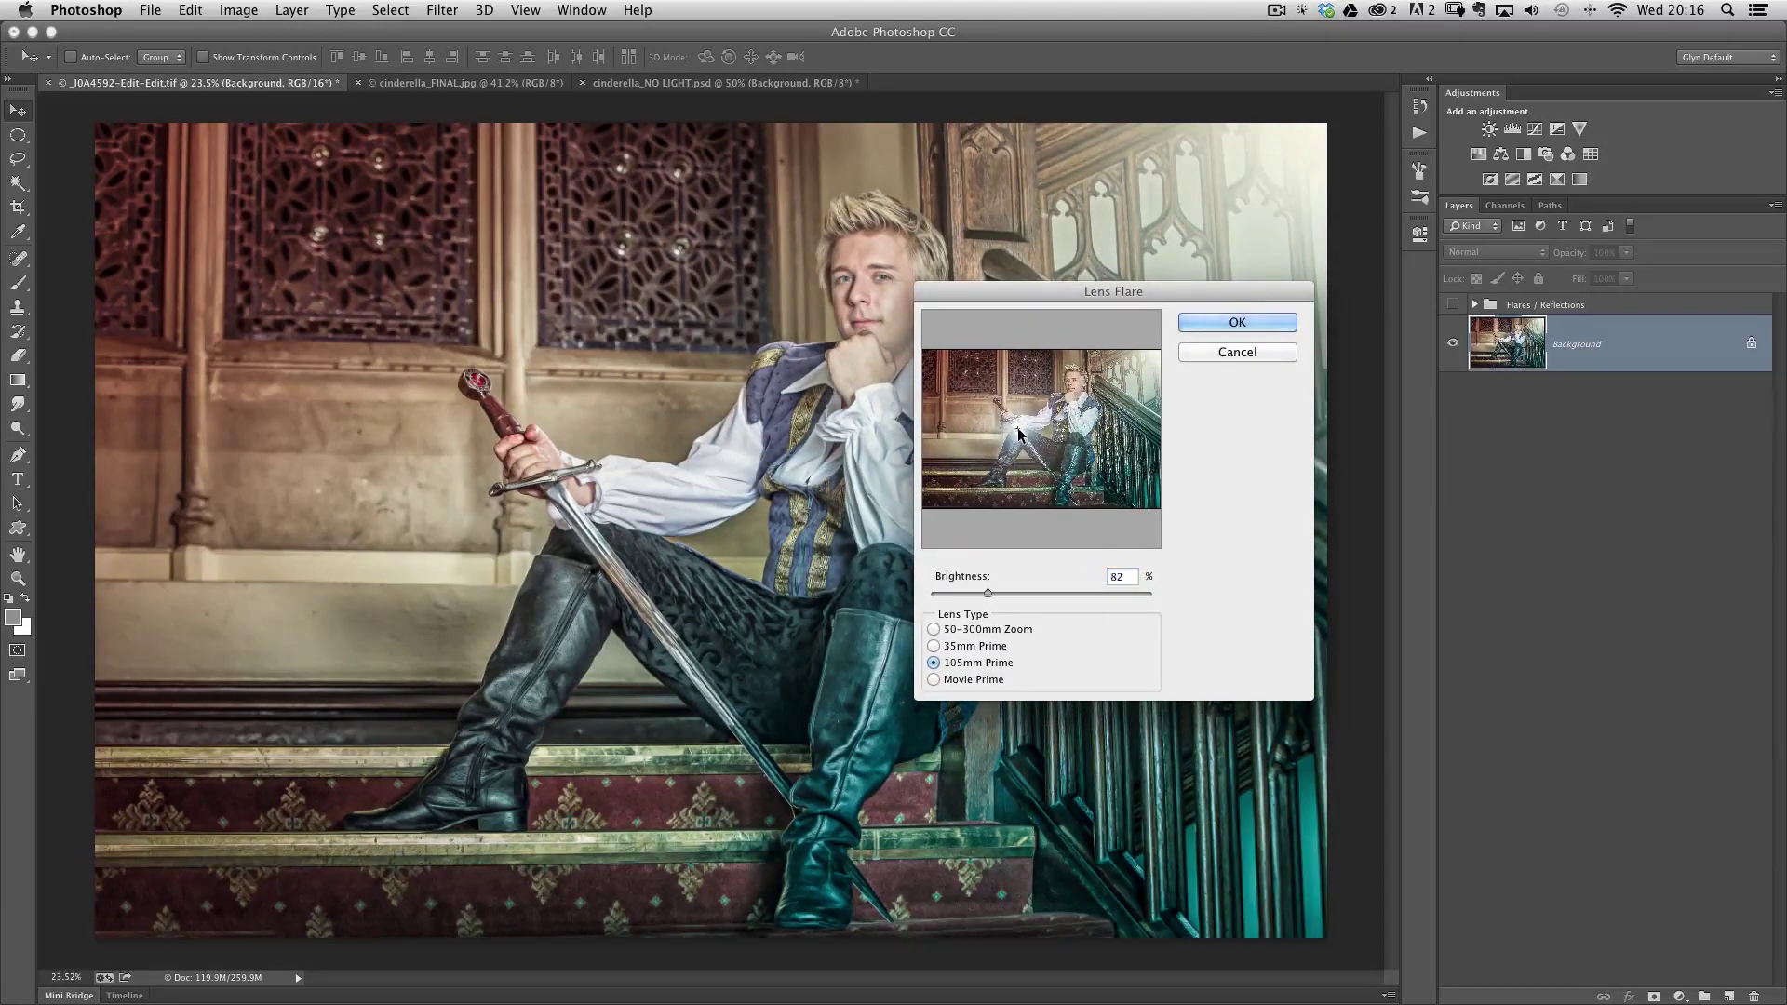
pyautogui.moveTo(1018, 434)
pyautogui.mouseDown()
pyautogui.moveTo(1042, 411)
pyautogui.moveTo(1020, 437)
pyautogui.mouseUp()
pyautogui.moveTo(985, 594); pyautogui.dragTo(978, 590)
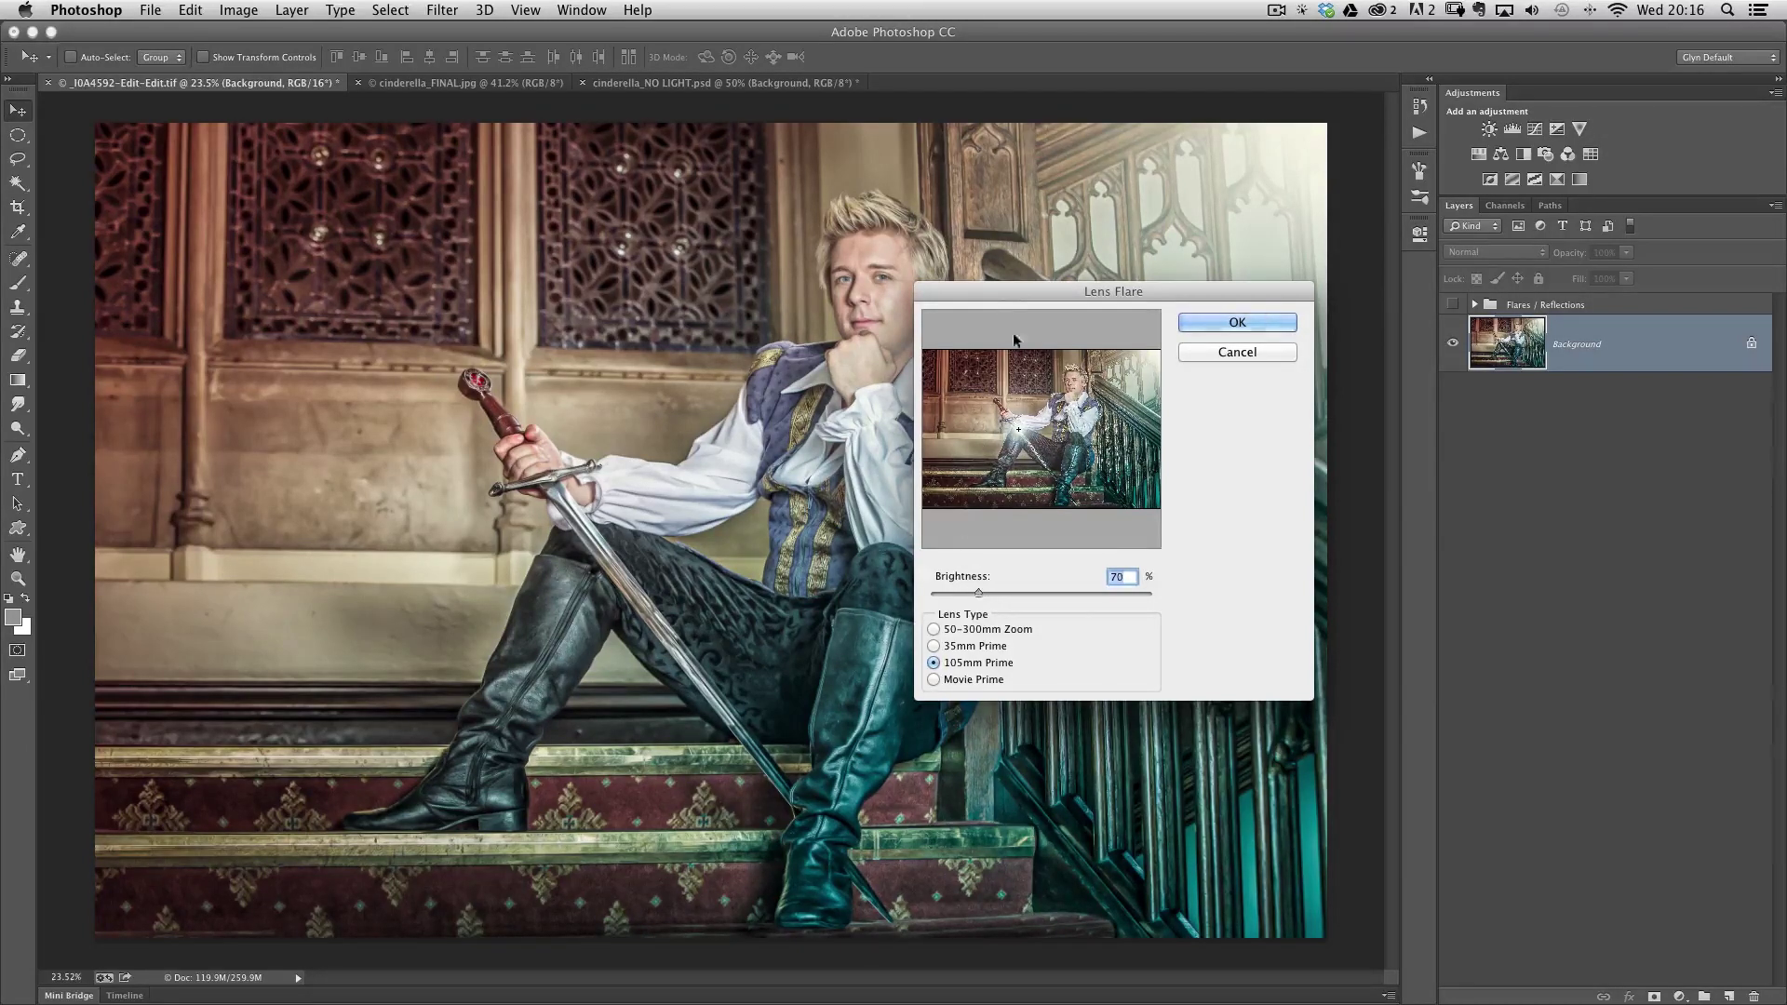
pyautogui.moveTo(1017, 291); pyautogui.dragTo(1000, 278)
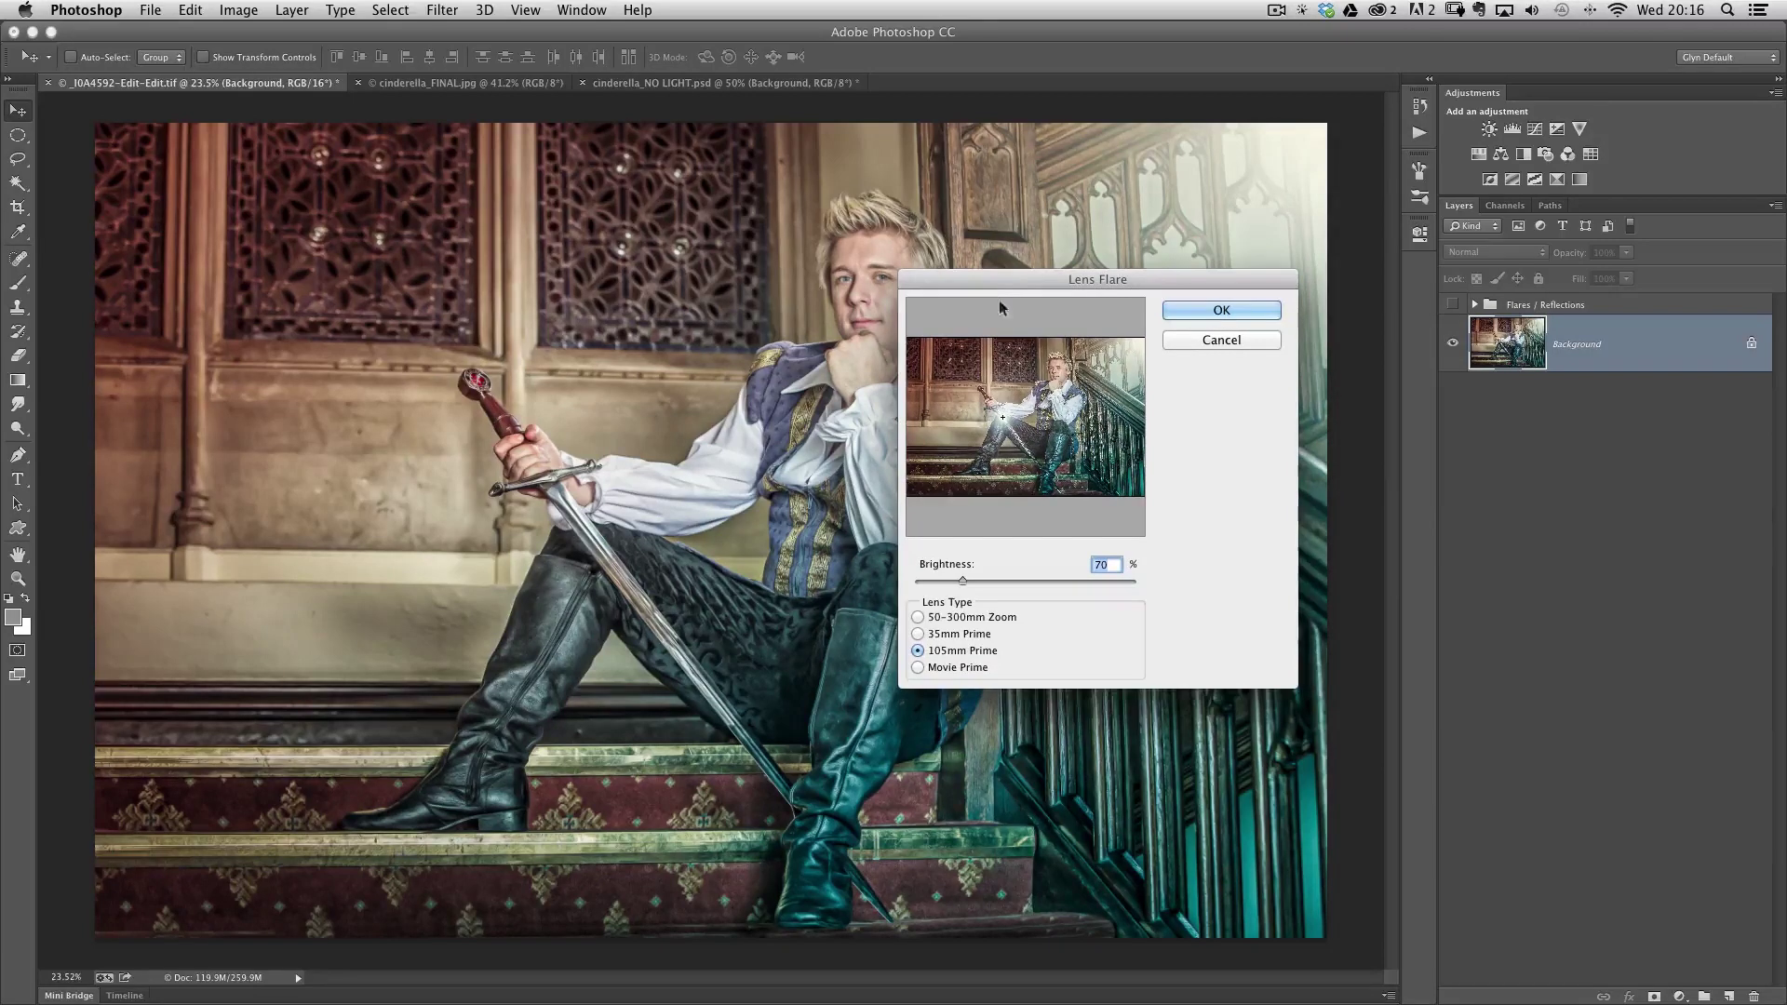
pyautogui.click(1006, 423)
pyautogui.click(1213, 310)
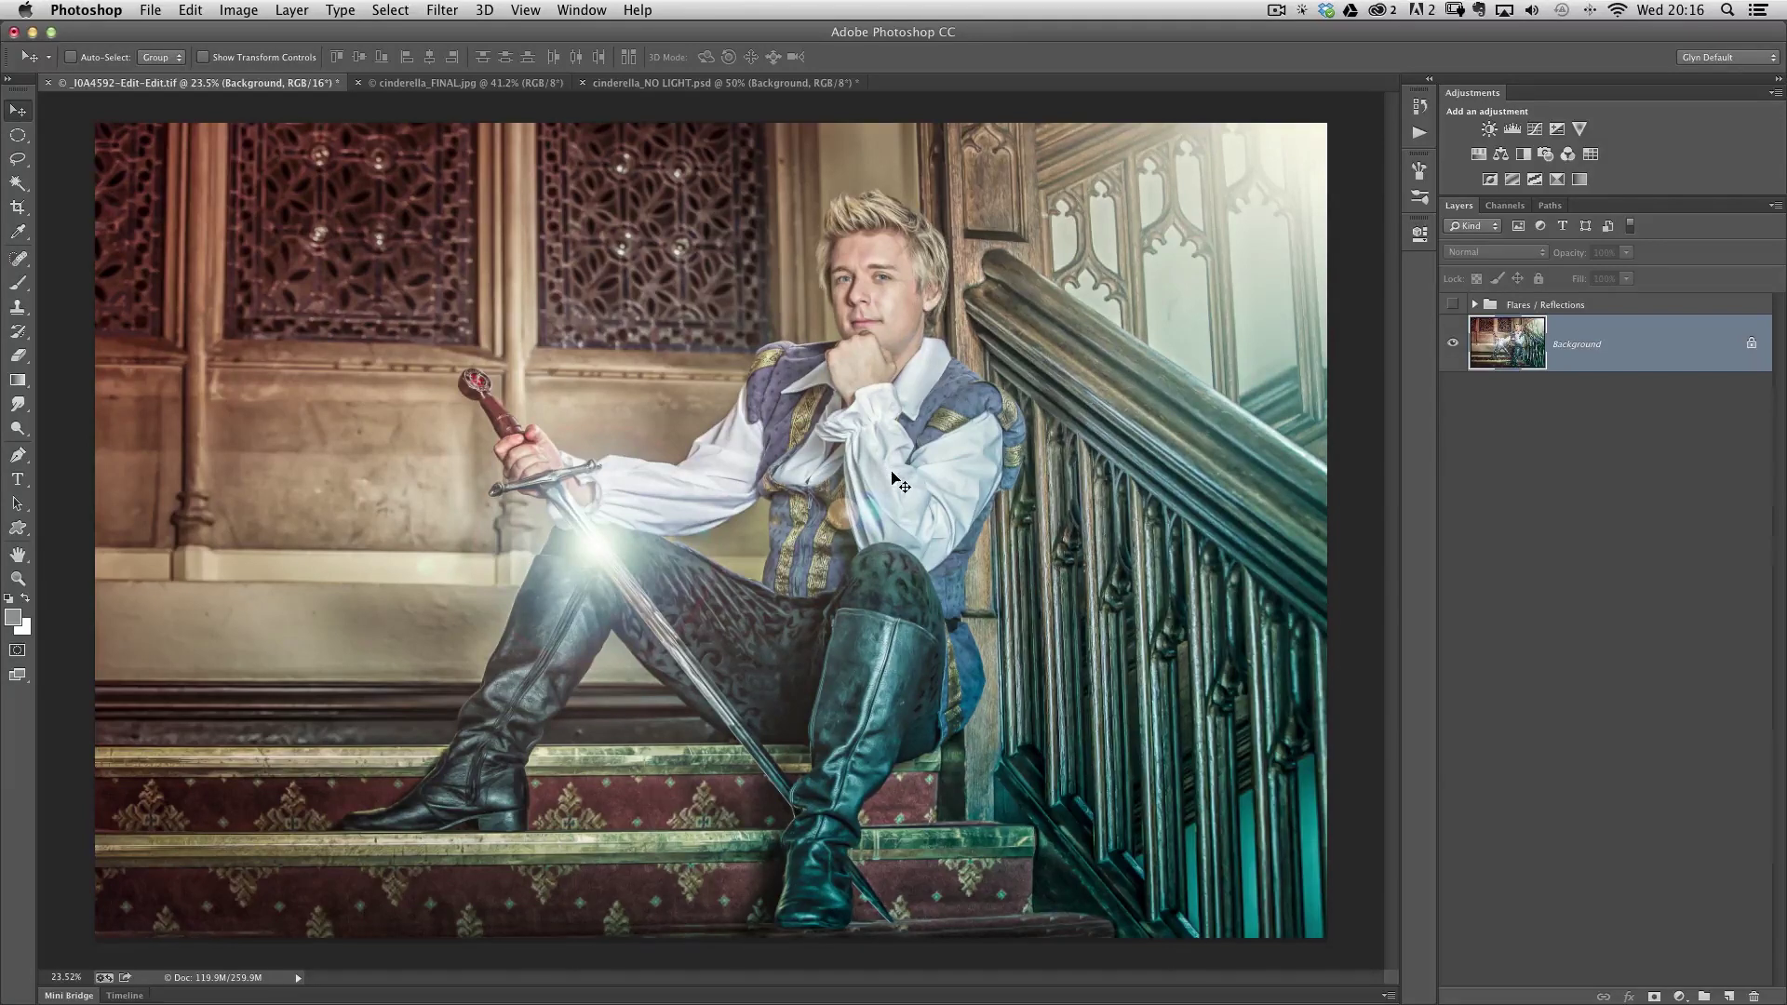
# - Undo the lens flare on the Background layer
pyautogui.click(191, 11)
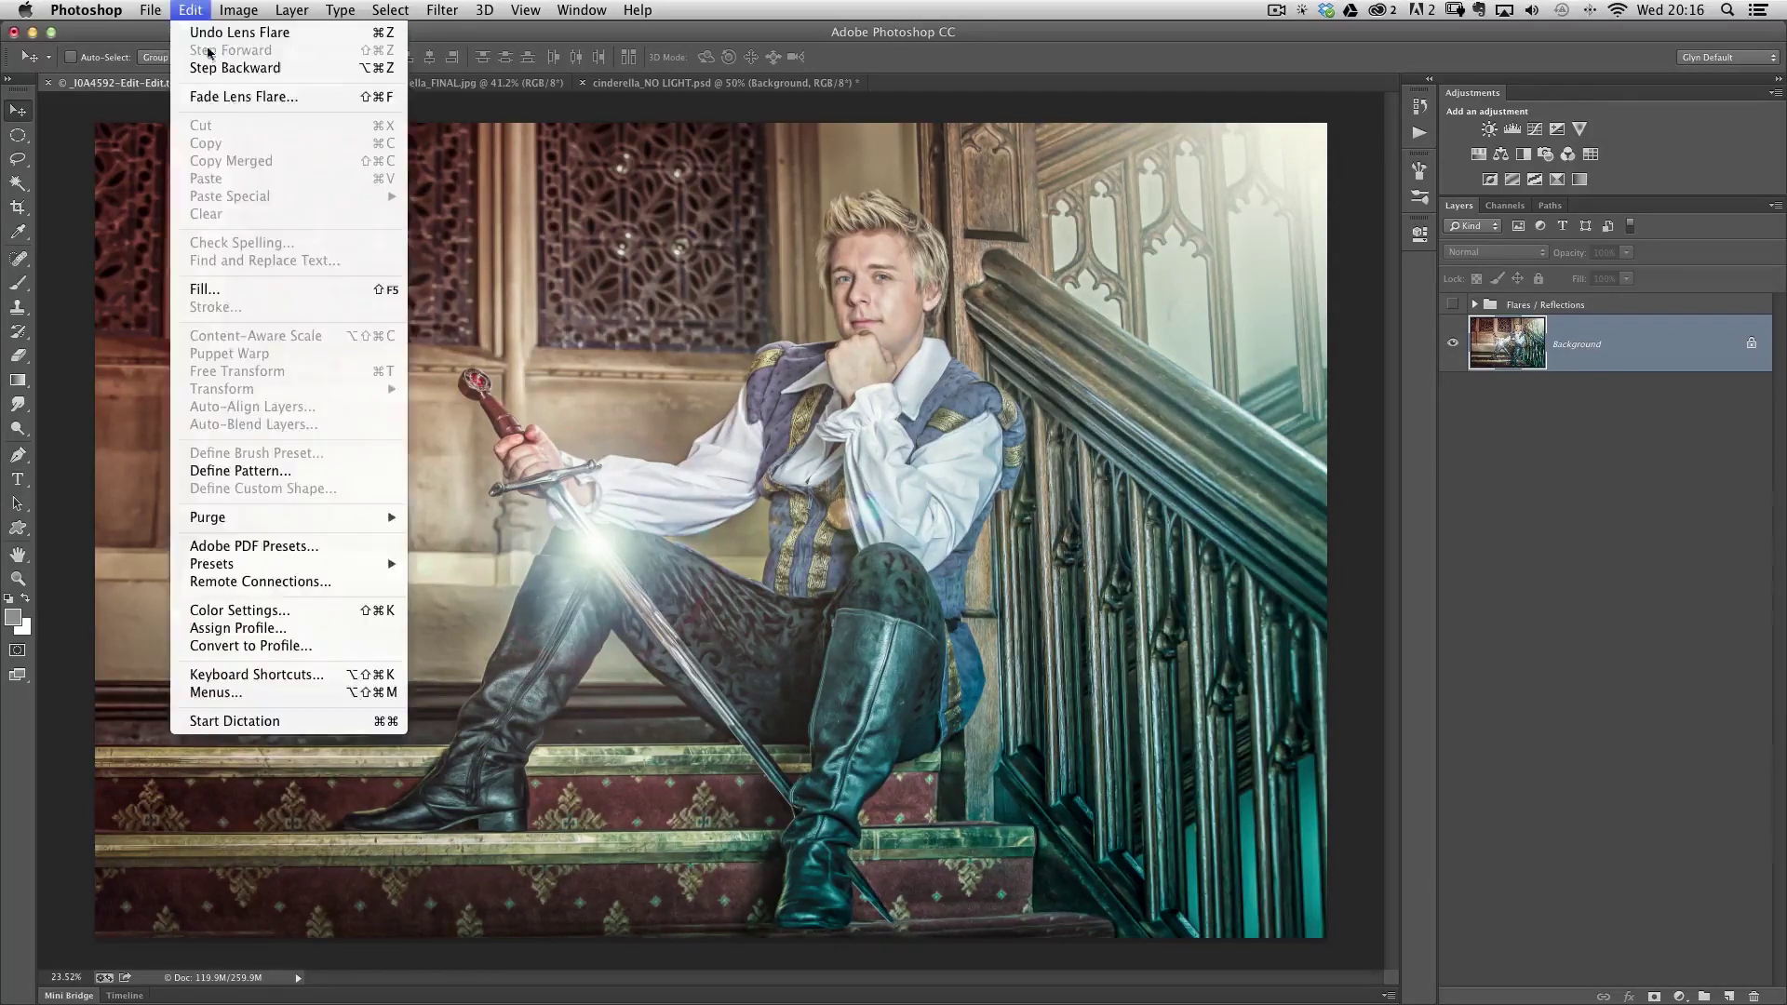
pyautogui.click(210, 71)
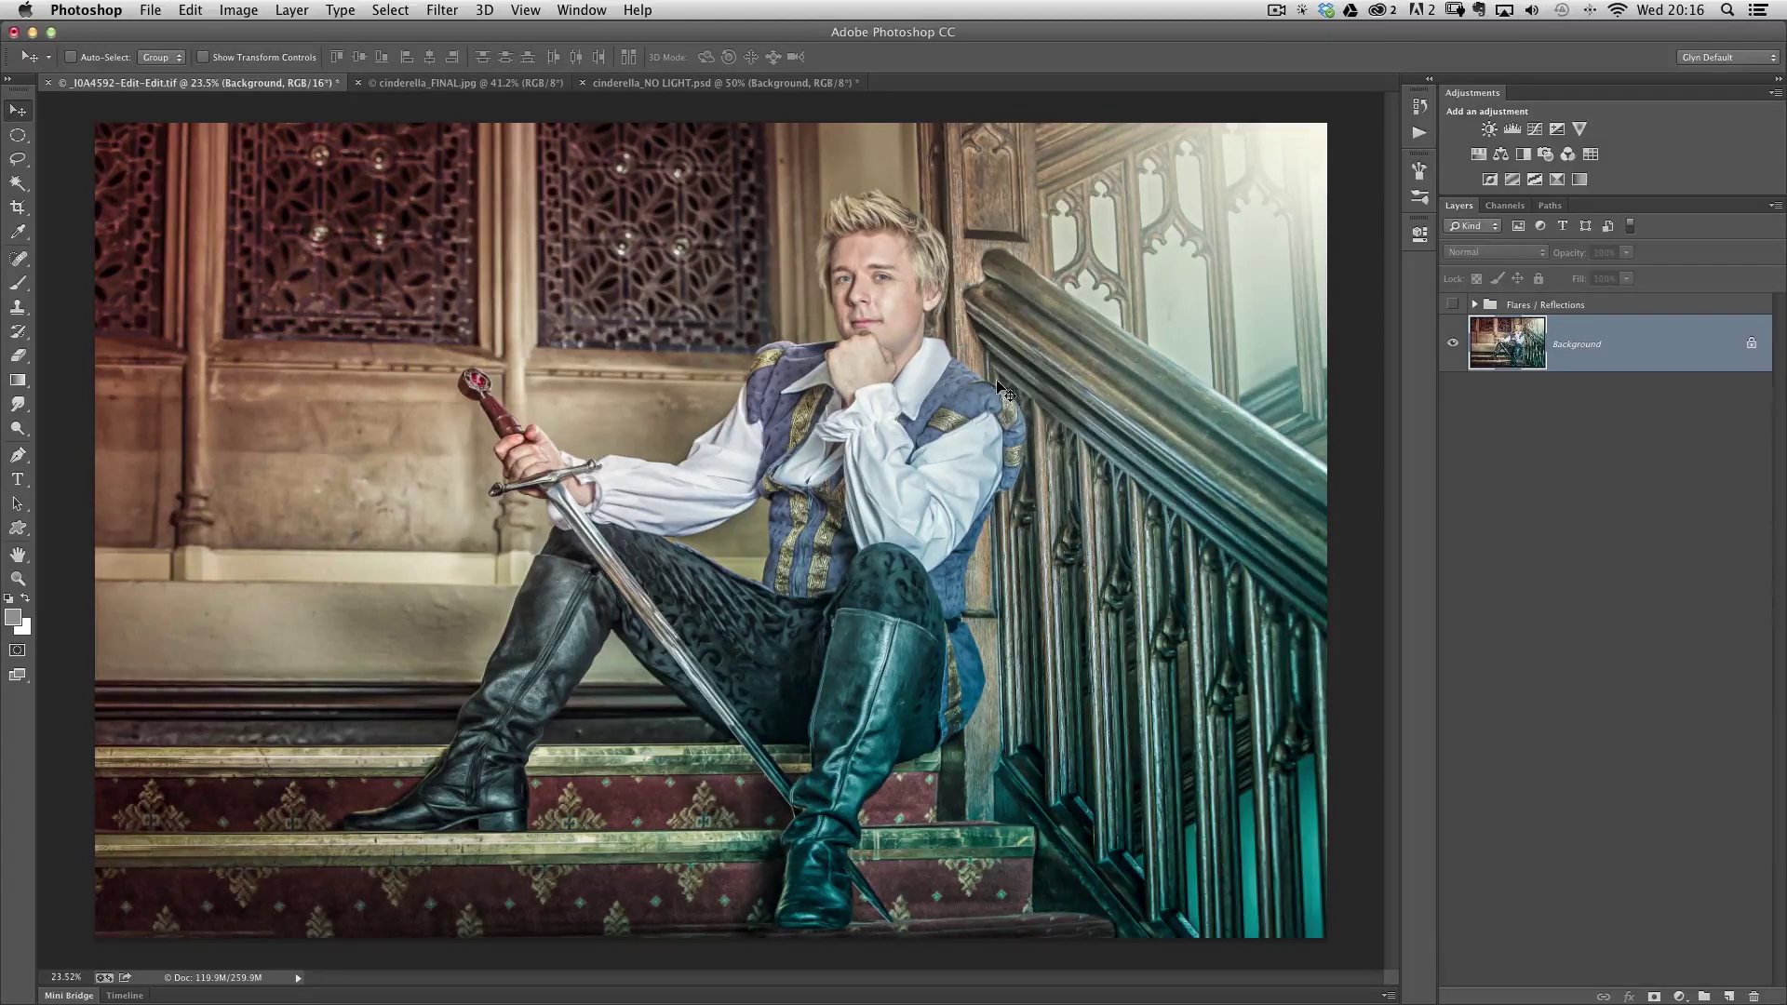
# - Add a new layer above the Background and fill it with 50% Gray in Normal mode at 100% opacity
pyautogui.click(1728, 996)
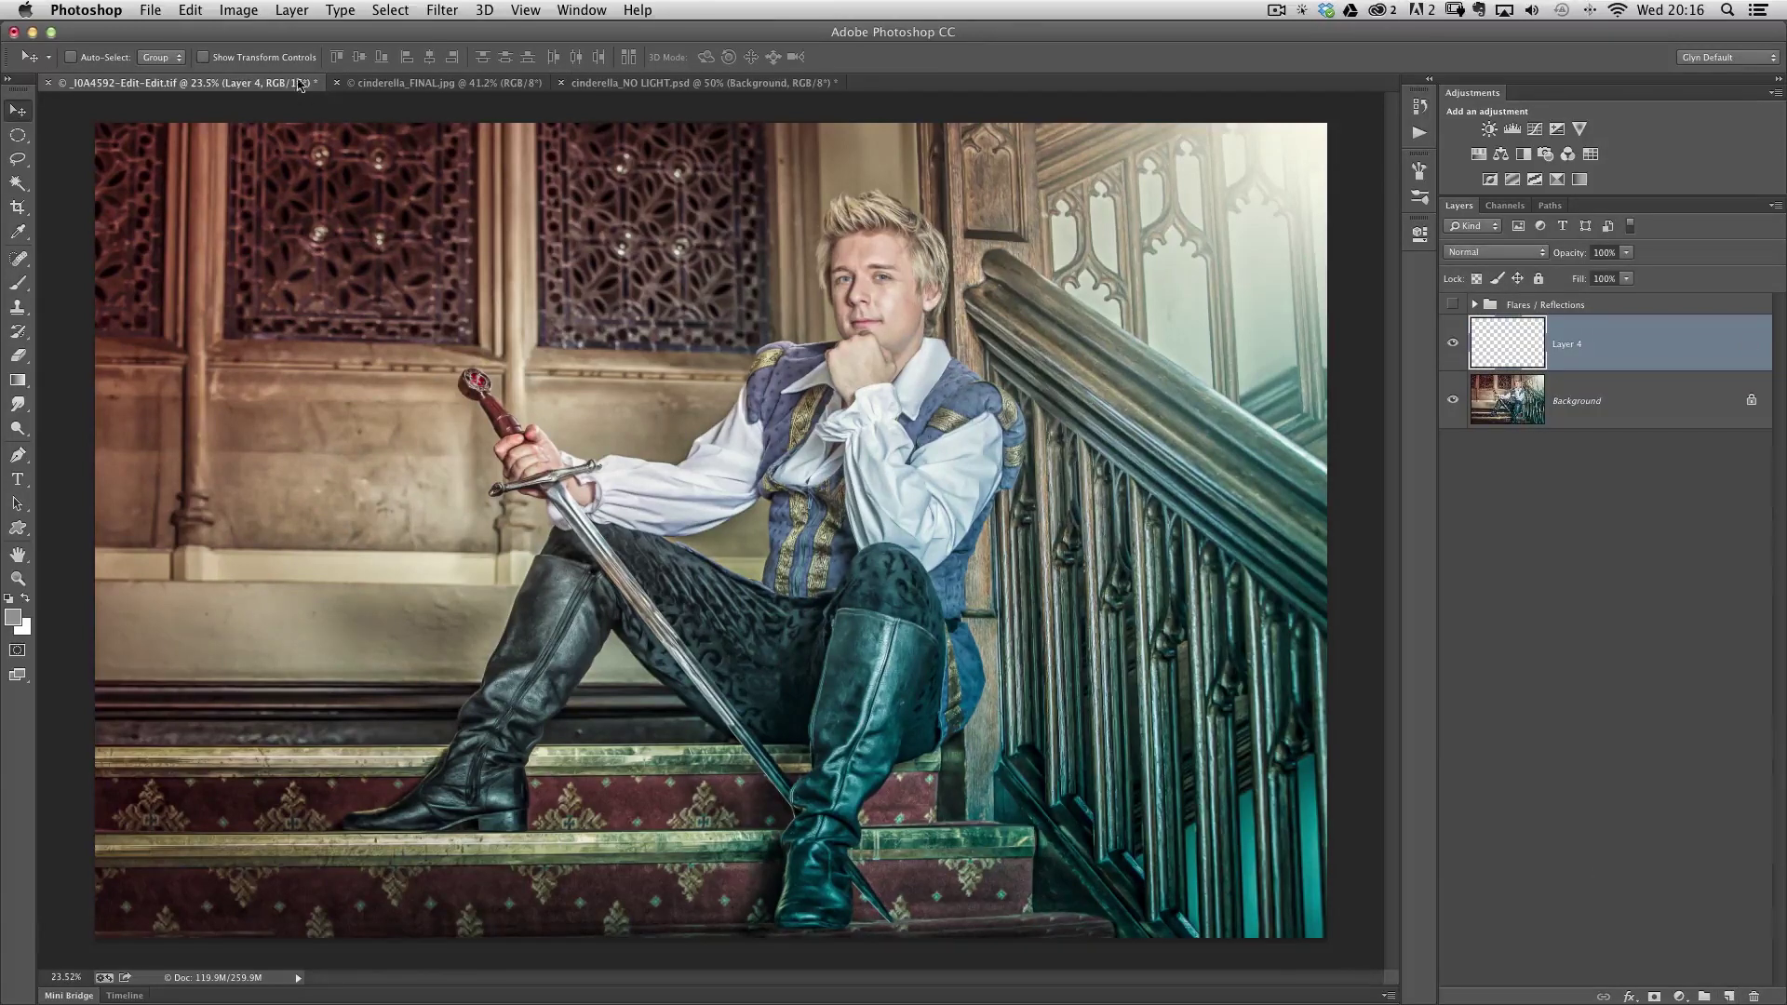
pyautogui.click(189, 11)
pyautogui.click(221, 296)
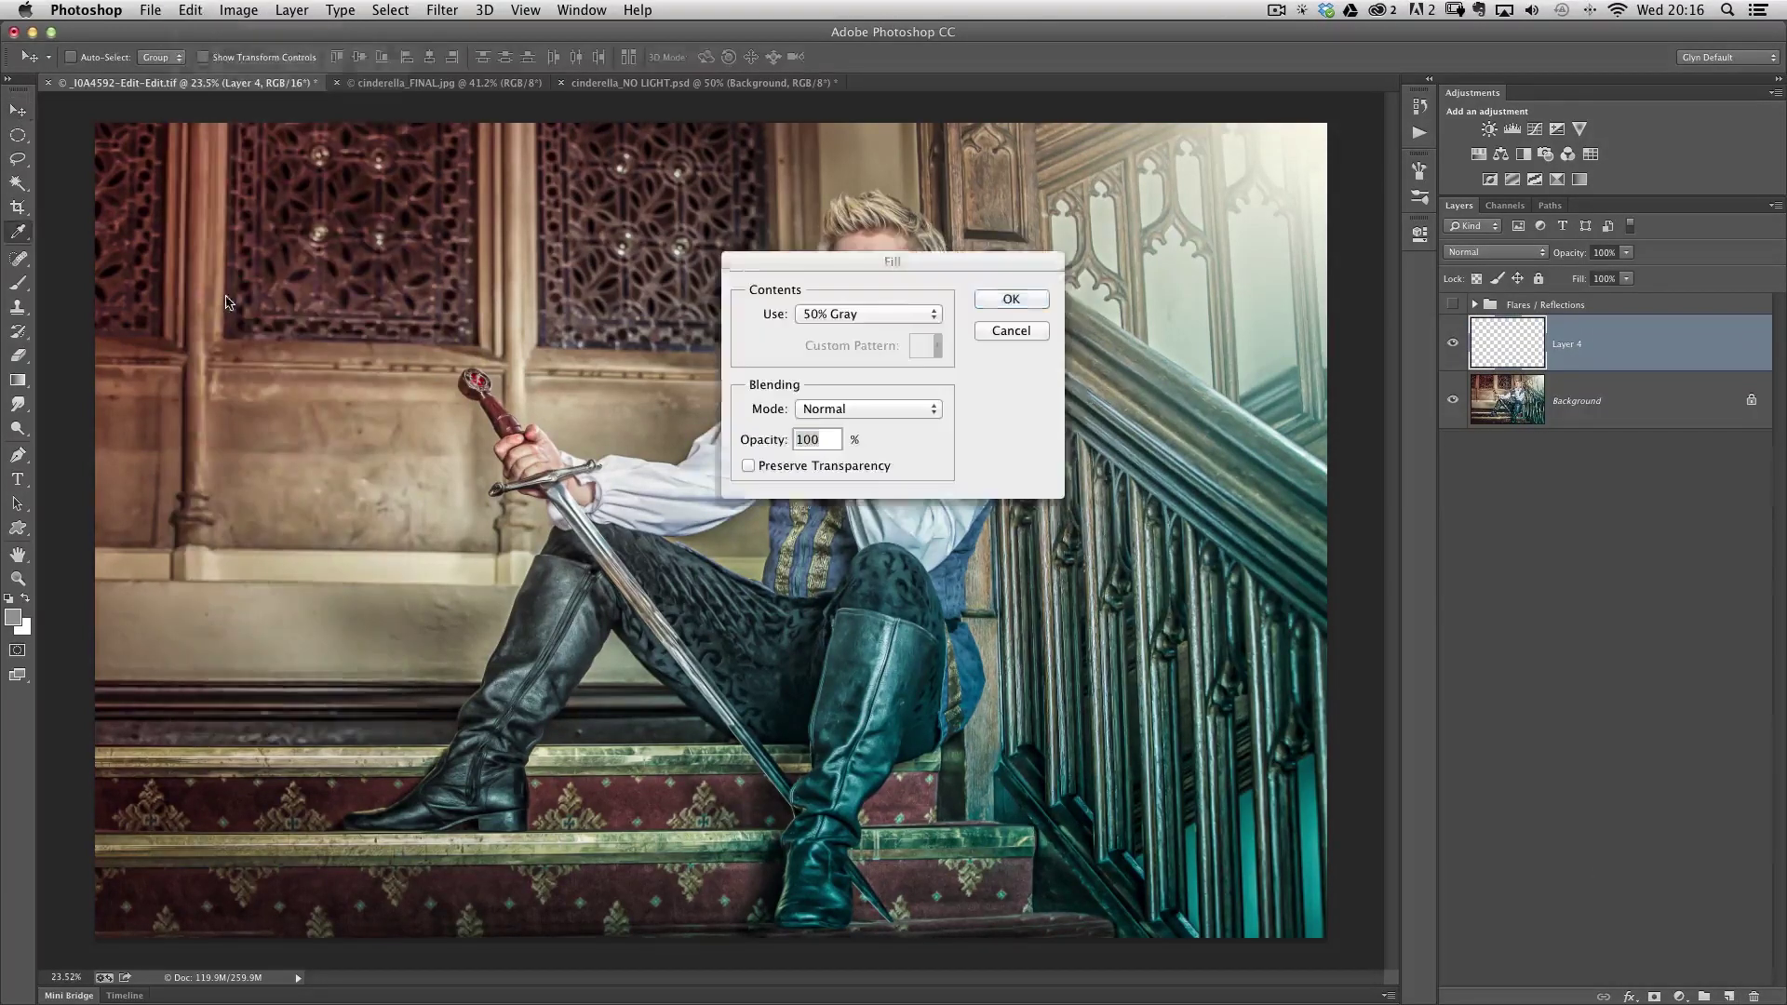
pyautogui.click(1001, 301)
pyautogui.press('v')
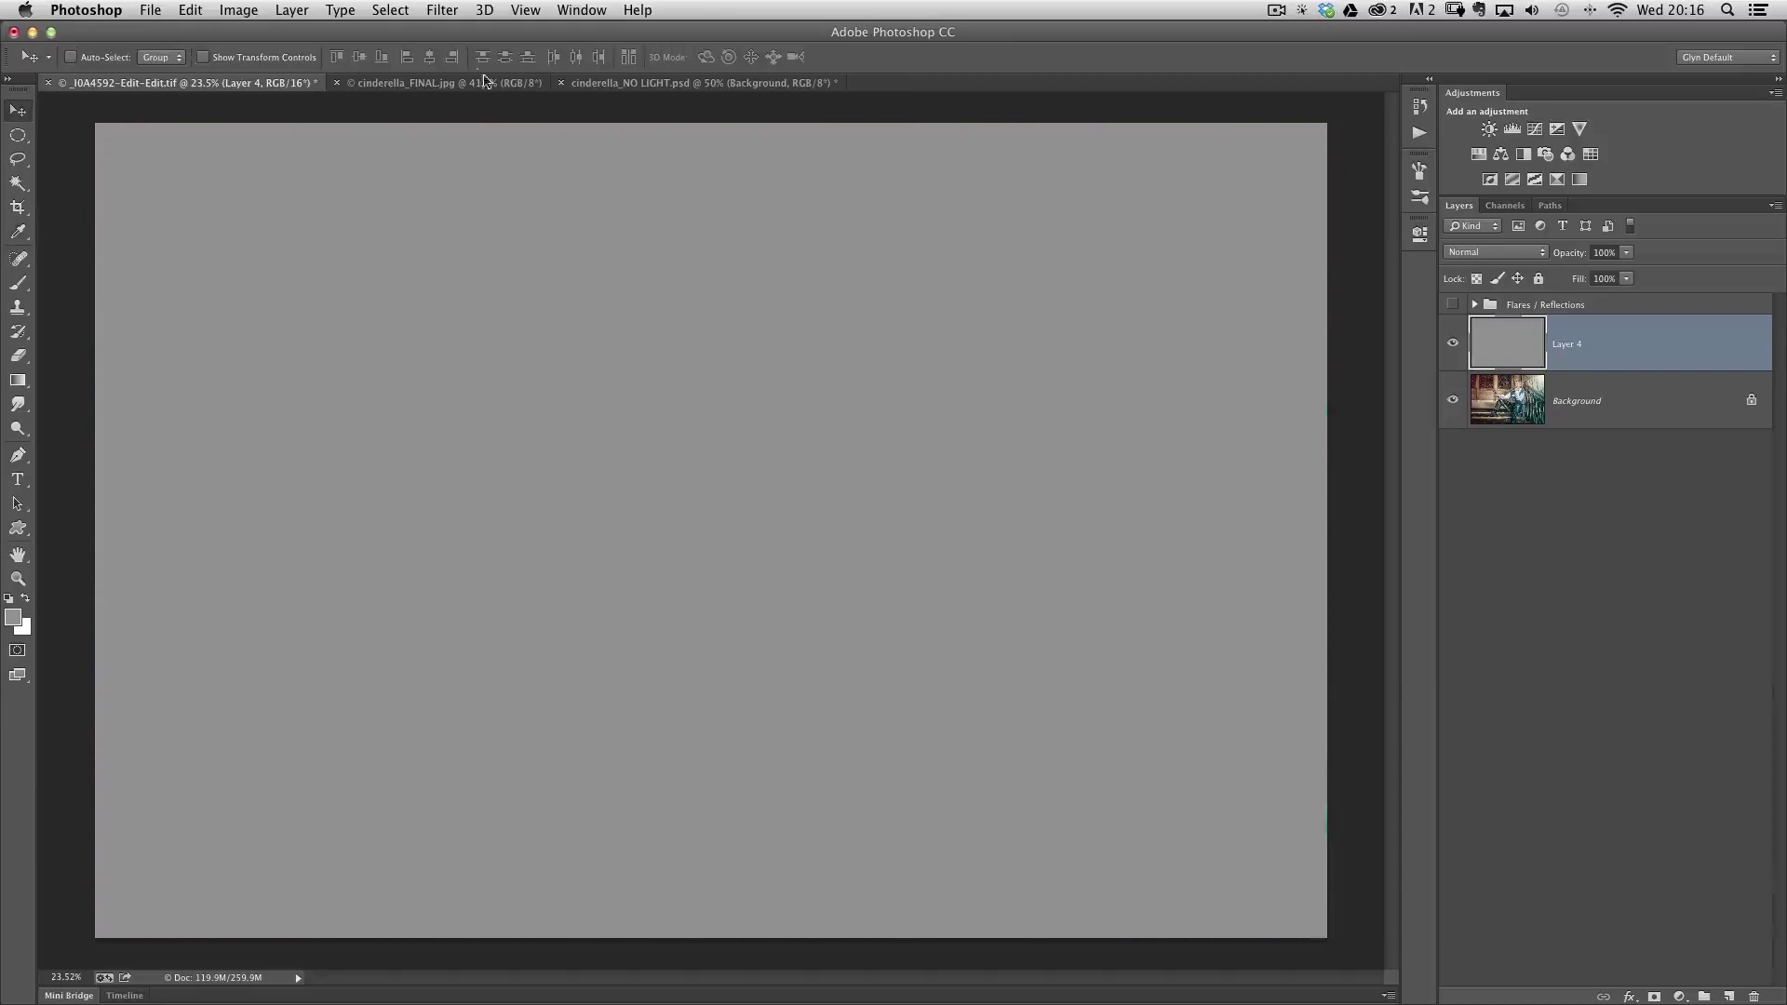
# - Render a 105mm Prime lens flare at 70% brightness on the gray layer
pyautogui.click(443, 11)
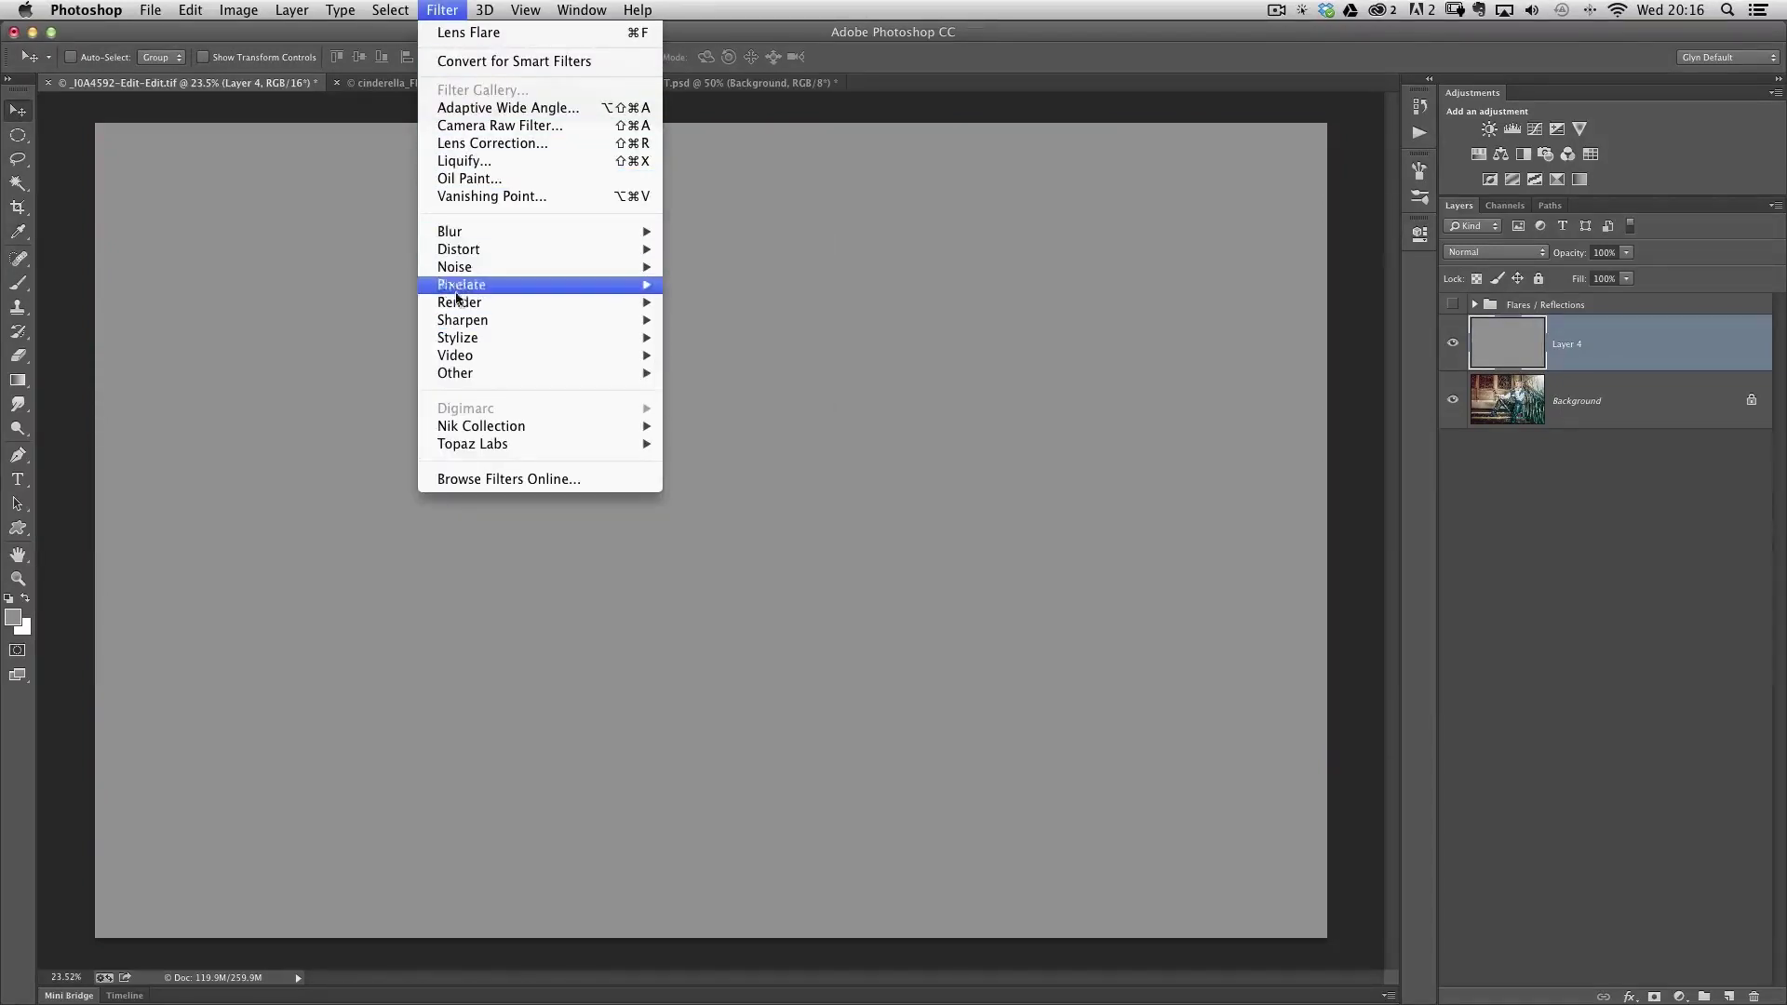
pyautogui.moveTo(461, 302)
pyautogui.click(693, 356)
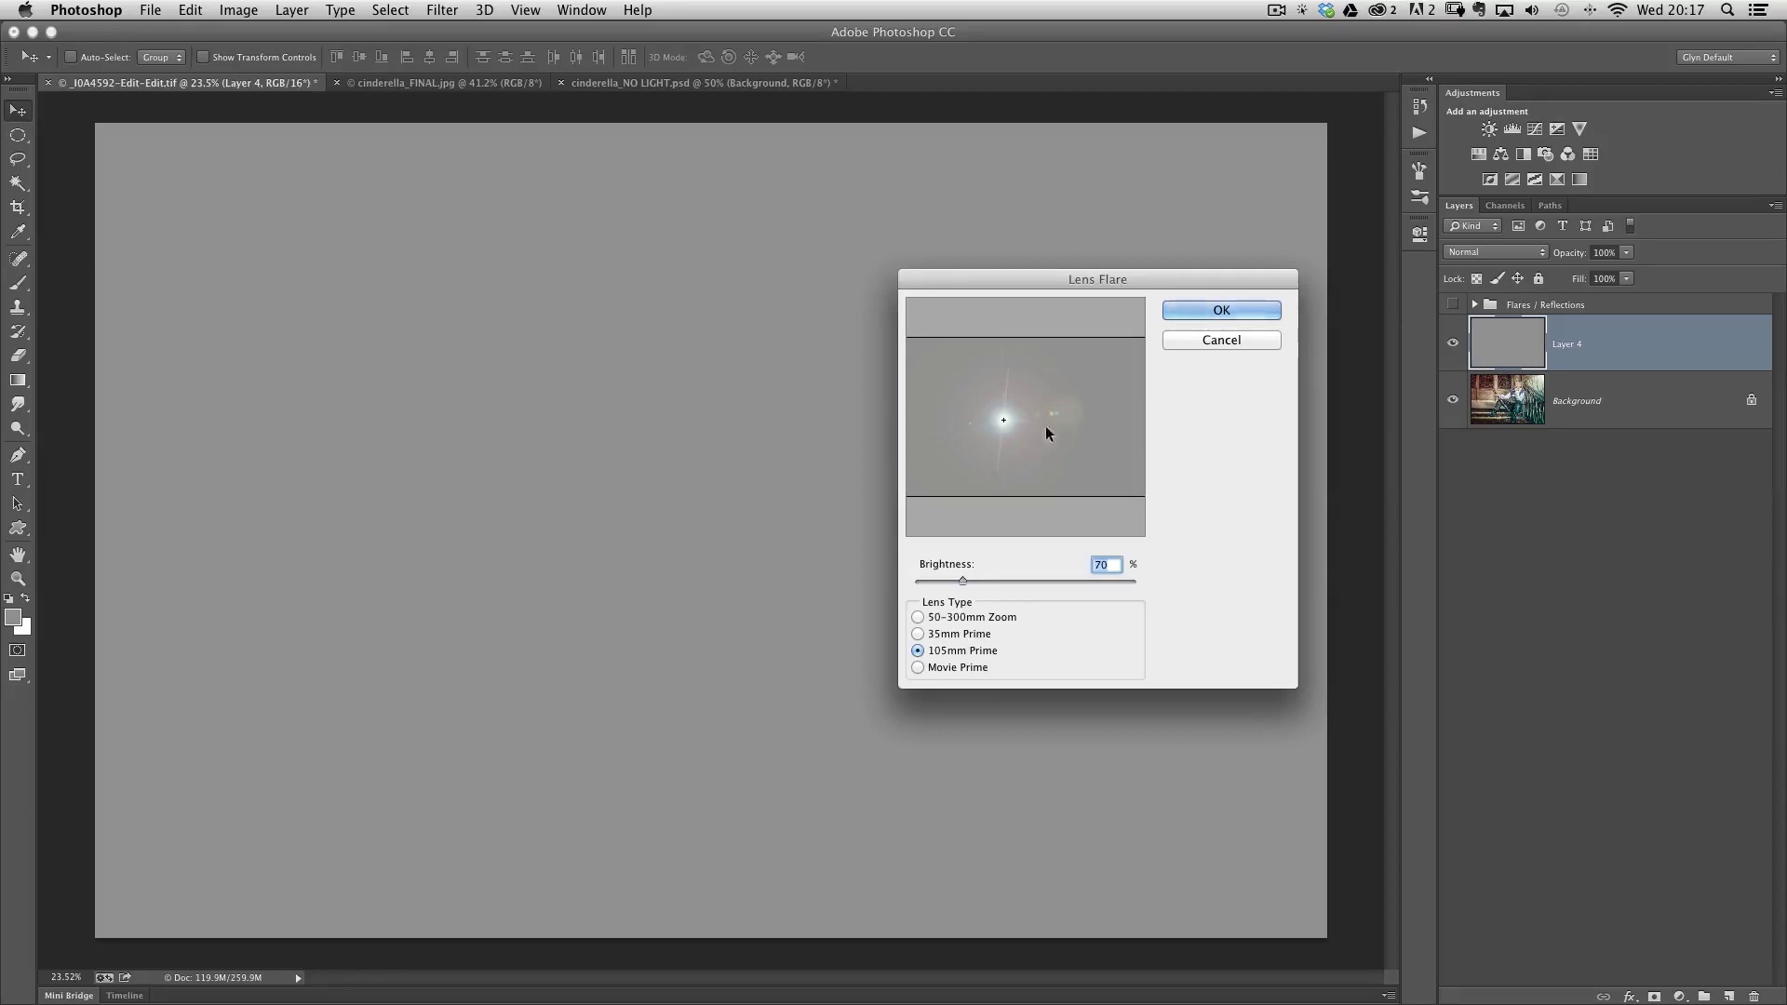
pyautogui.click(1216, 312)
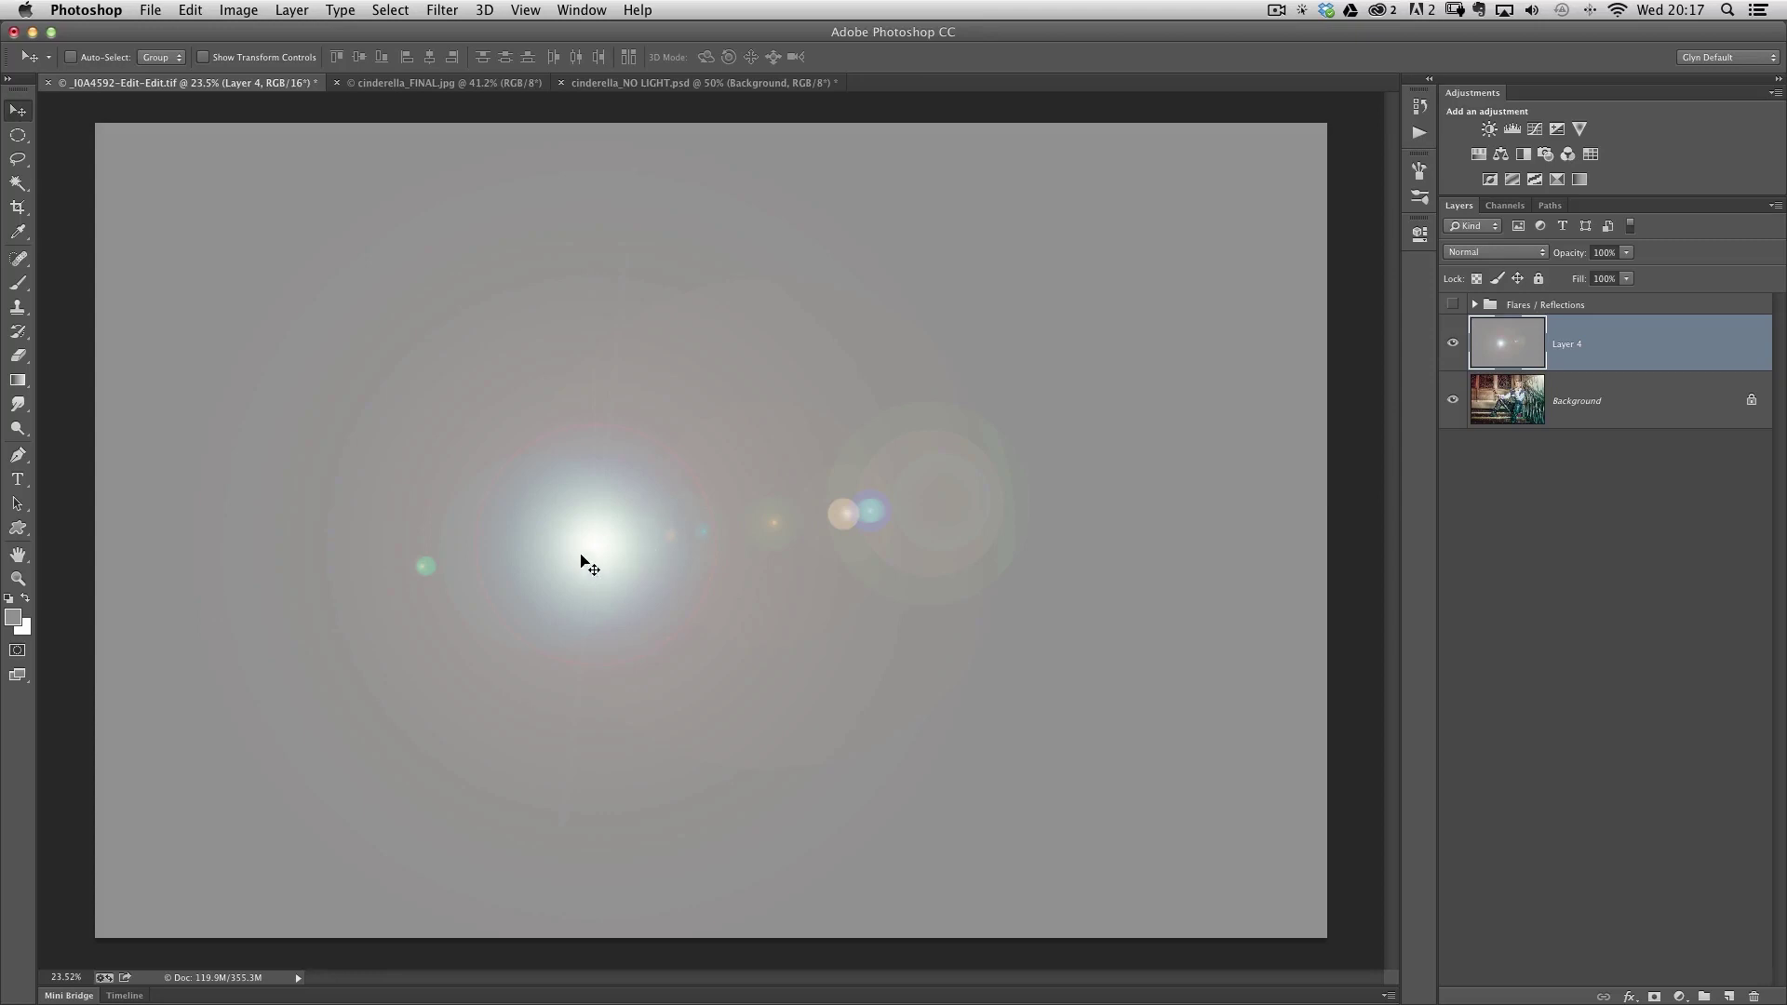
# - Set the gray flare layer's blend mode to Hard Light and move the flare onto the sword blade
pyautogui.click(1473, 255)
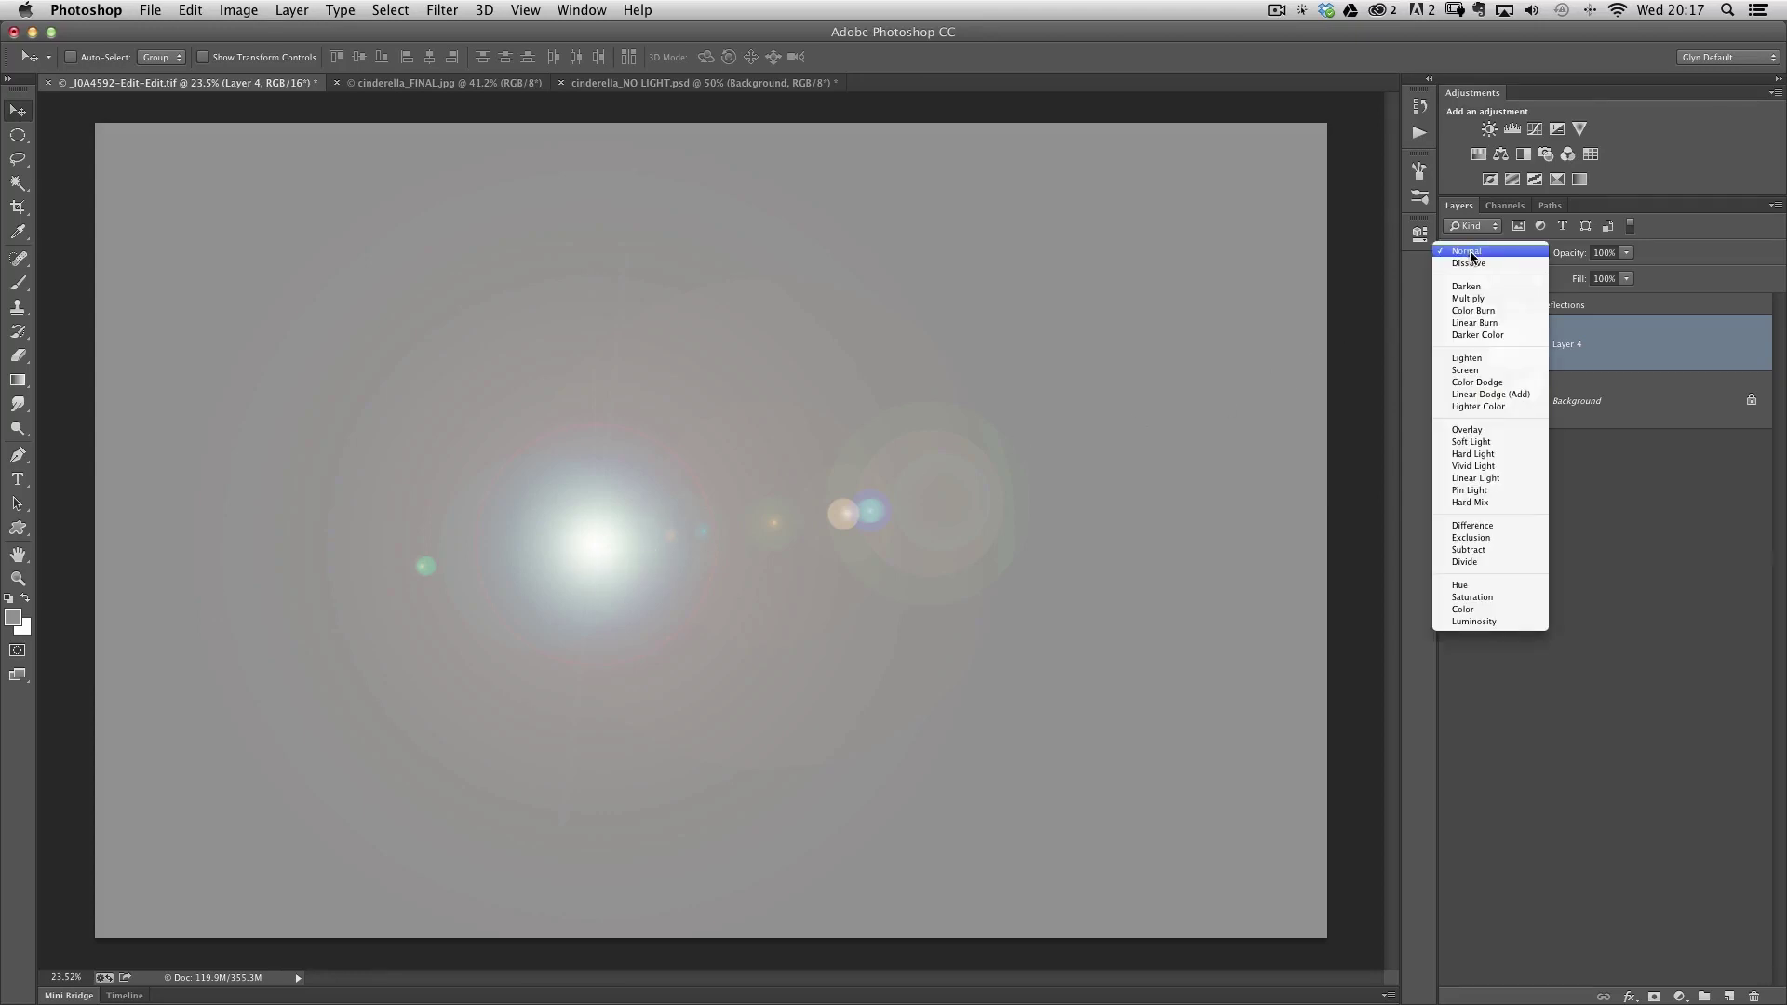
pyautogui.click(1478, 454)
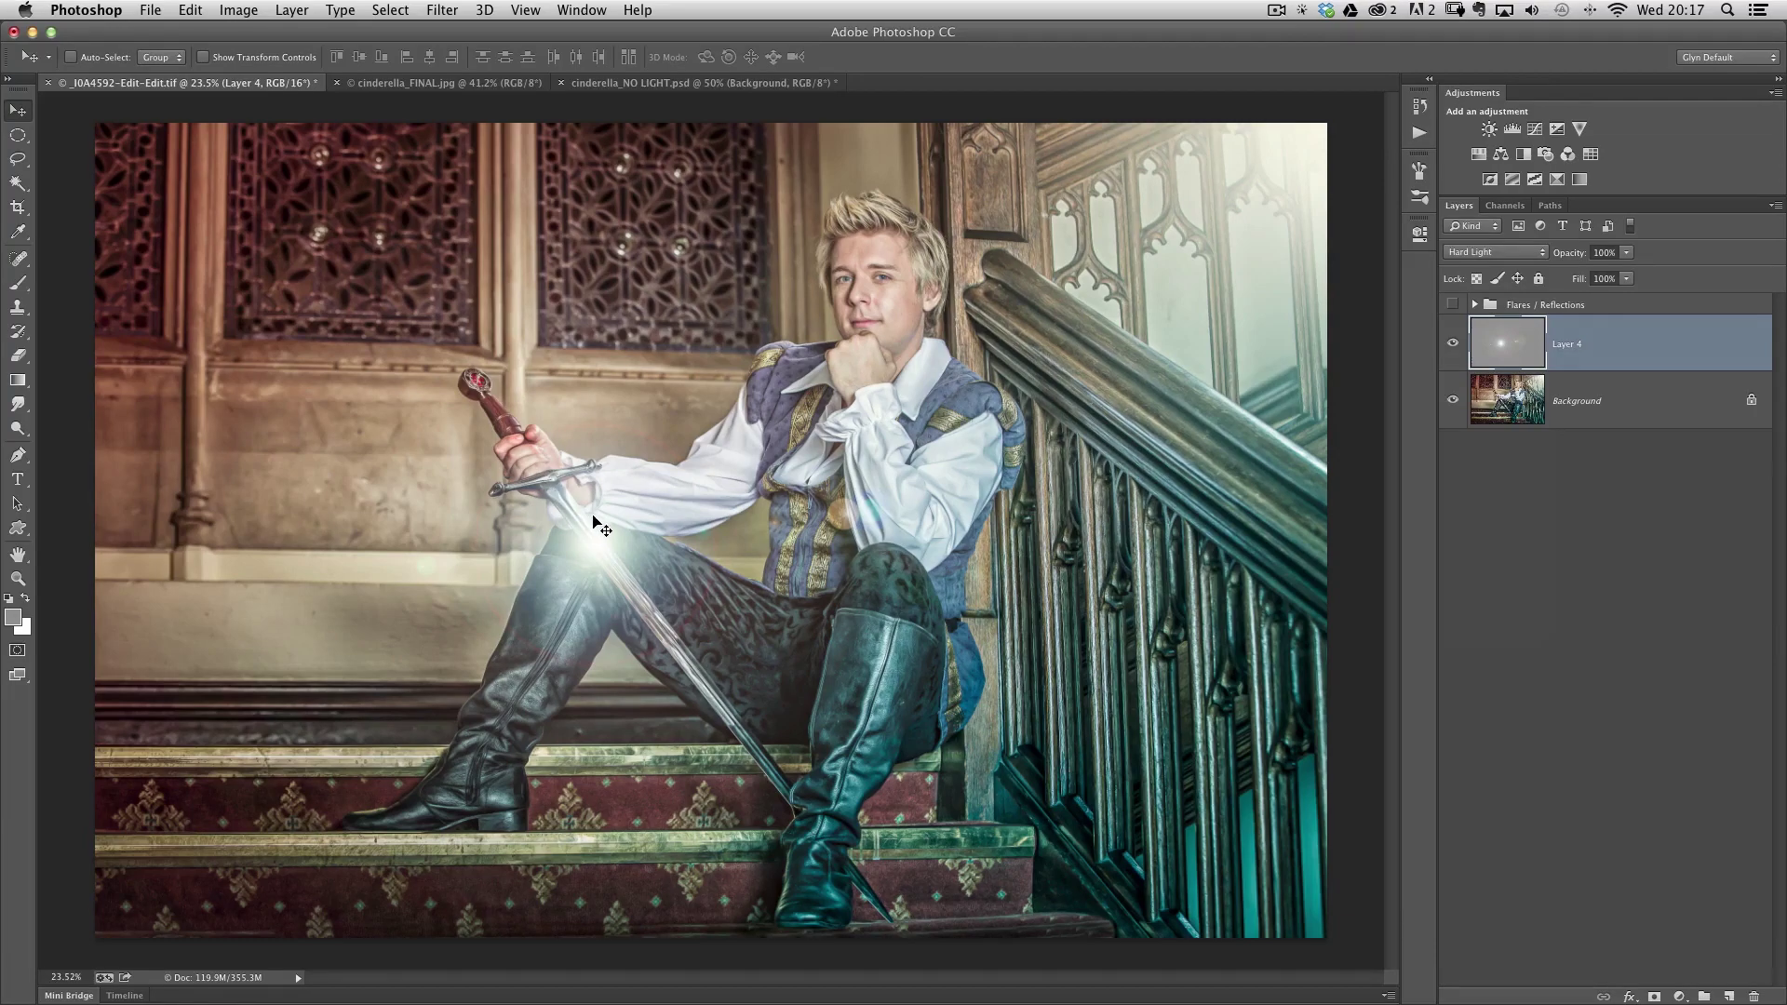
pyautogui.moveTo(595, 556)
pyautogui.mouseDown()
pyautogui.moveTo(566, 536)
pyautogui.moveTo(563, 423)
pyautogui.moveTo(658, 456)
pyautogui.moveTo(614, 552)
pyautogui.moveTo(610, 537)
pyautogui.mouseUp()
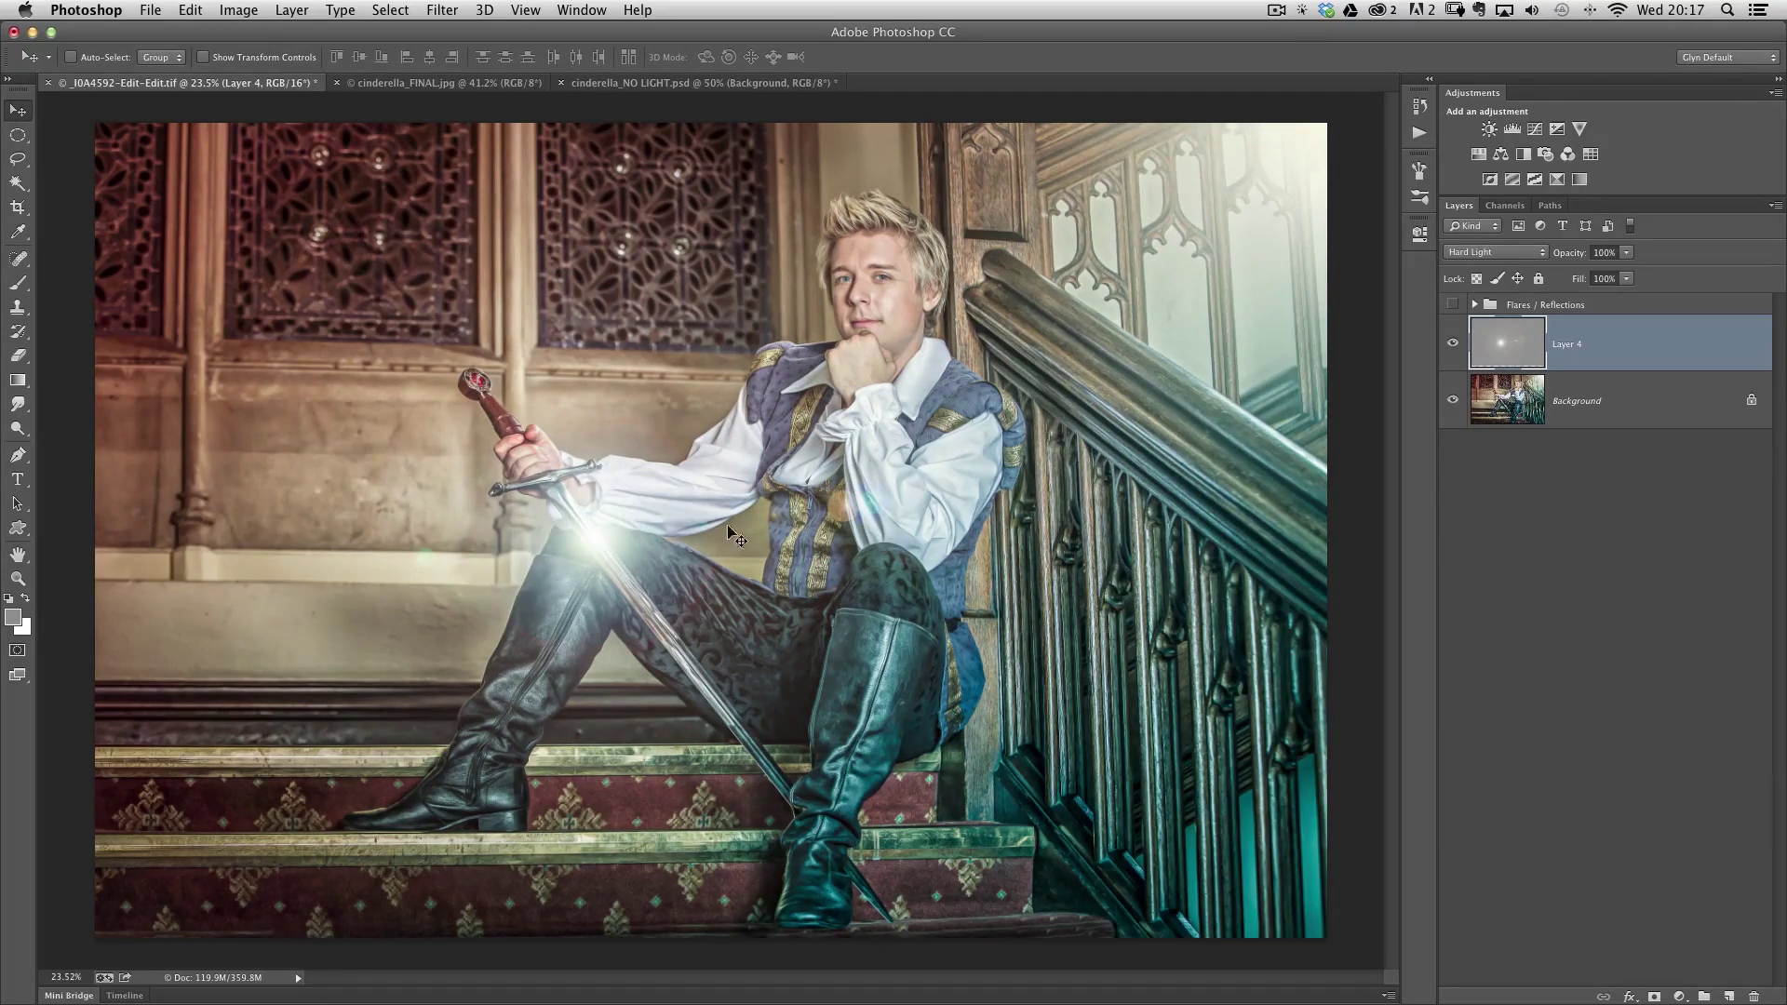
pyautogui.moveTo(882, 510); pyautogui.dragTo(482, 527)
pyautogui.press('Escape')
# - Reset the default colors and set the foreground color to a neutral gray with 50% brightness
pyautogui.press('d')
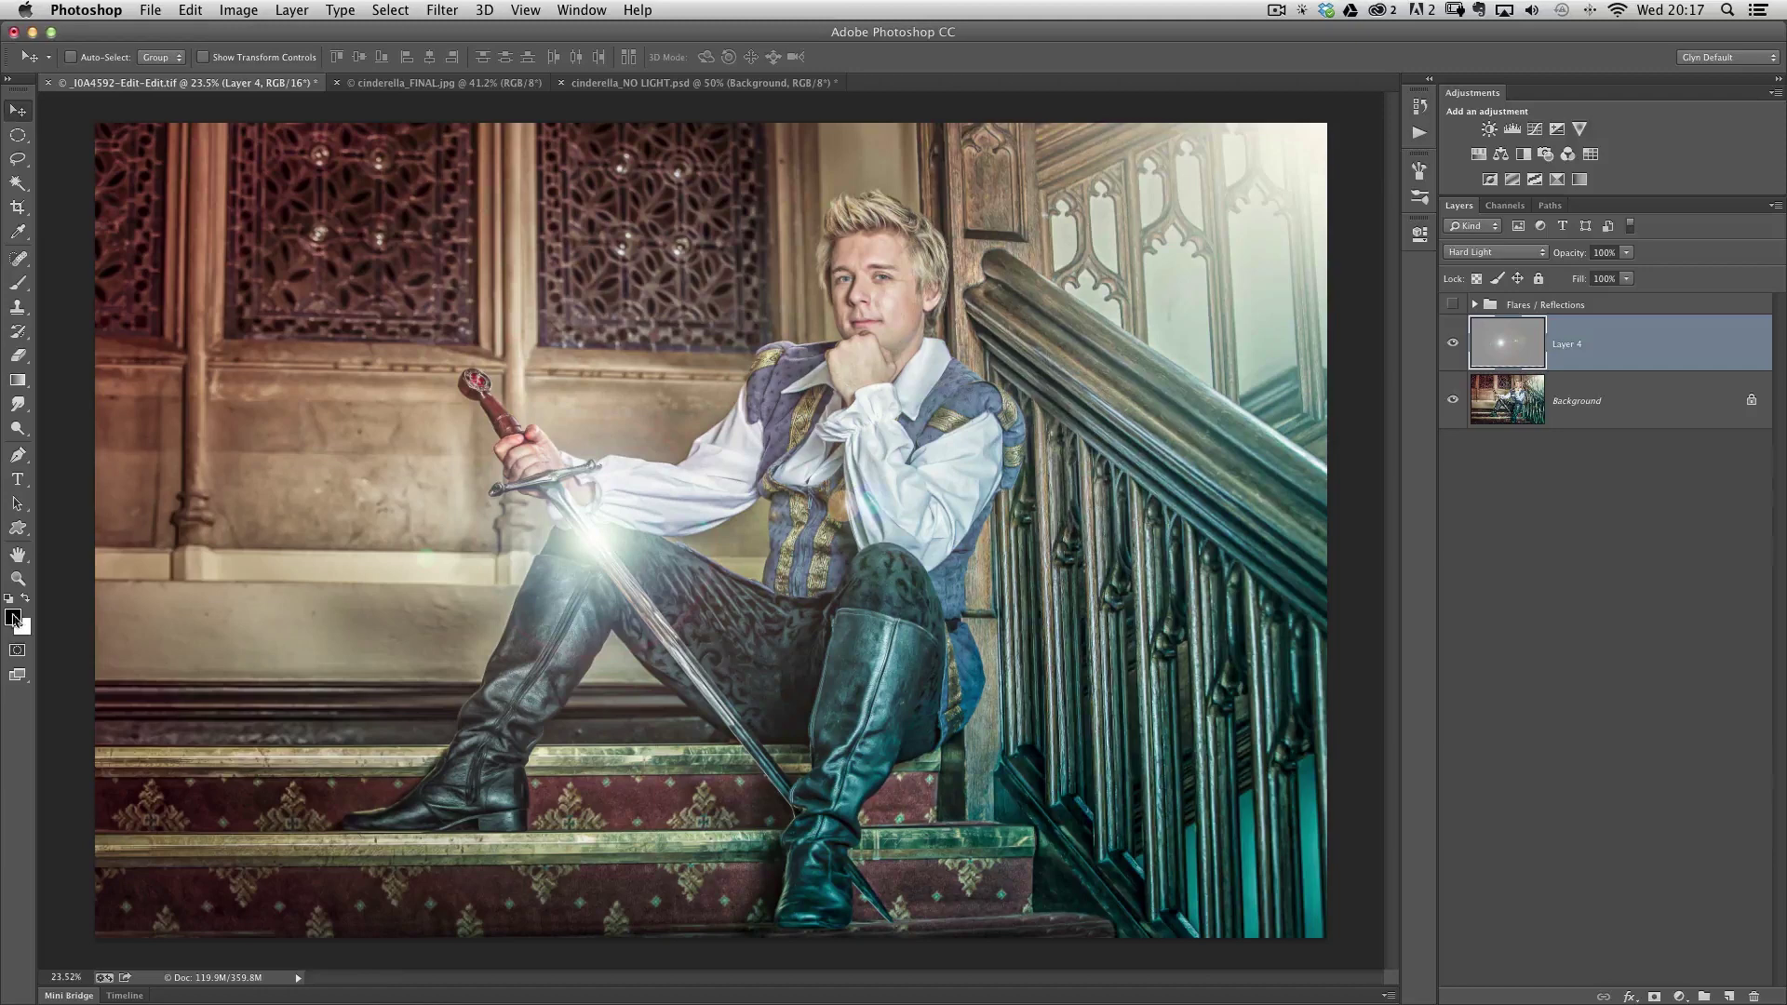
pyautogui.click(13, 617)
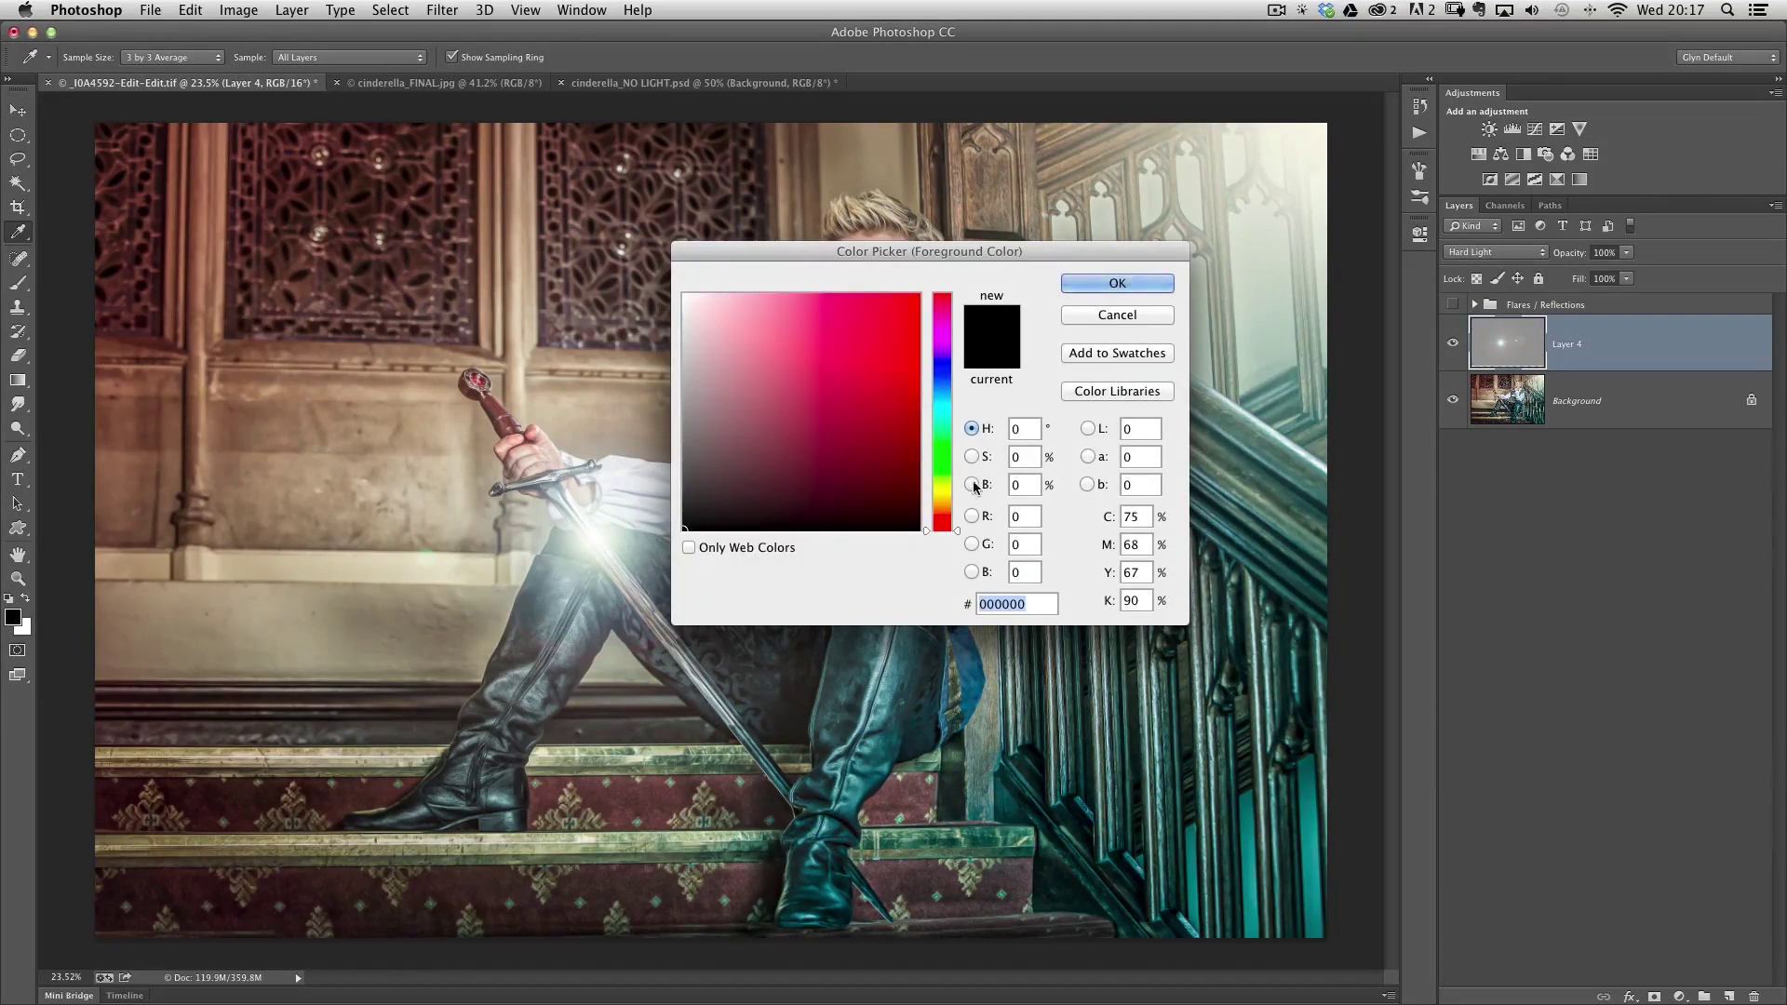
pyautogui.doubleClick(1024, 484)
pyautogui.write('5')
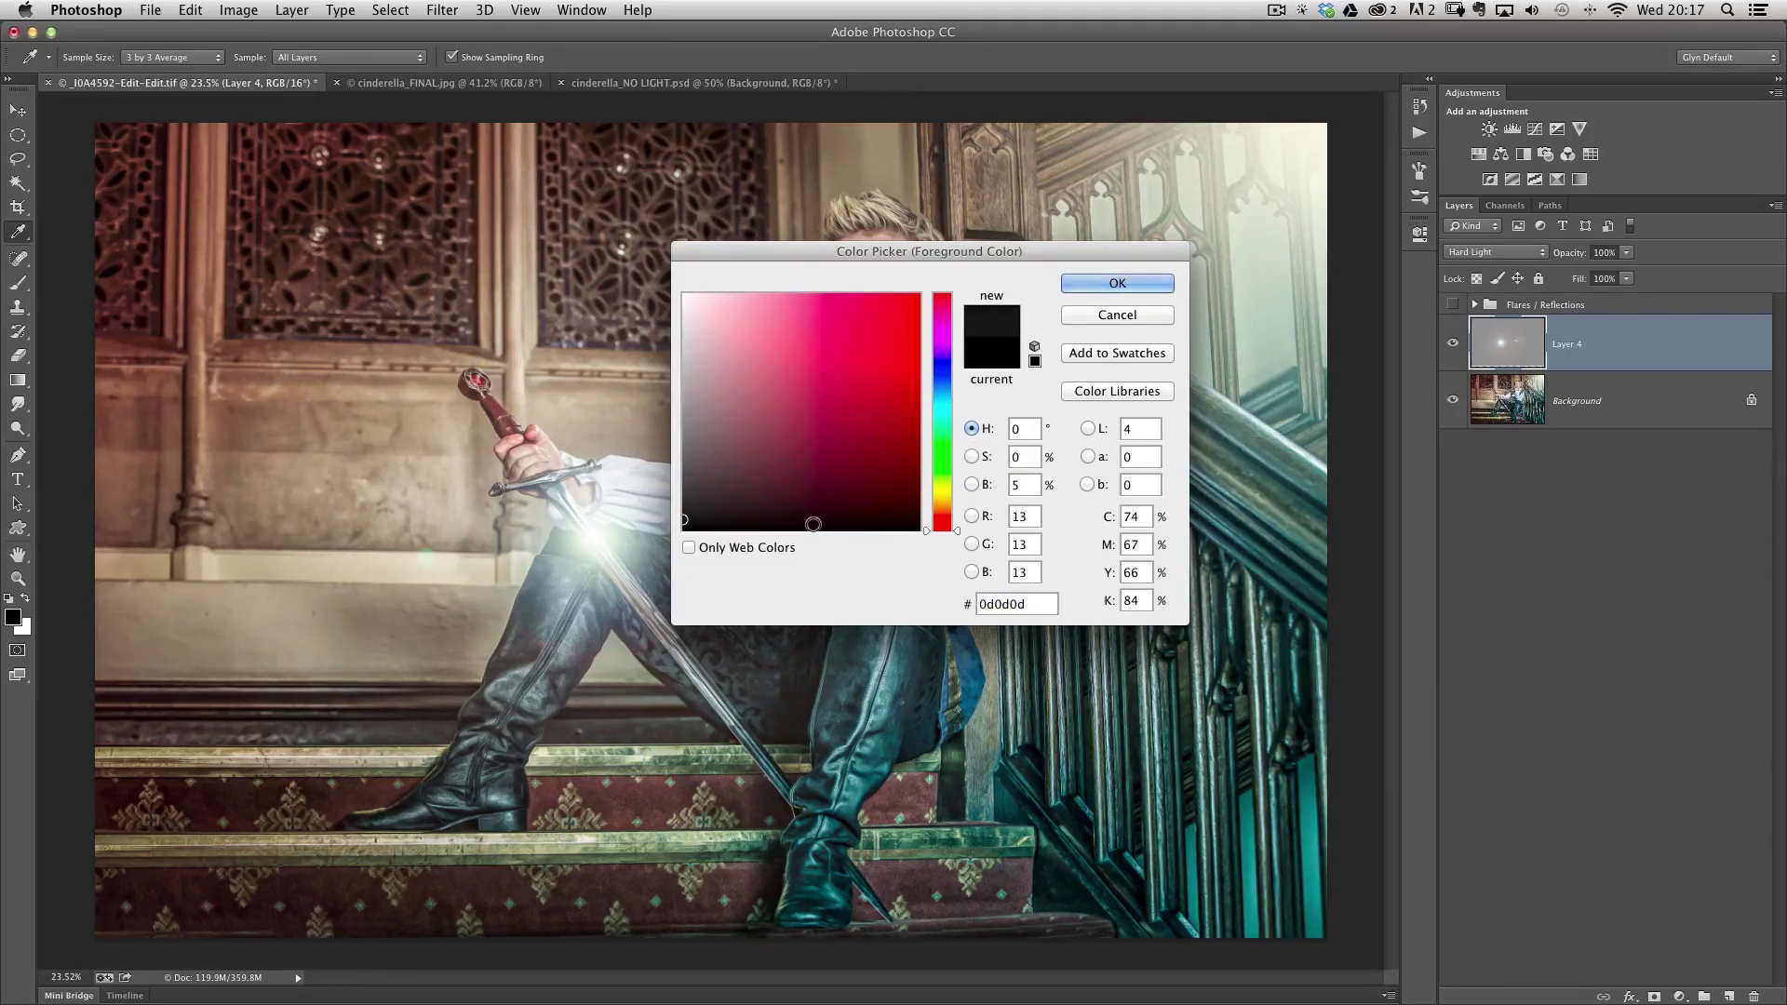
pyautogui.write('0')
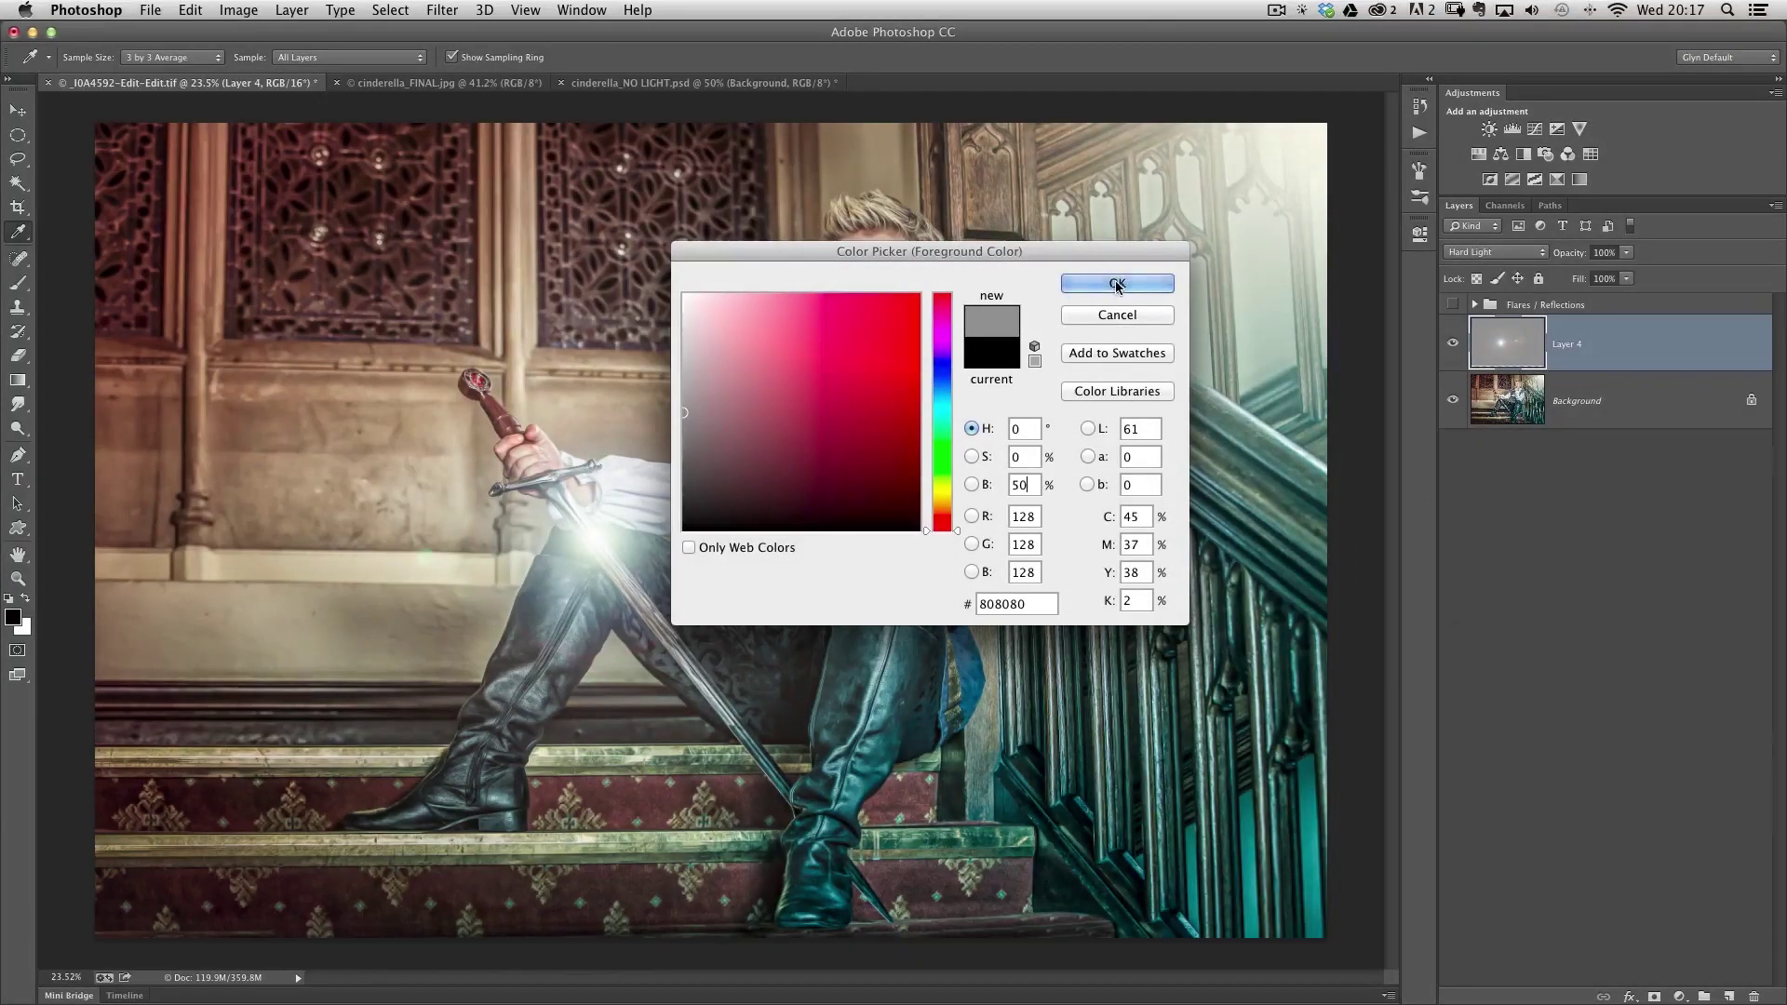
pyautogui.click(1114, 284)
pyautogui.press('v')
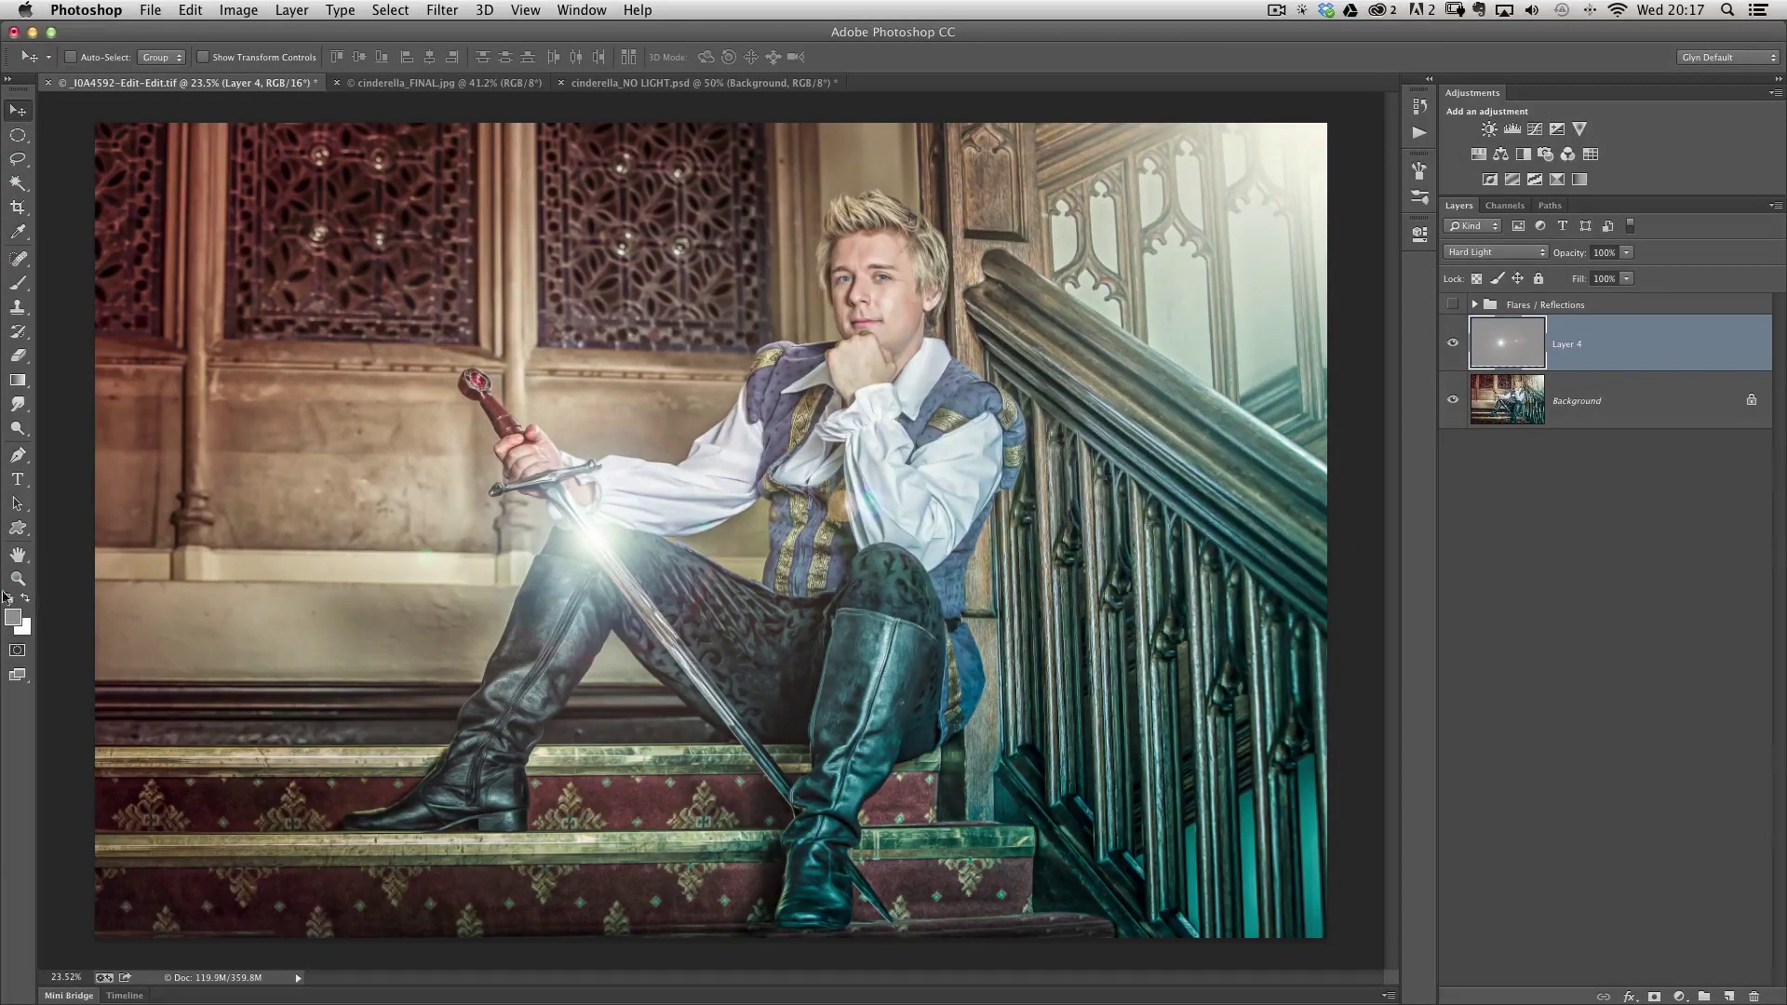
# - Show the flare layer alone, brush gray over the stray spots and rings around the main glow, and show the Background again
pyautogui.press('b')
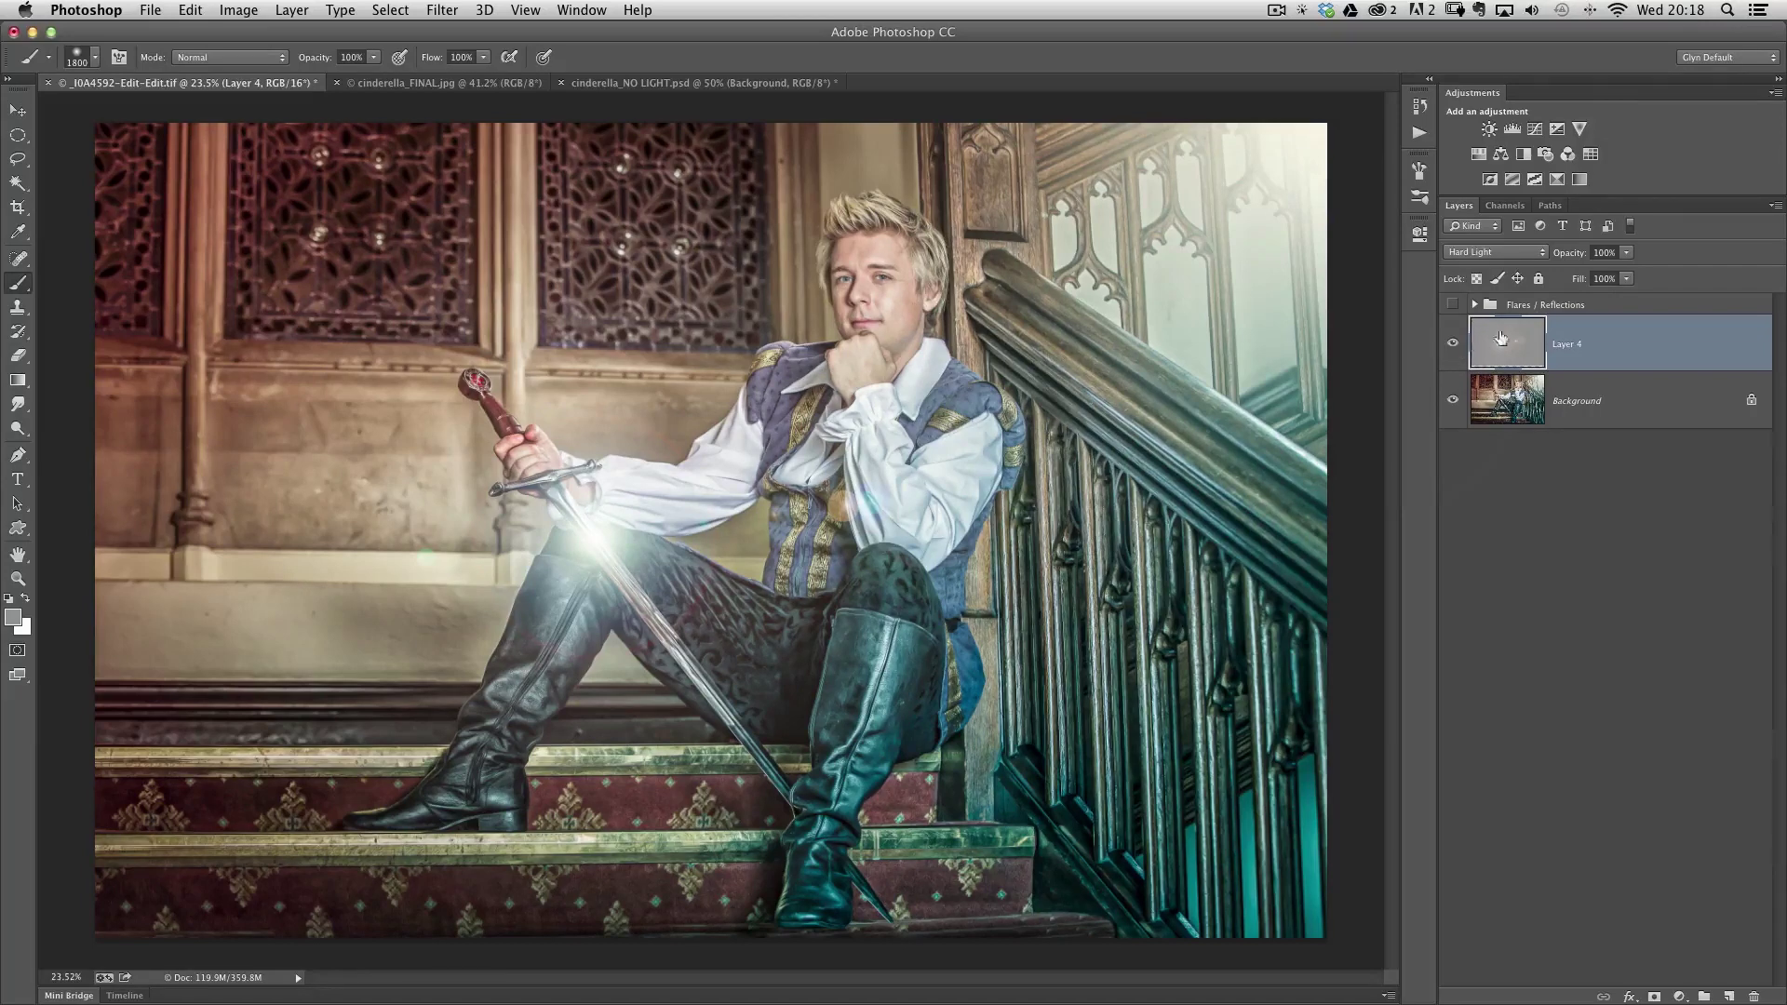
pyautogui.keyDown('alt'); pyautogui.click(1451, 358); pyautogui.keyUp('alt')
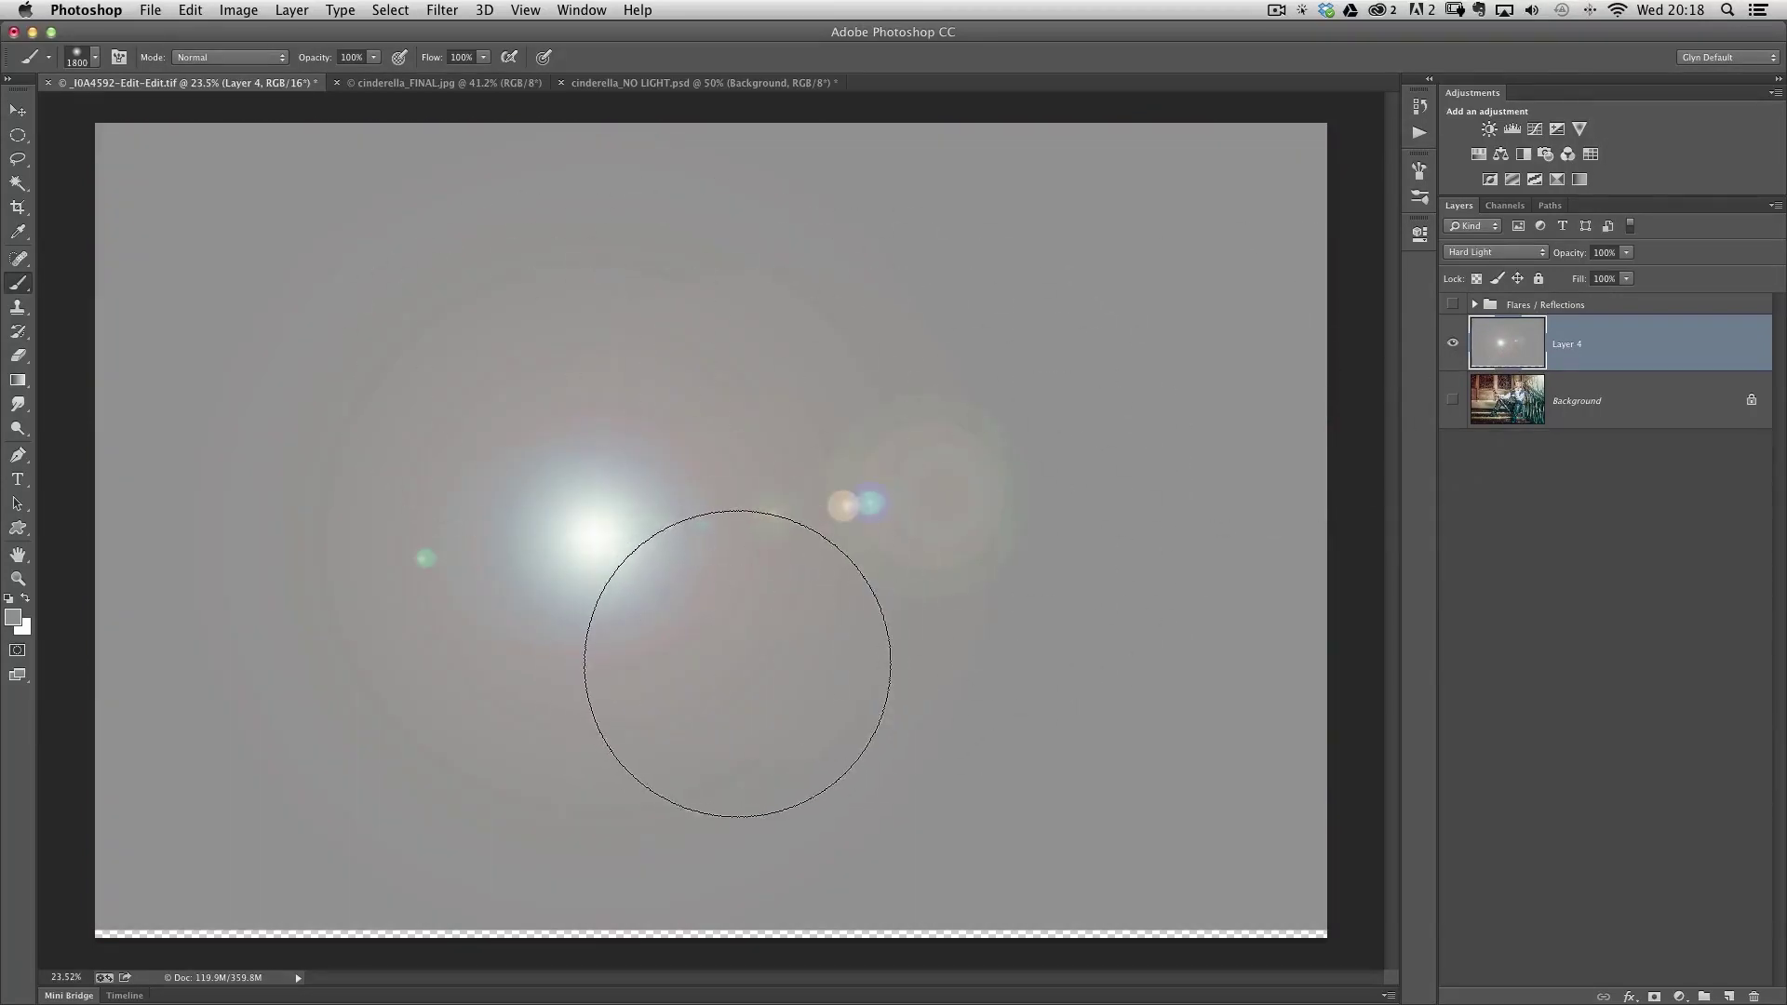
pyautogui.moveTo(953, 375)
pyautogui.mouseDown()
pyautogui.moveTo(998, 546)
pyautogui.moveTo(914, 424)
pyautogui.moveTo(955, 553)
pyautogui.moveTo(873, 719)
pyautogui.moveTo(511, 818)
pyautogui.moveTo(362, 737)
pyautogui.moveTo(276, 595)
pyautogui.moveTo(293, 595)
pyautogui.moveTo(276, 554)
pyautogui.moveTo(324, 421)
pyautogui.moveTo(283, 440)
pyautogui.moveTo(449, 308)
pyautogui.moveTo(605, 273)
pyautogui.moveTo(782, 313)
pyautogui.moveTo(862, 451)
pyautogui.mouseUp()
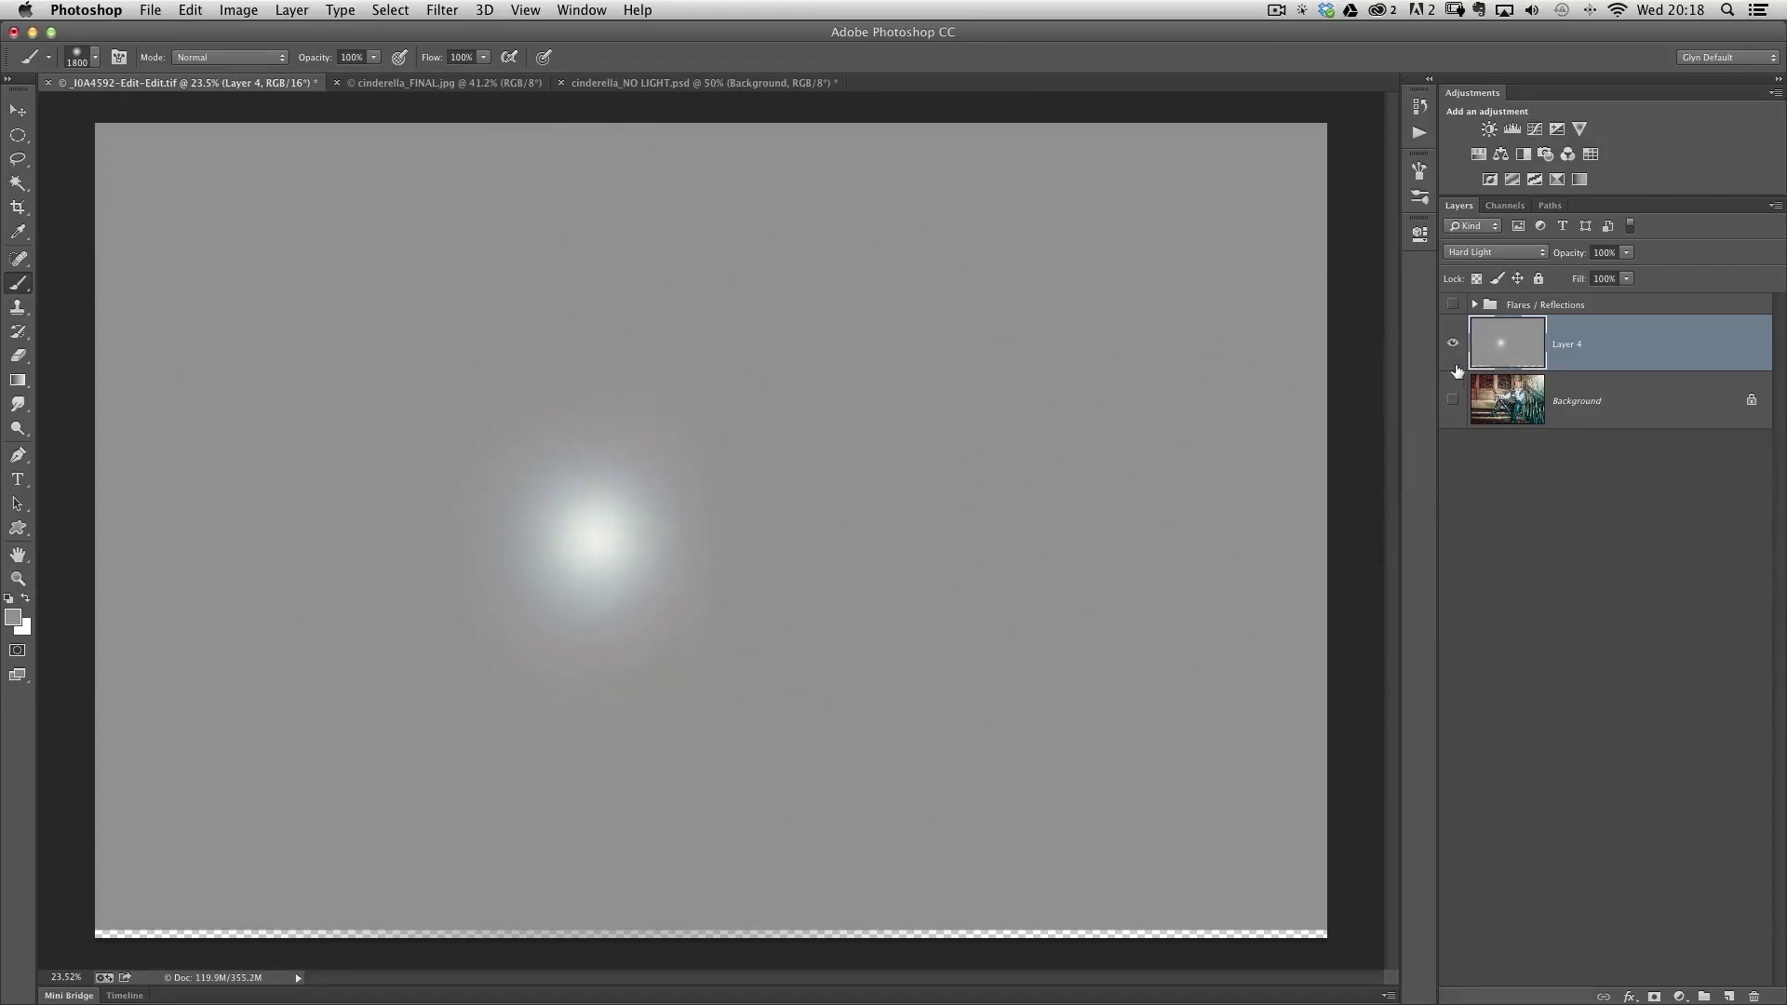
pyautogui.click(1453, 399)
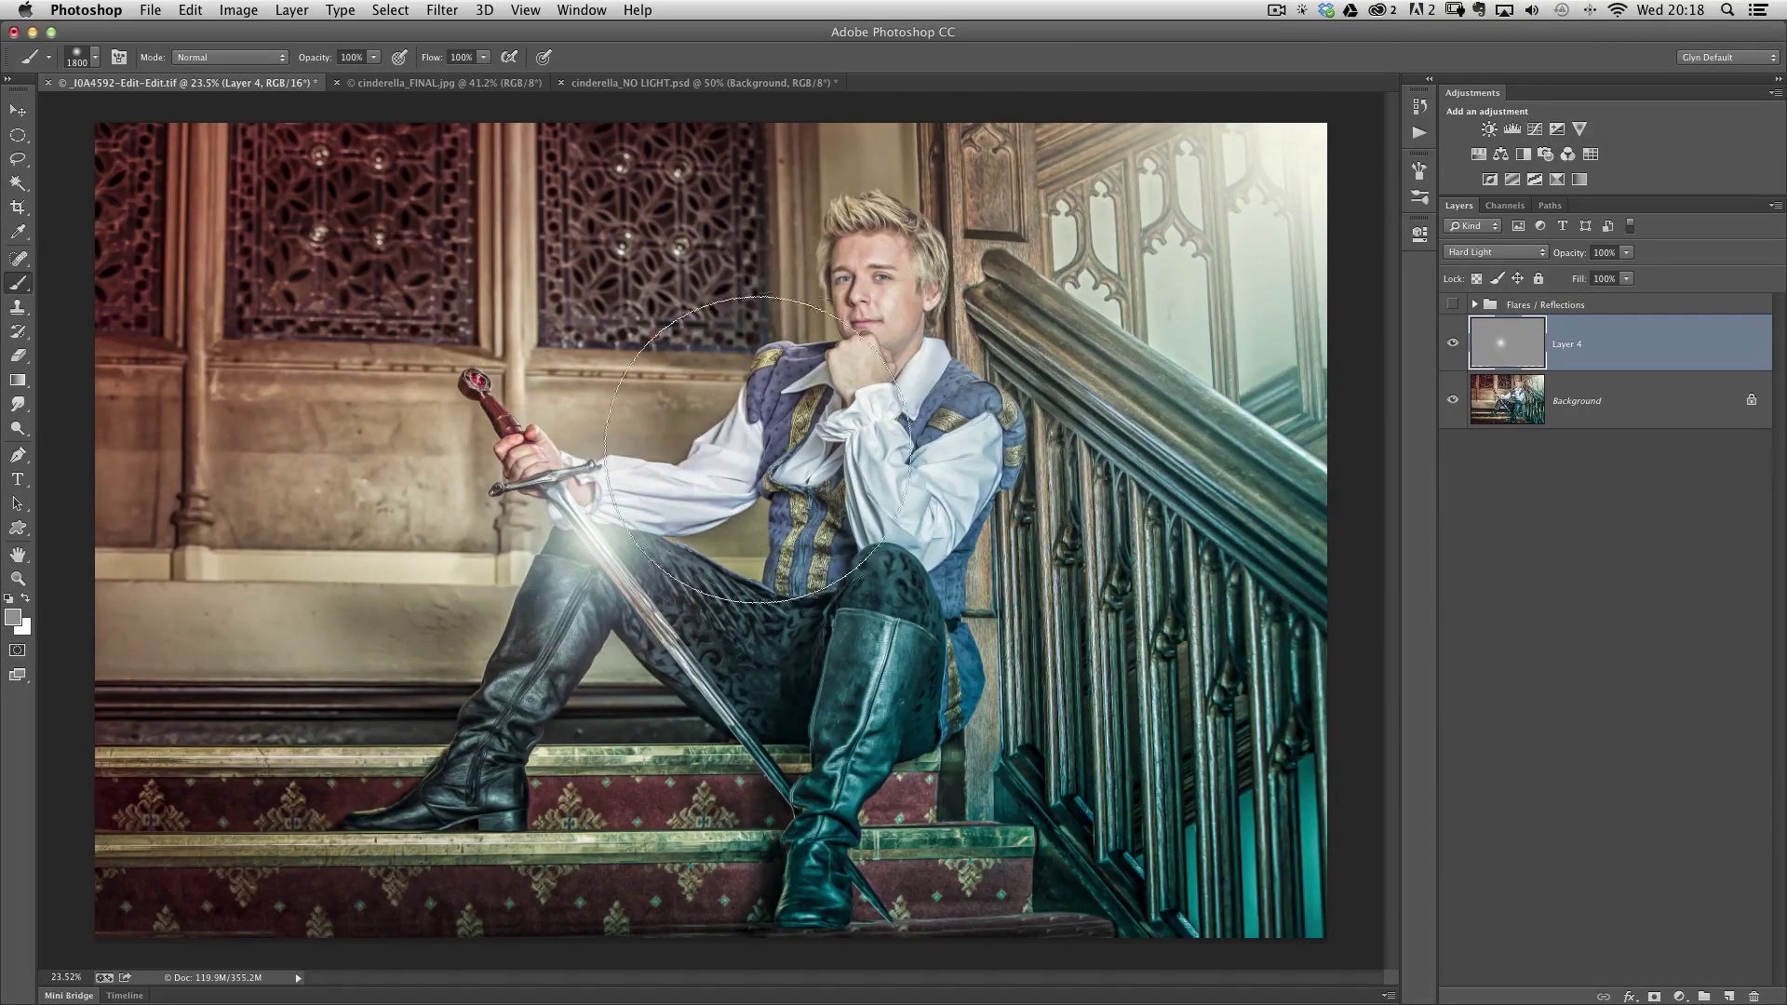
# - Nudge the flare on the sword blade and bring up Free Transform for the gray flare layer
pyautogui.press('v')
pyautogui.moveTo(592, 528)
pyautogui.mouseDown()
pyautogui.moveTo(530, 396)
pyautogui.moveTo(584, 527)
pyautogui.moveTo(597, 520)
pyautogui.mouseUp()
pyautogui.click(189, 15)
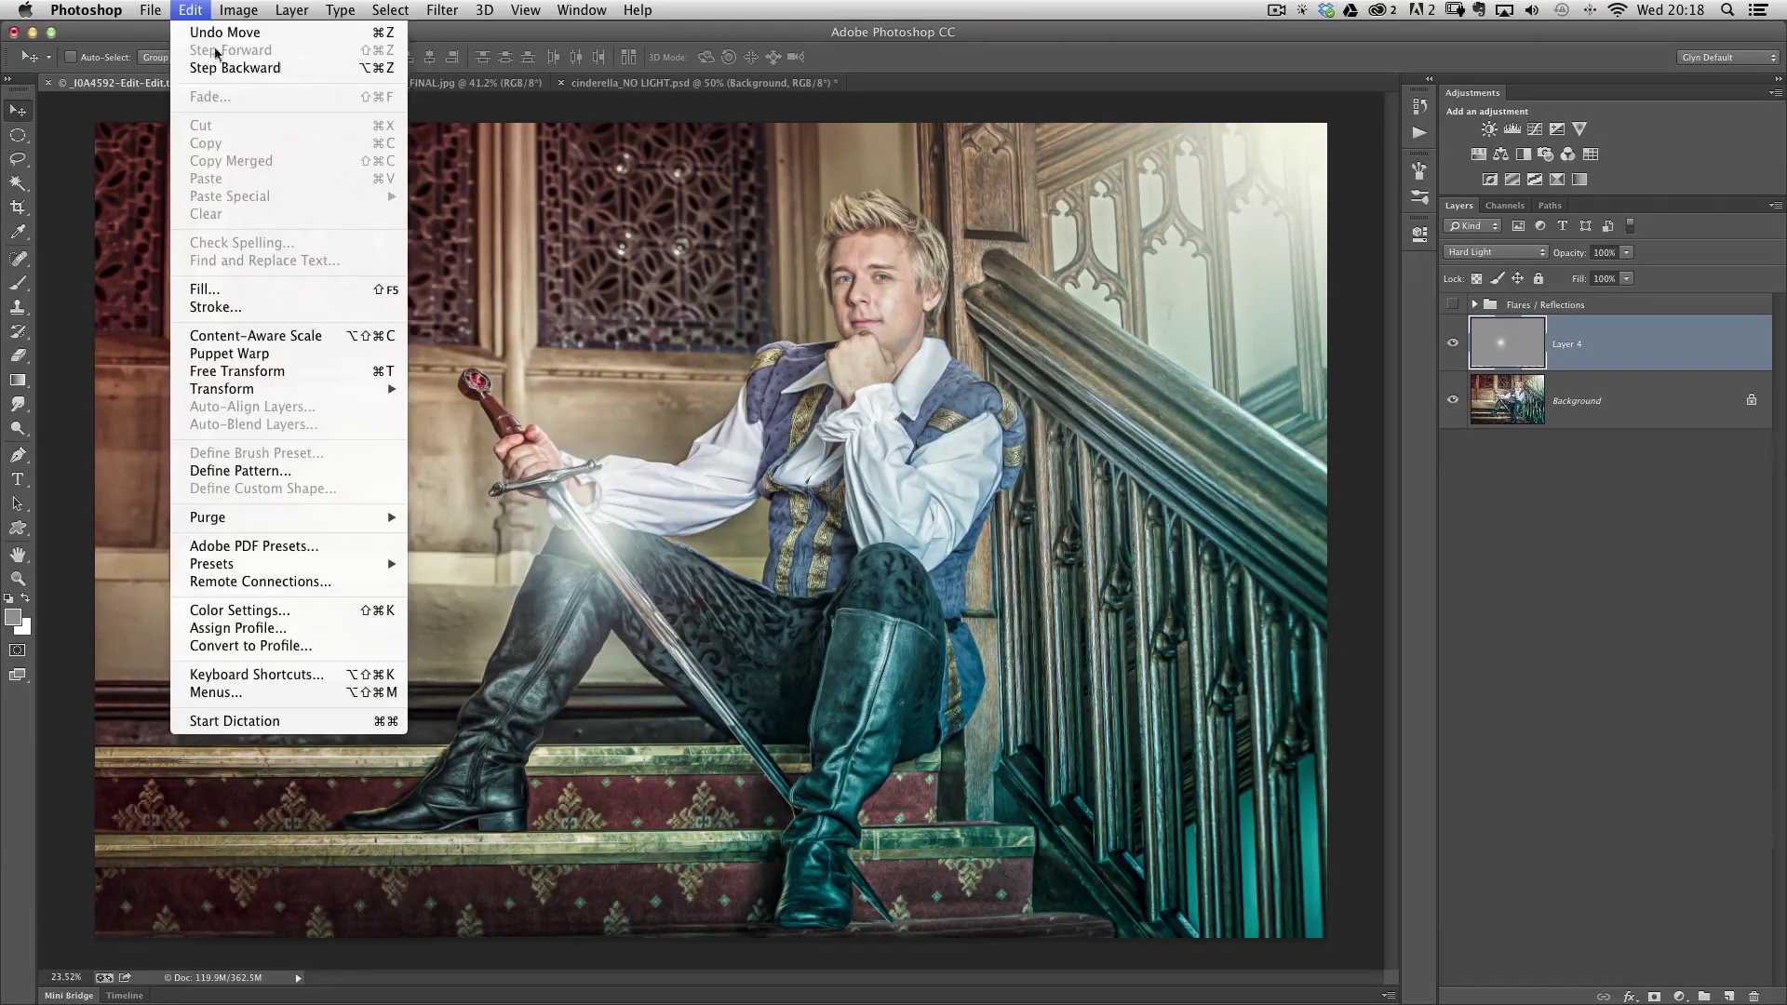
pyautogui.click(253, 372)
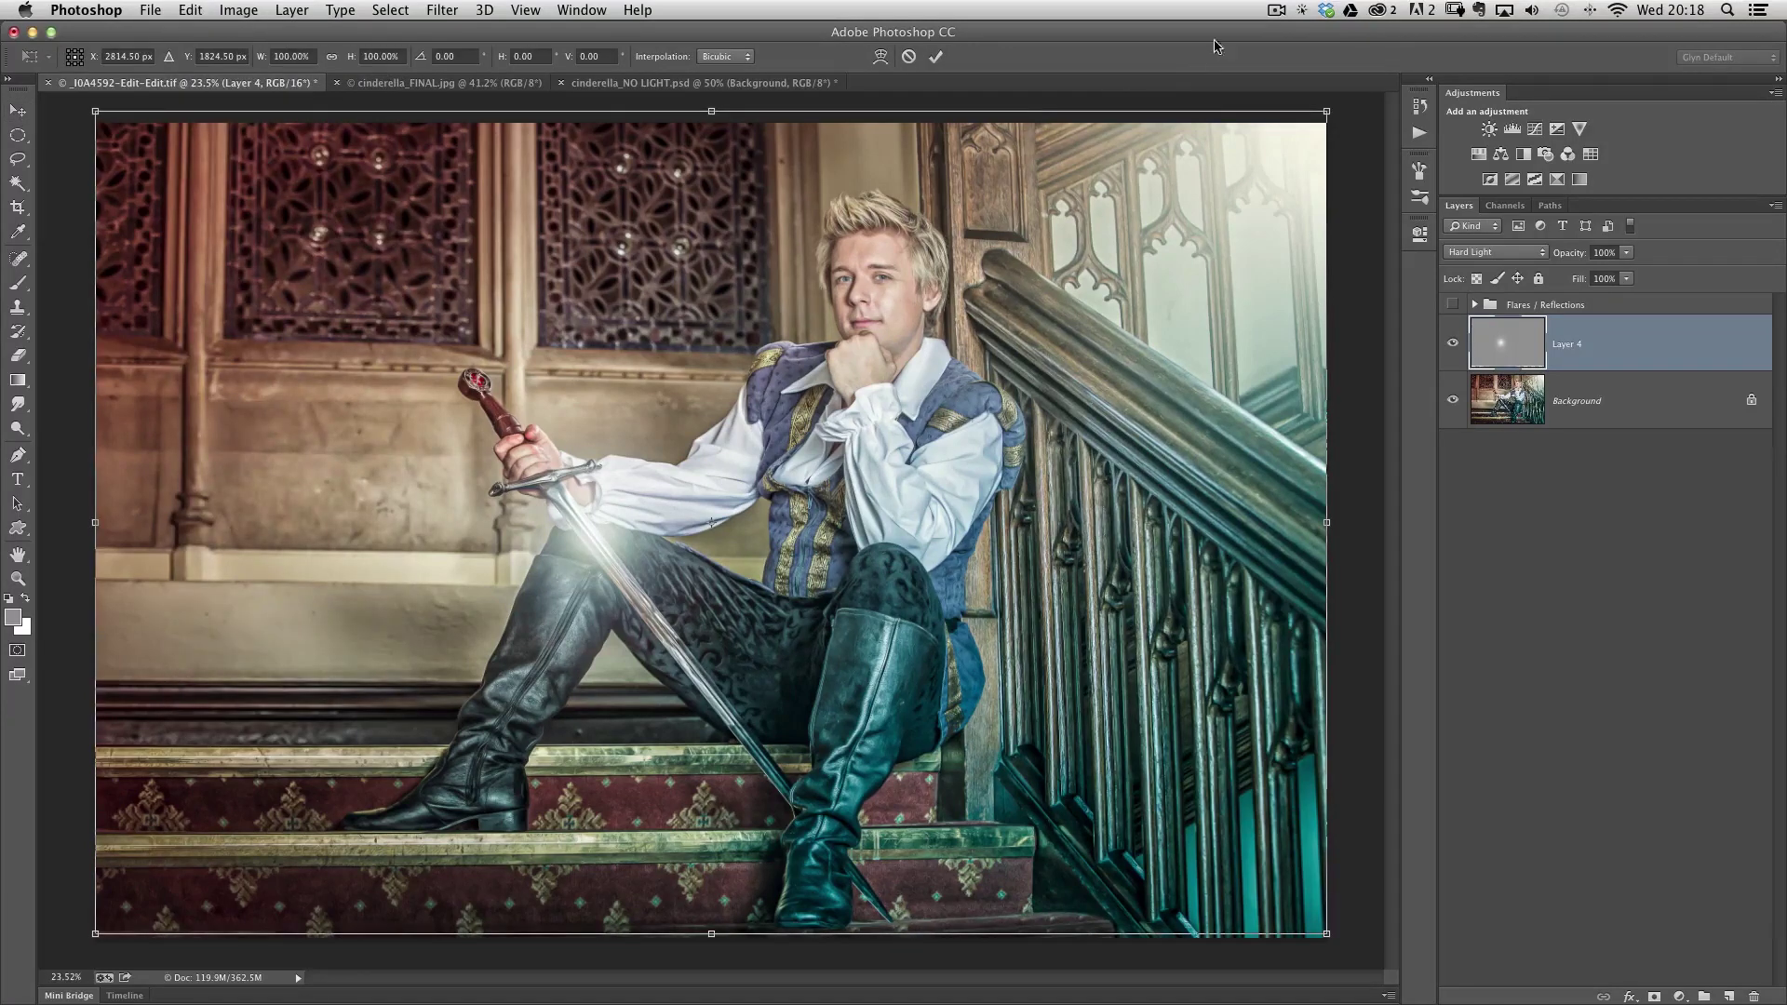
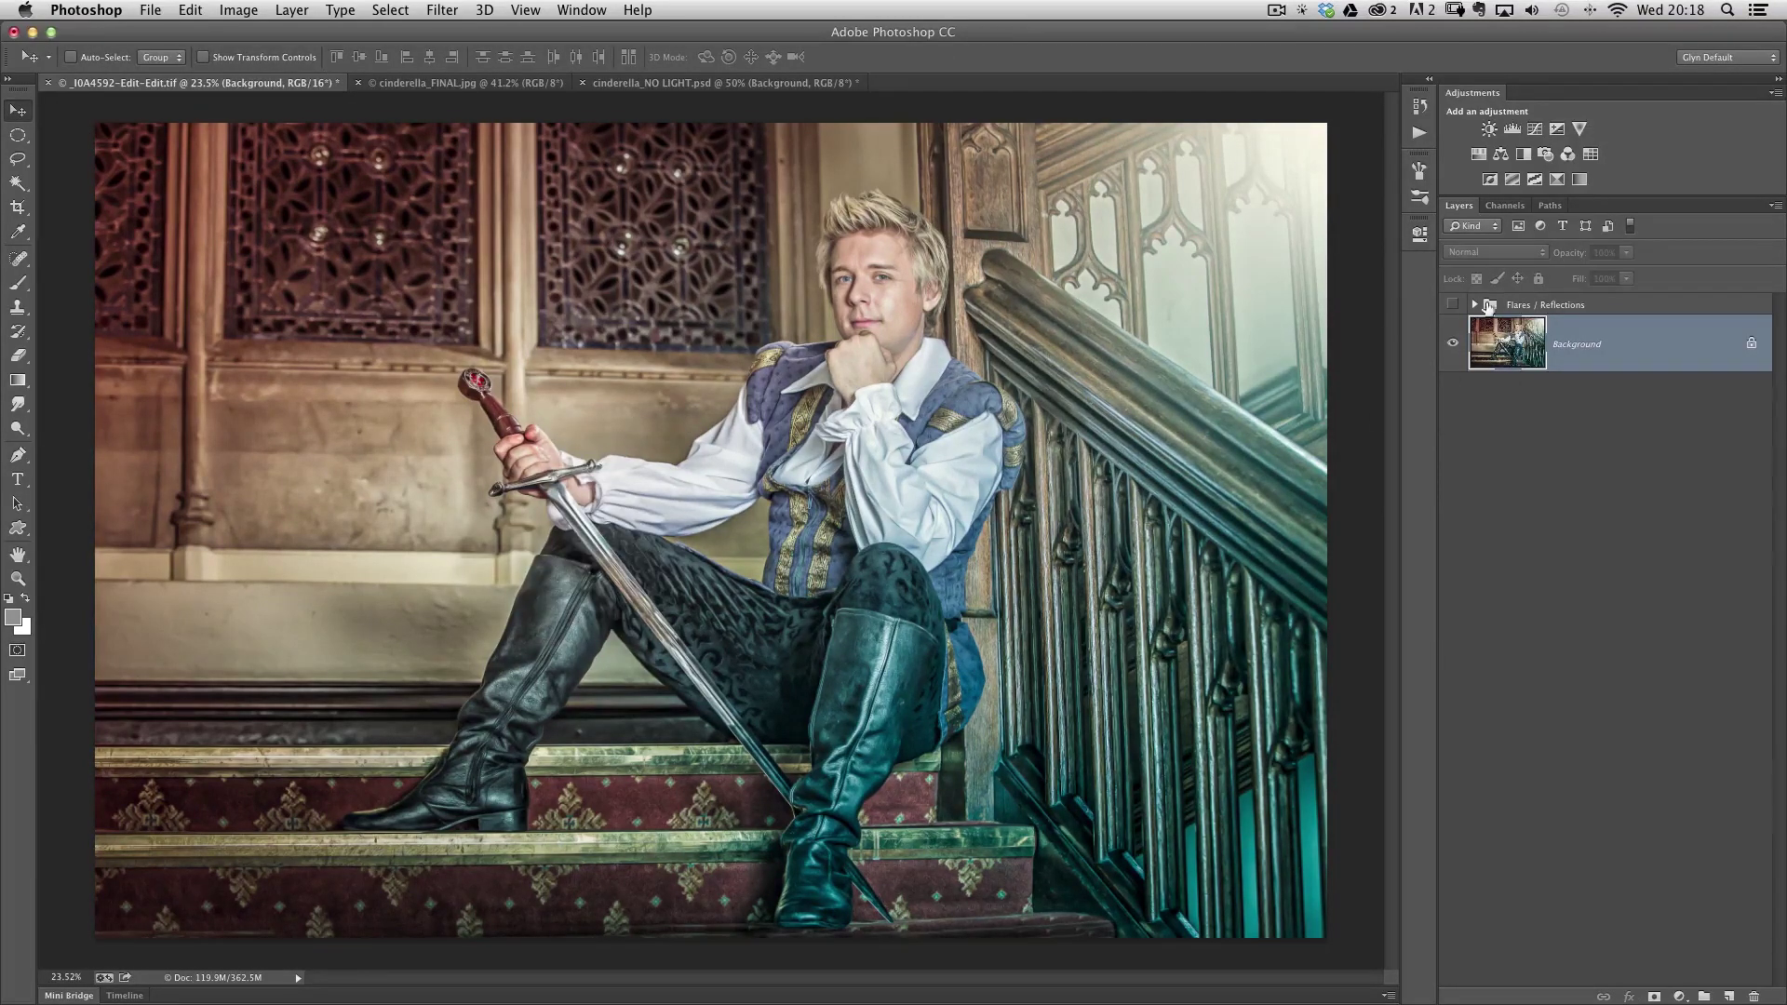
# - Preview the Flares / Reflections group, hide it again, and add a new empty layer above the Background
pyautogui.click(1452, 304)
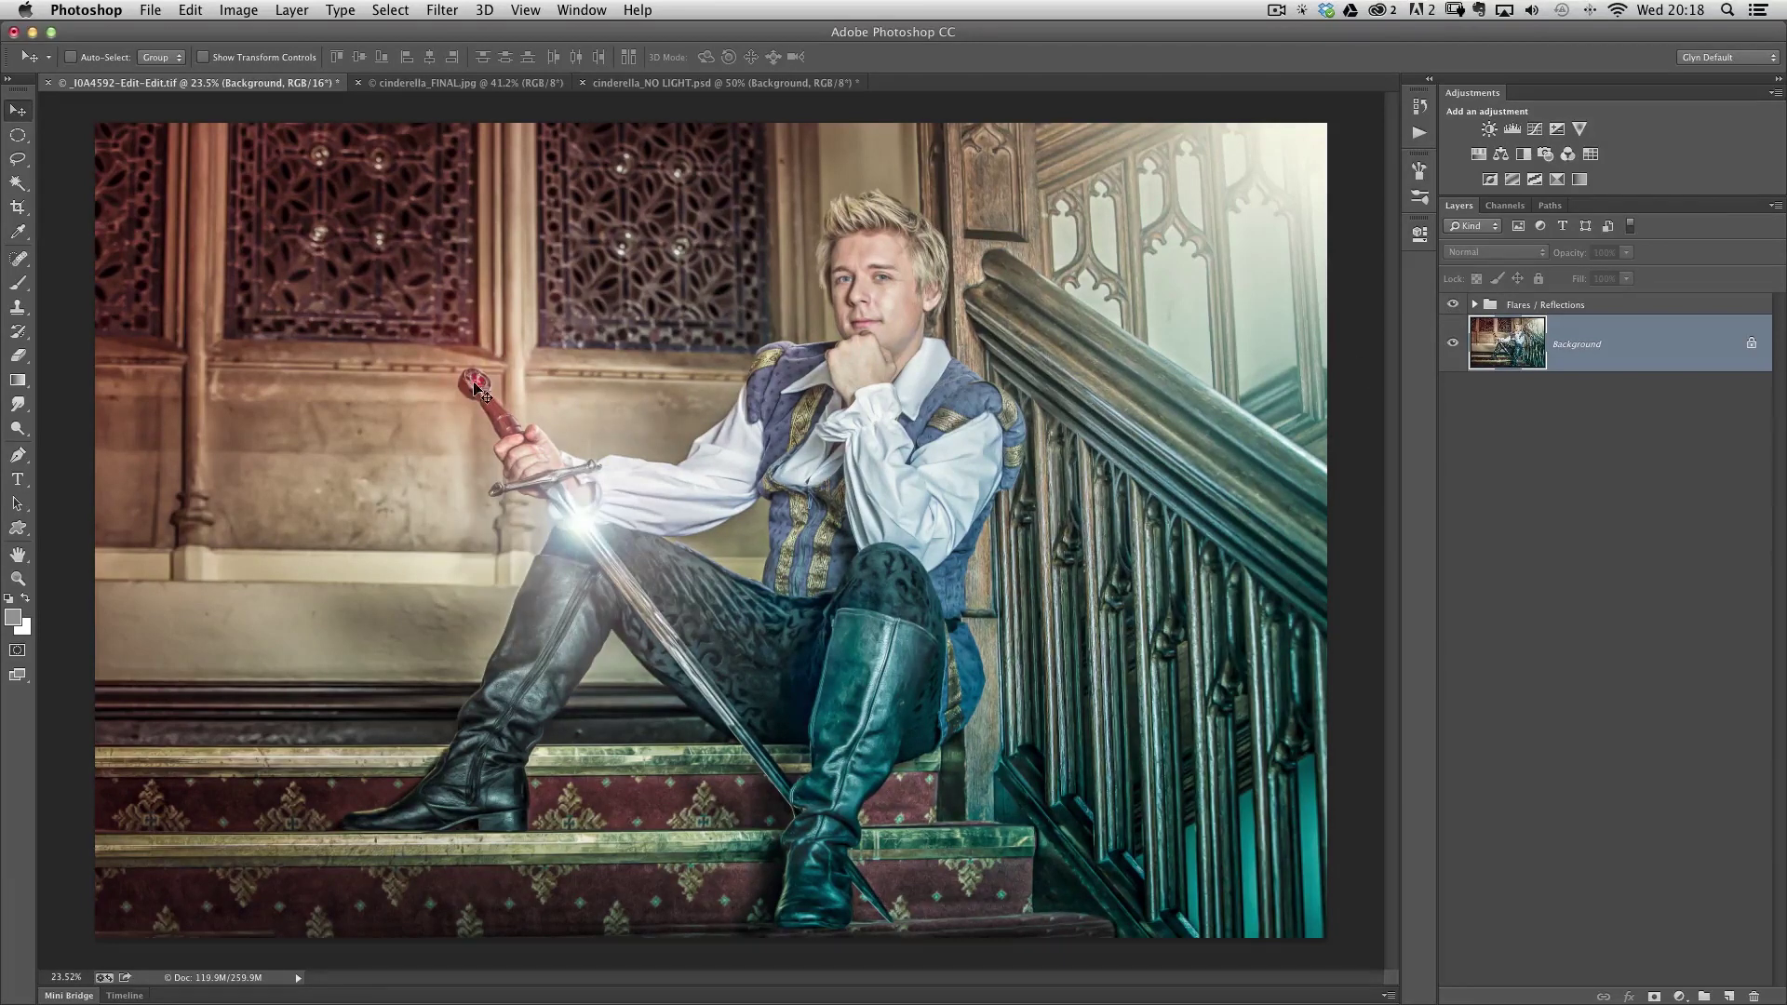
pyautogui.click(1453, 305)
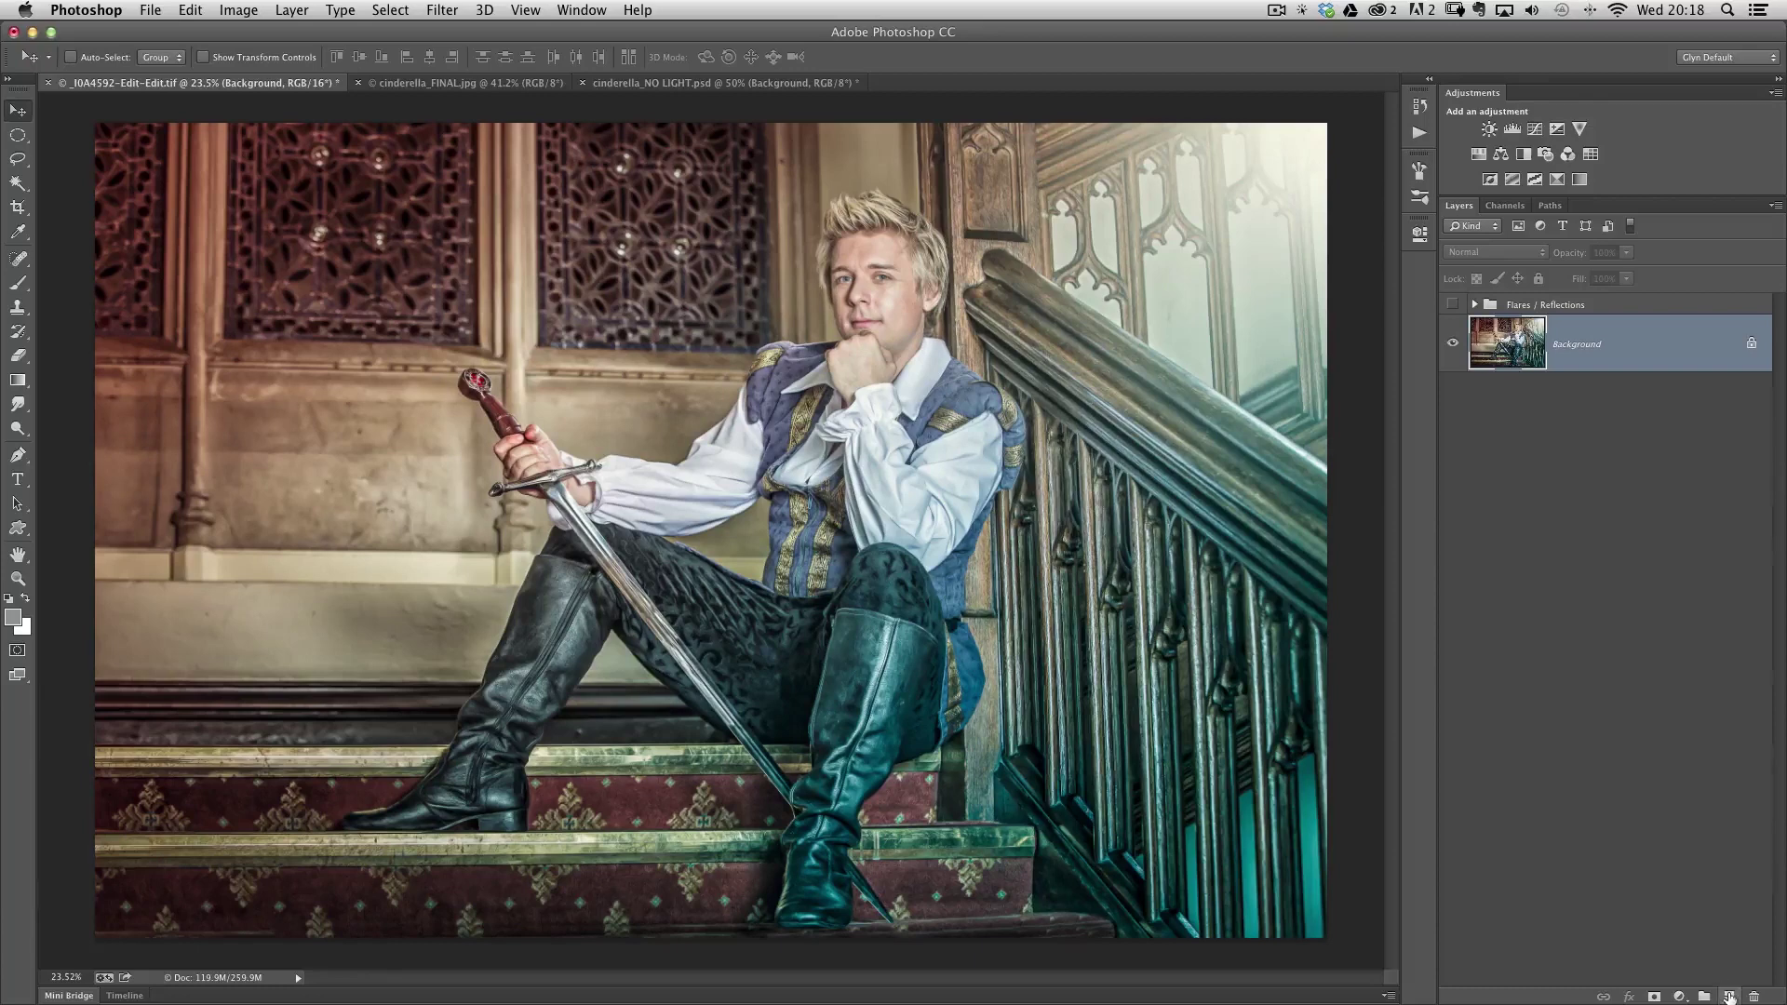
pyautogui.click(1728, 995)
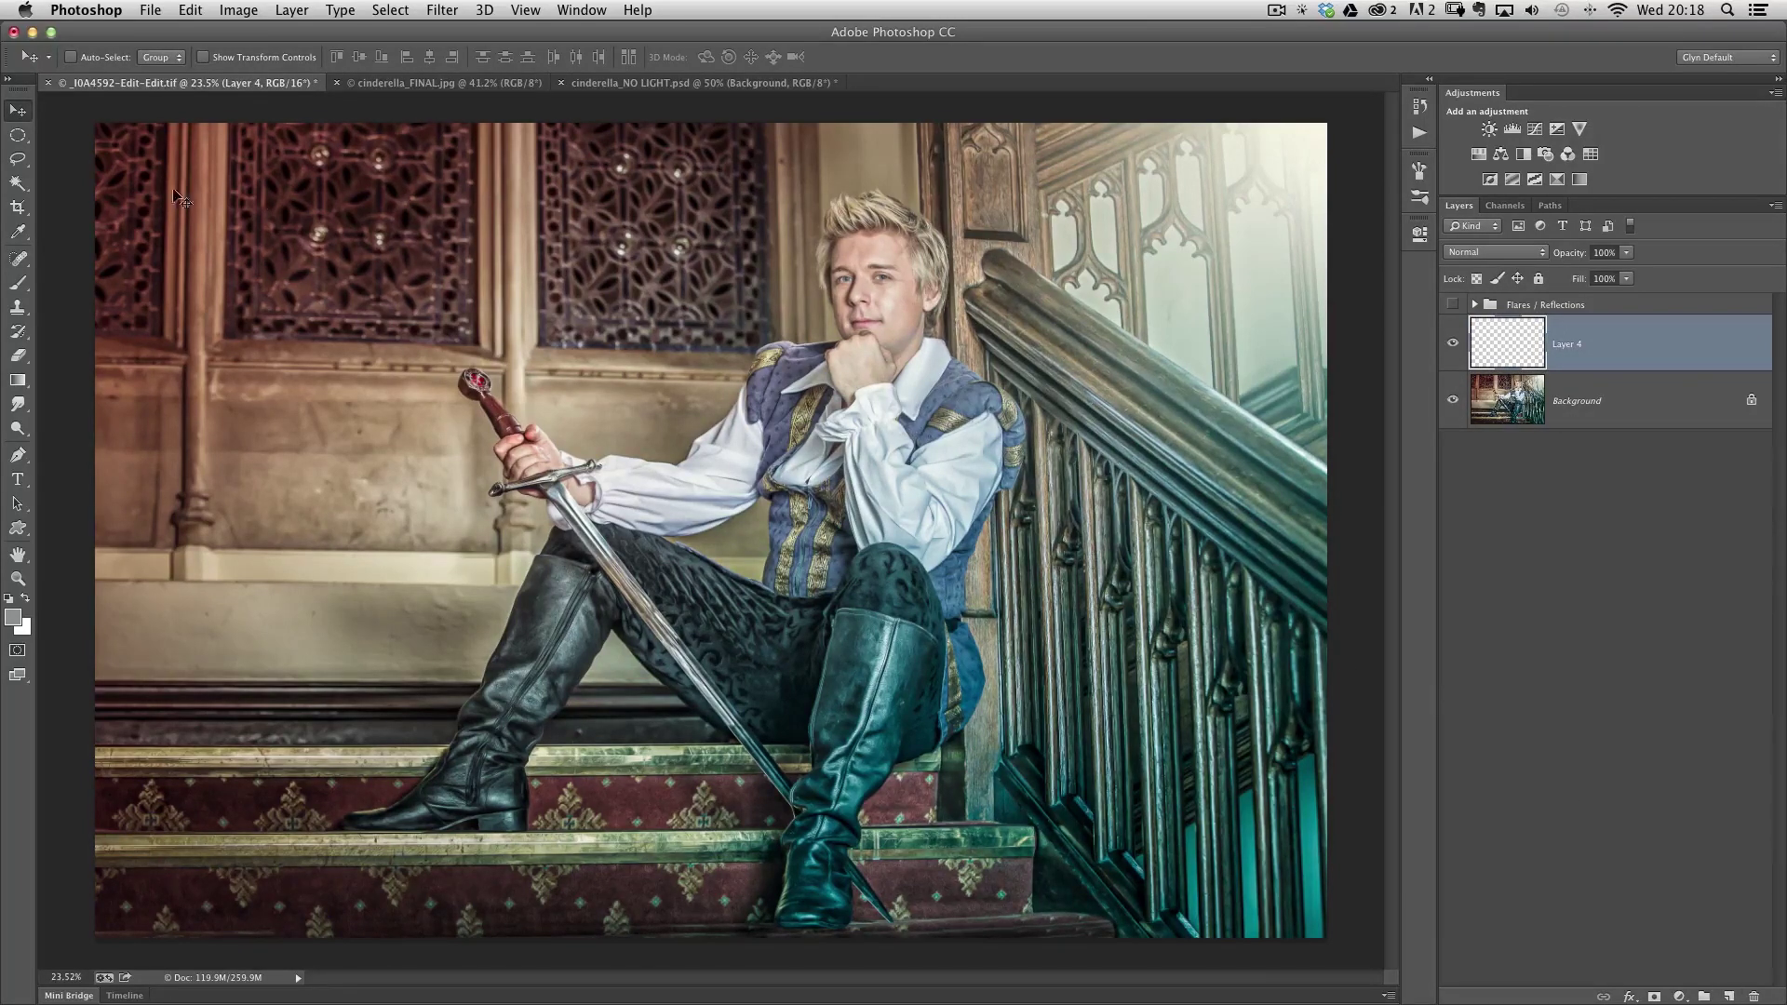
# - Draw a large circular selection over the seated figure with the Elliptical Marquee and fill it with 50% gray
pyautogui.click(18, 135)
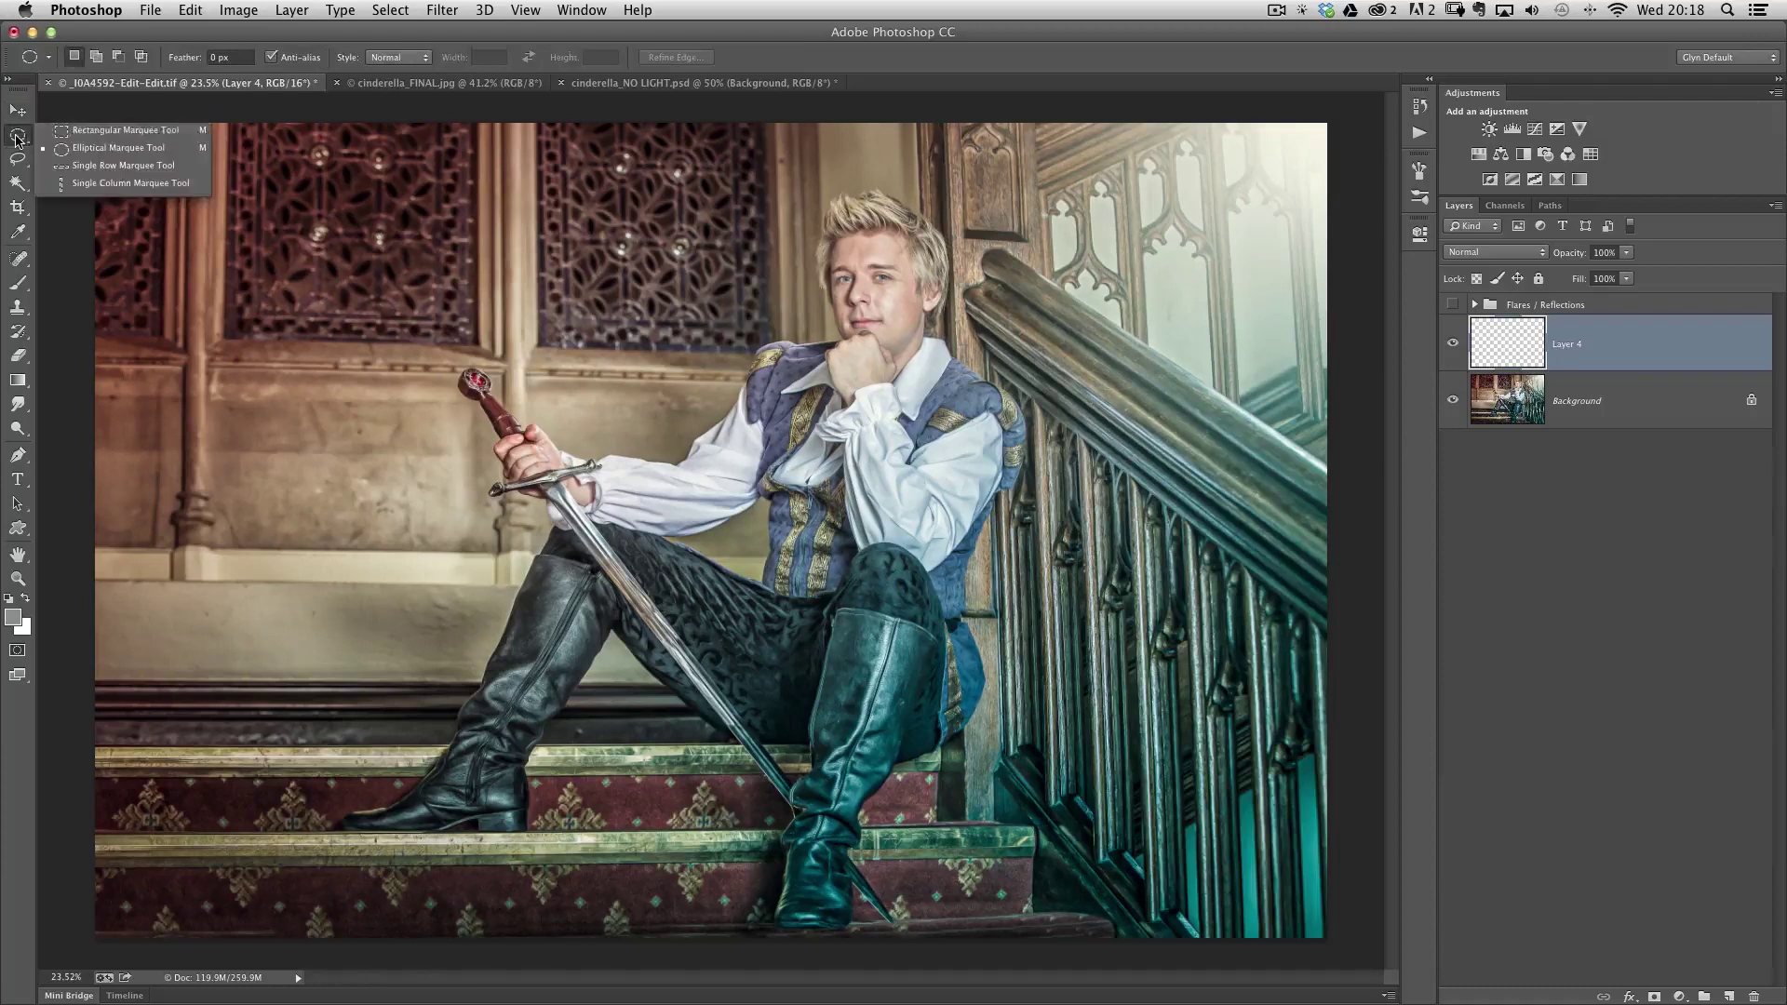
pyautogui.click(91, 149)
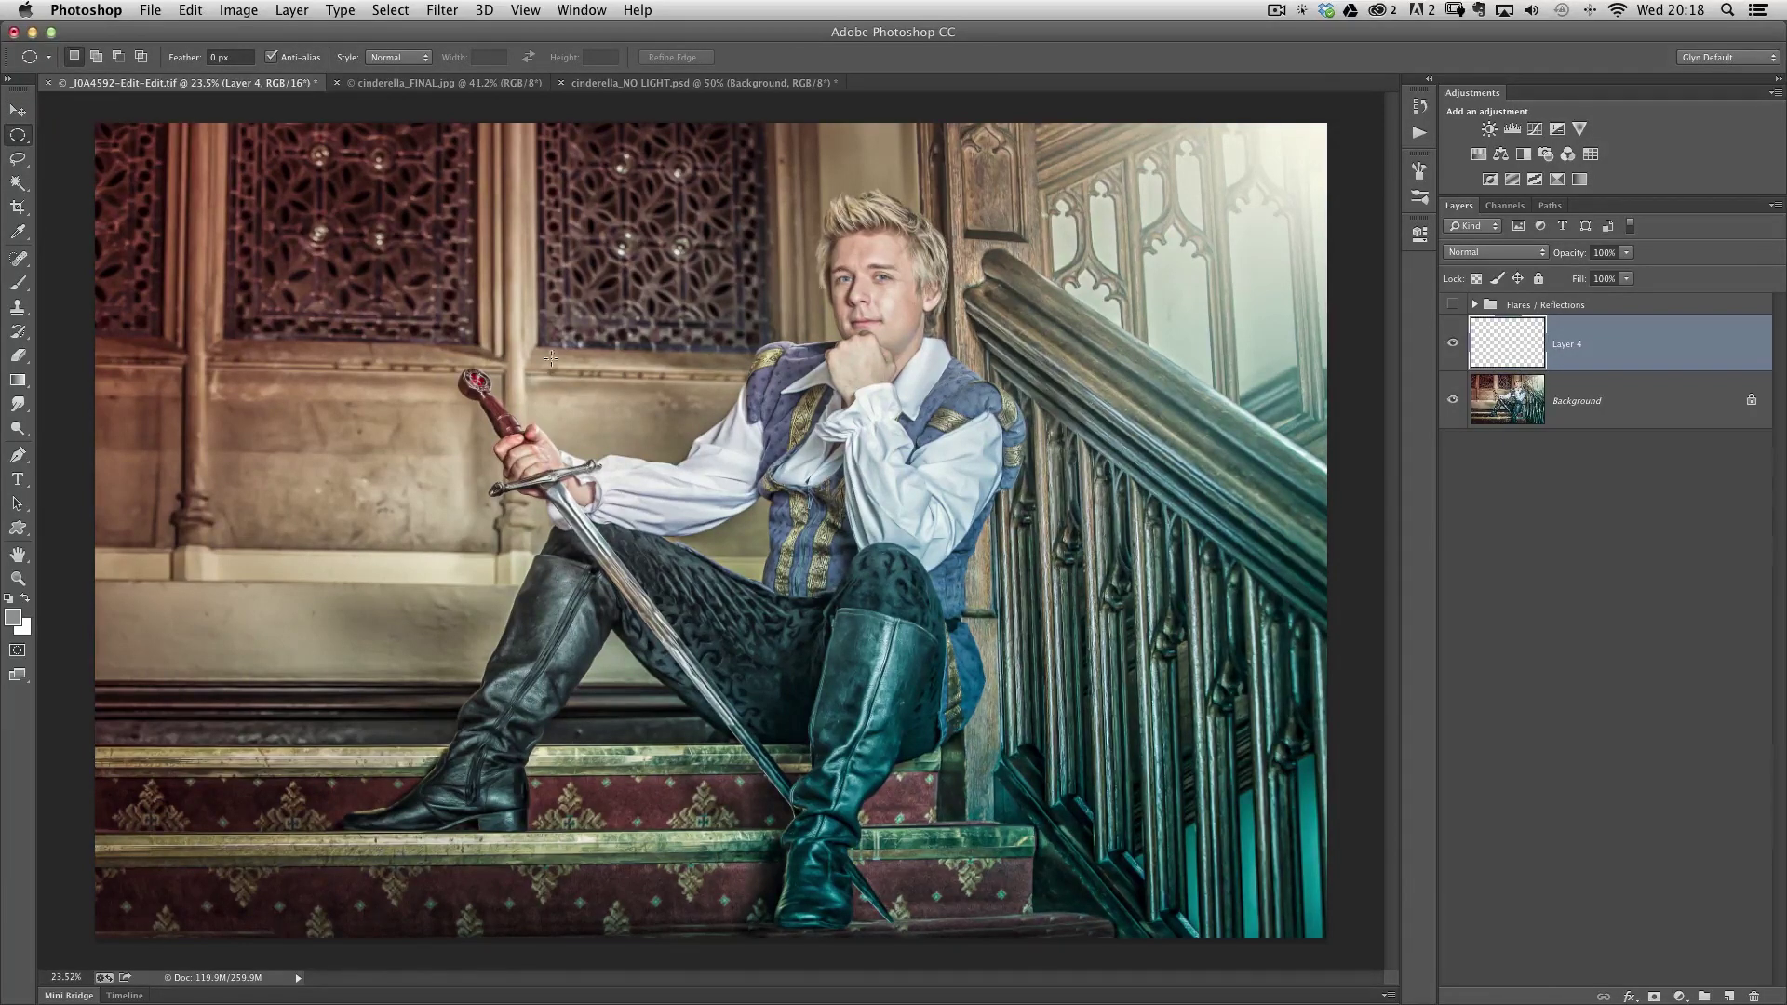
pyautogui.moveTo(491, 277); pyautogui.dragTo(1019, 763)
pyautogui.click(190, 11)
pyautogui.click(215, 291)
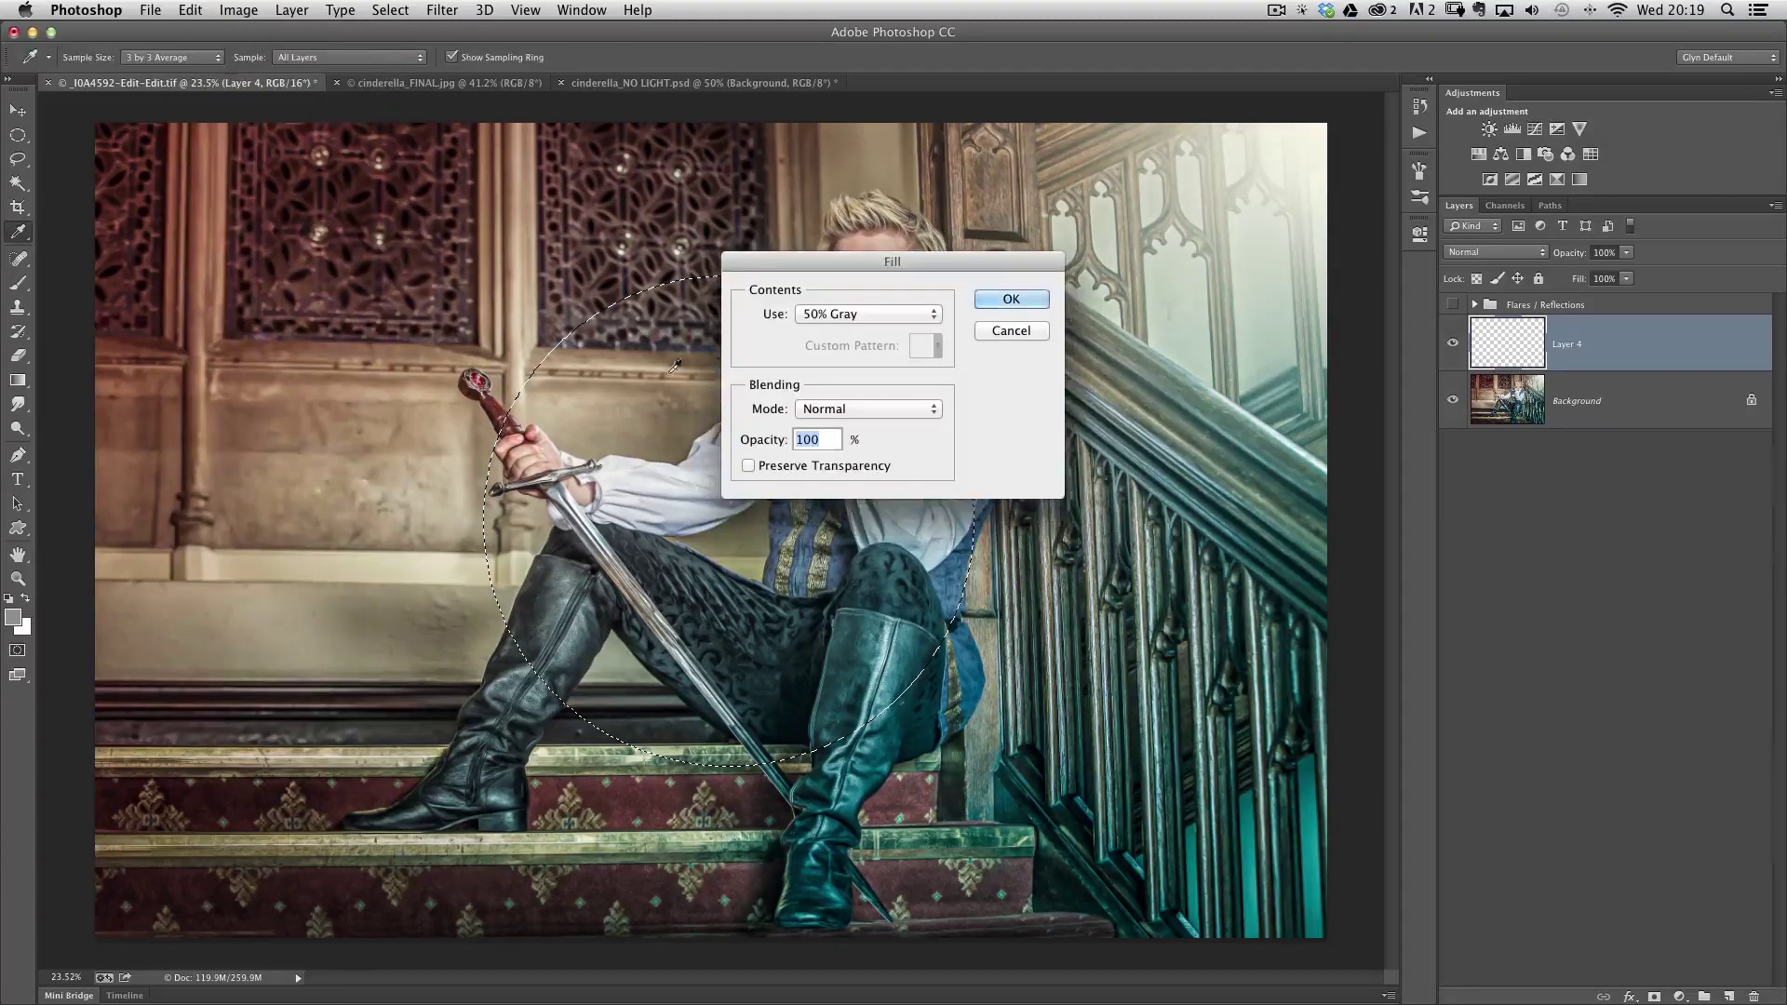
pyautogui.click(1009, 298)
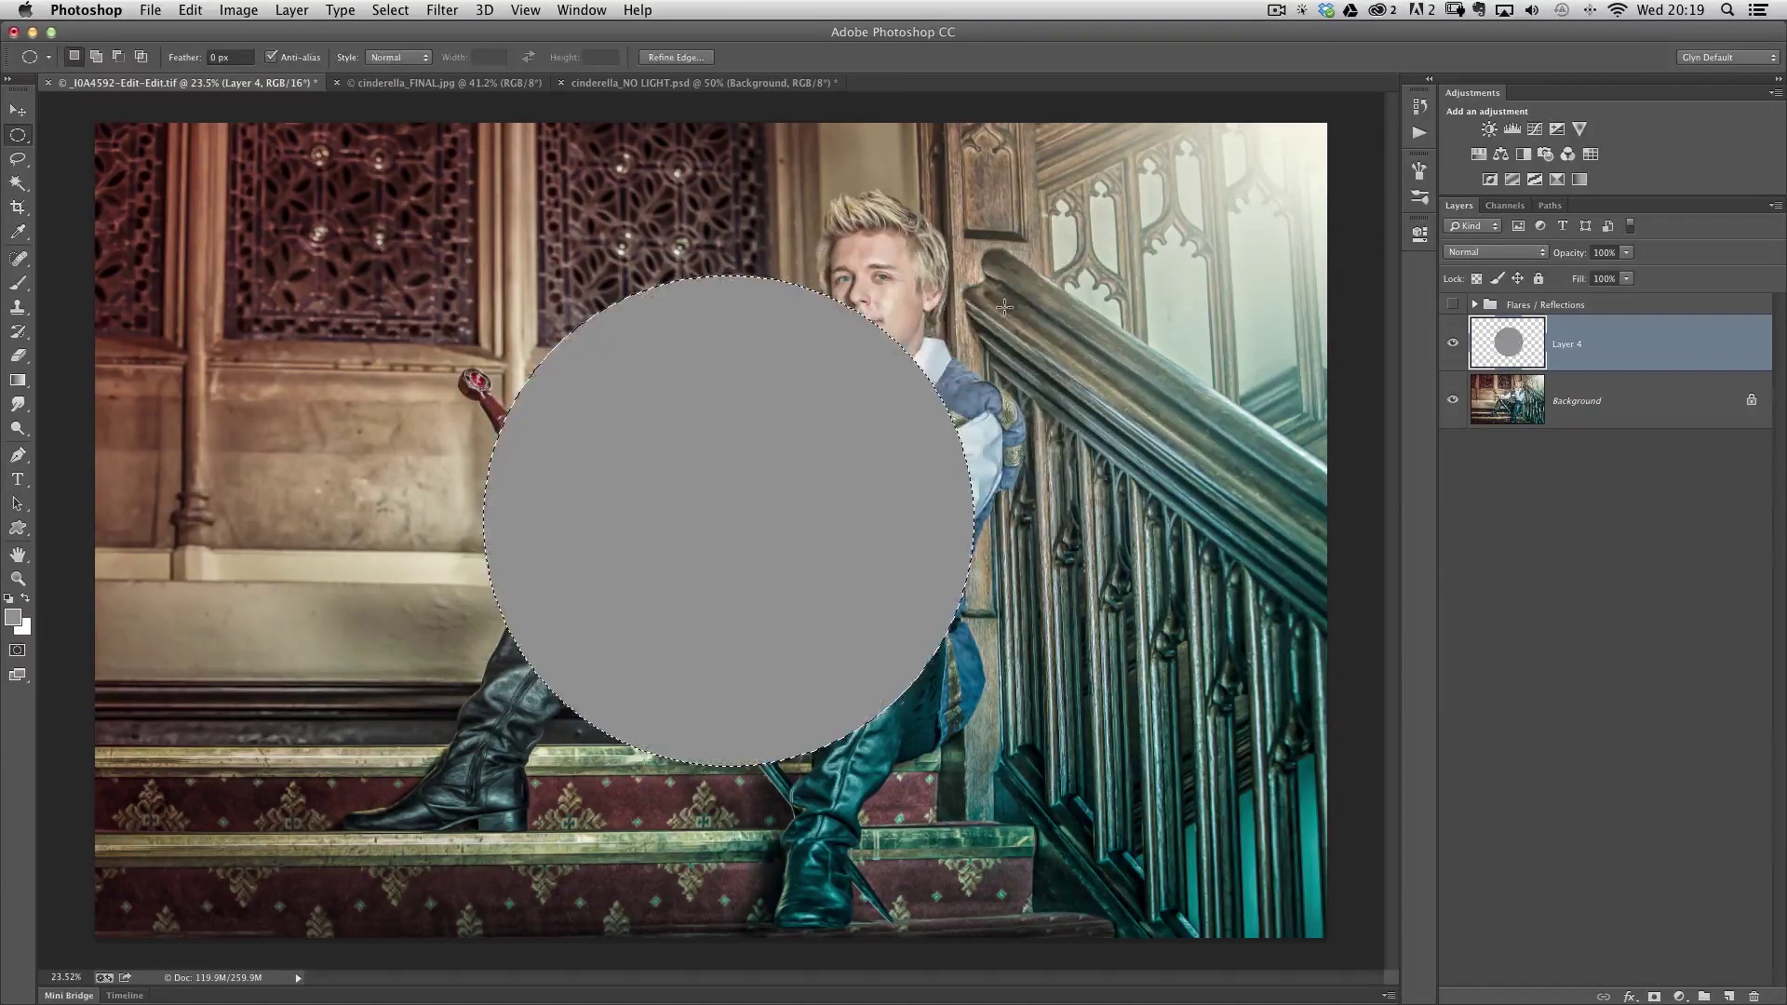
# - Render a 105mm Prime lens flare centered in the gray circle at 100% brightness
pyautogui.click(440, 11)
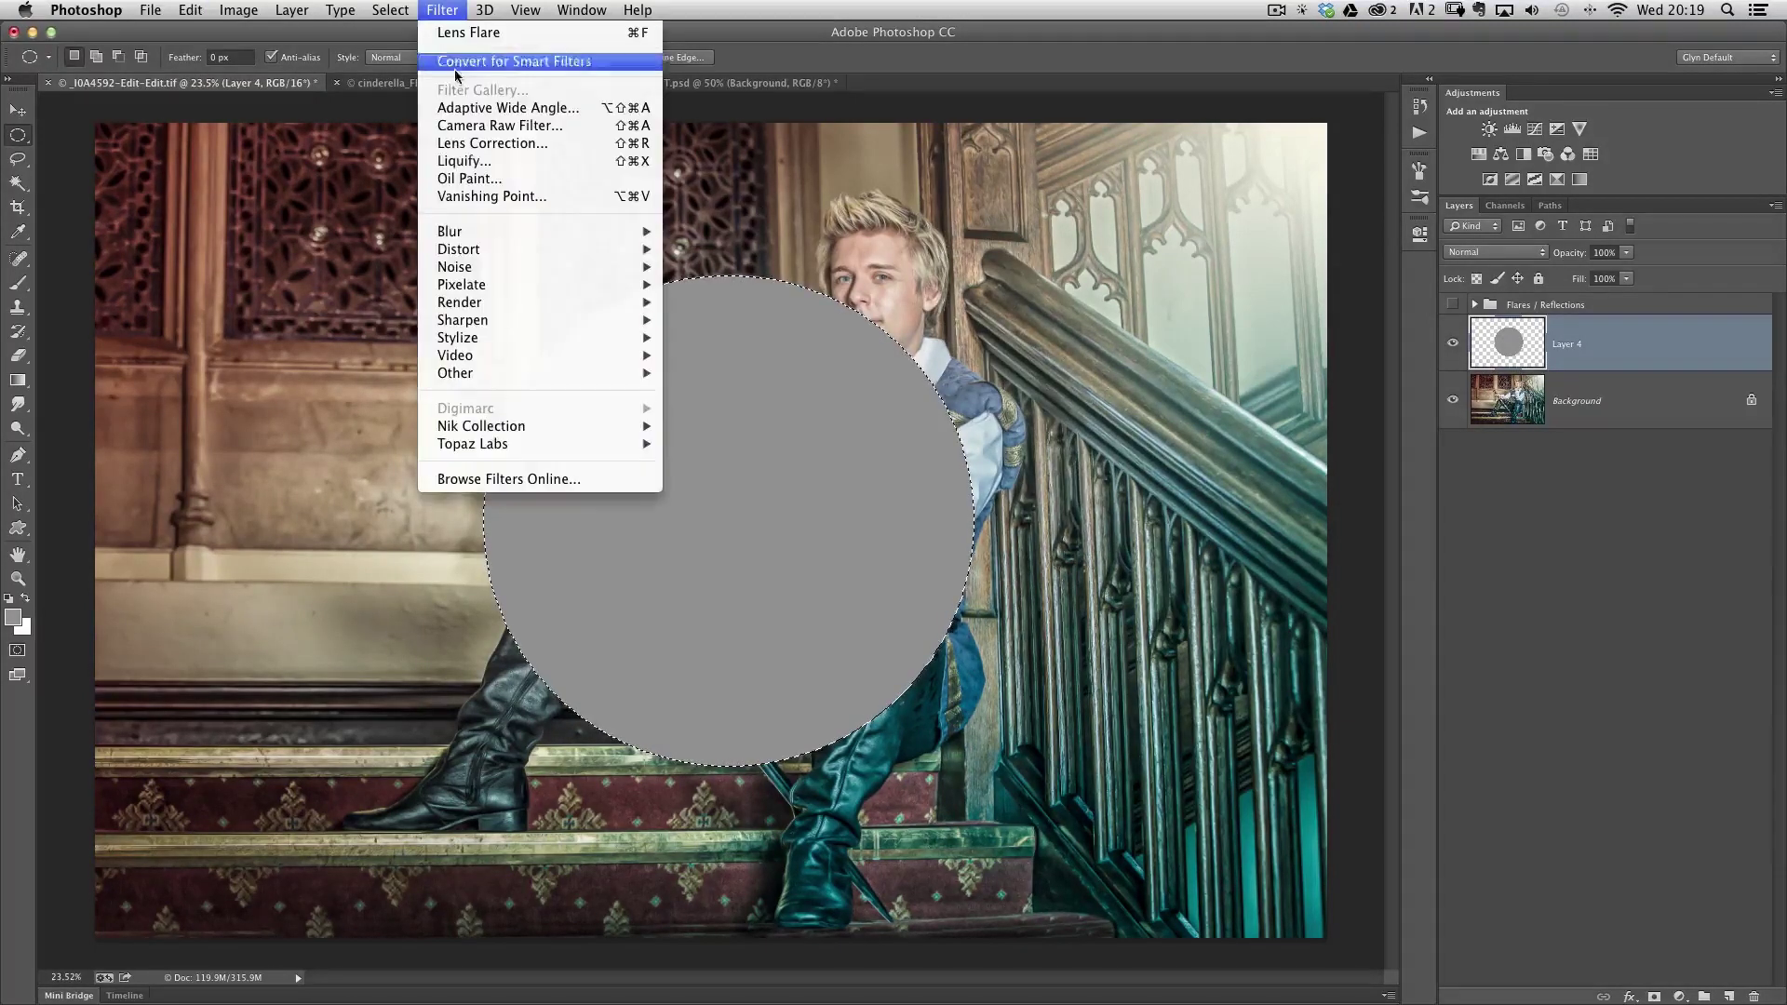
pyautogui.moveTo(465, 305)
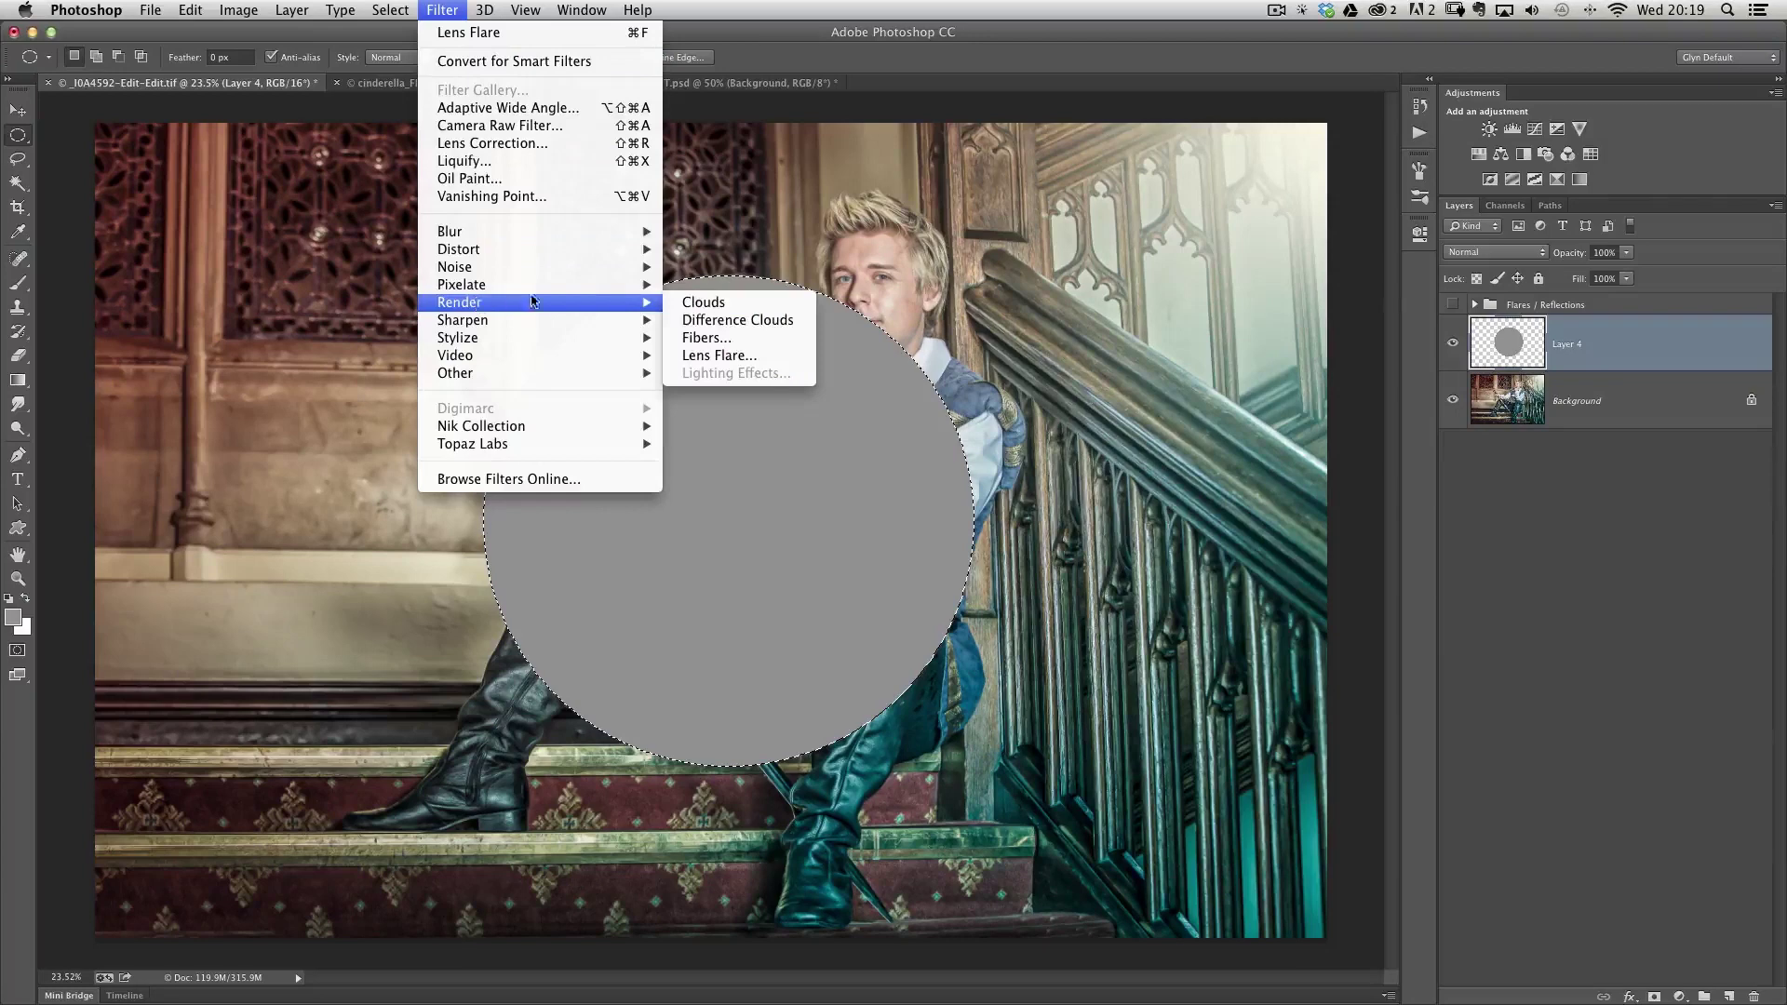
pyautogui.click(712, 356)
pyautogui.moveTo(1035, 276); pyautogui.dragTo(1091, 248)
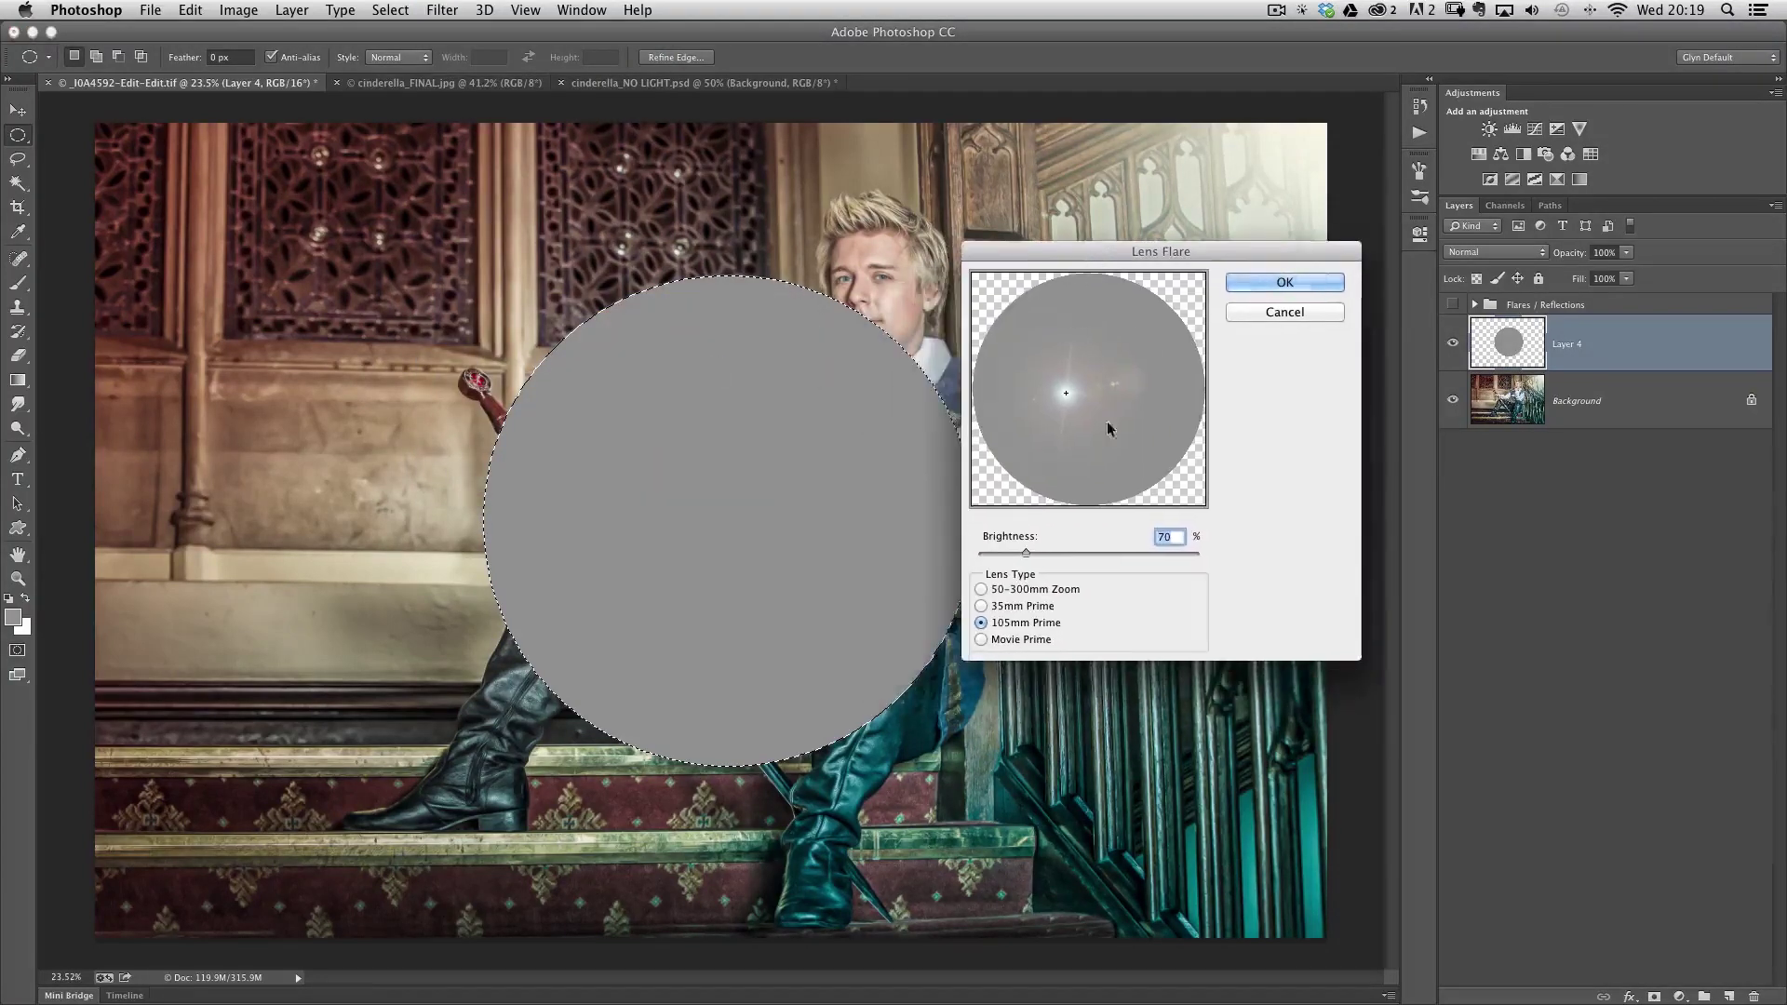
pyautogui.moveTo(1063, 392); pyautogui.dragTo(1055, 358)
pyautogui.press('alt')
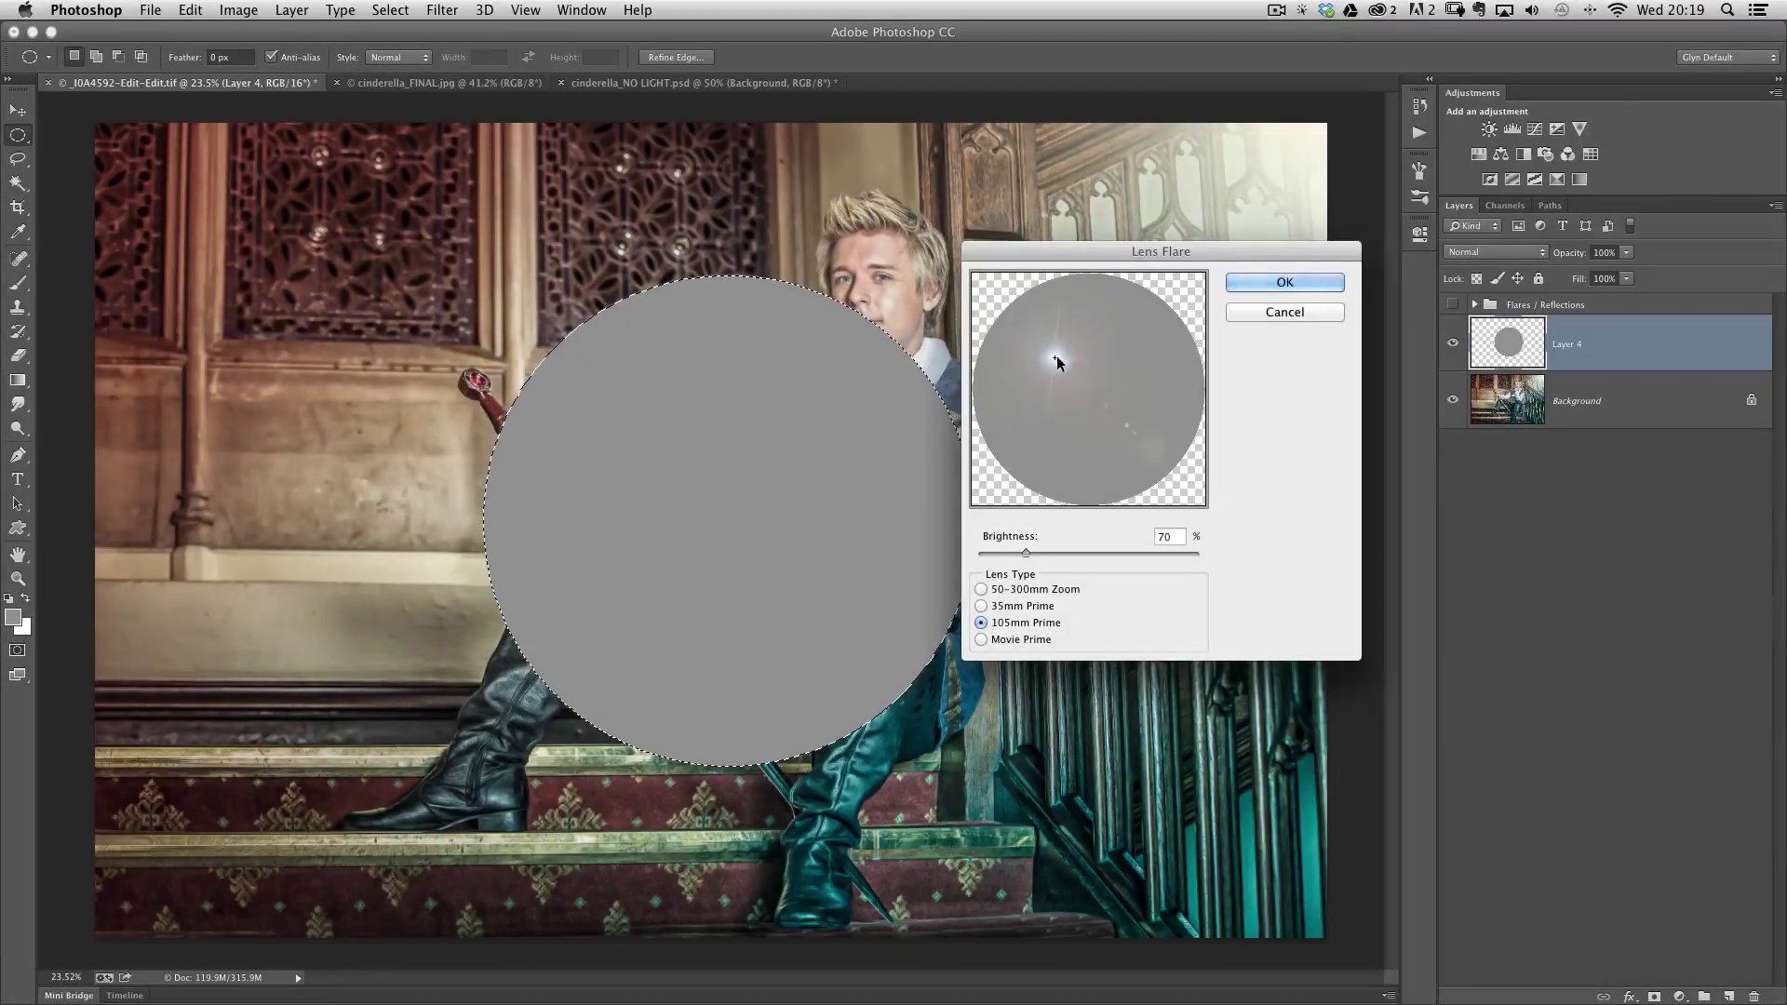
pyautogui.moveTo(1054, 354); pyautogui.dragTo(1087, 388)
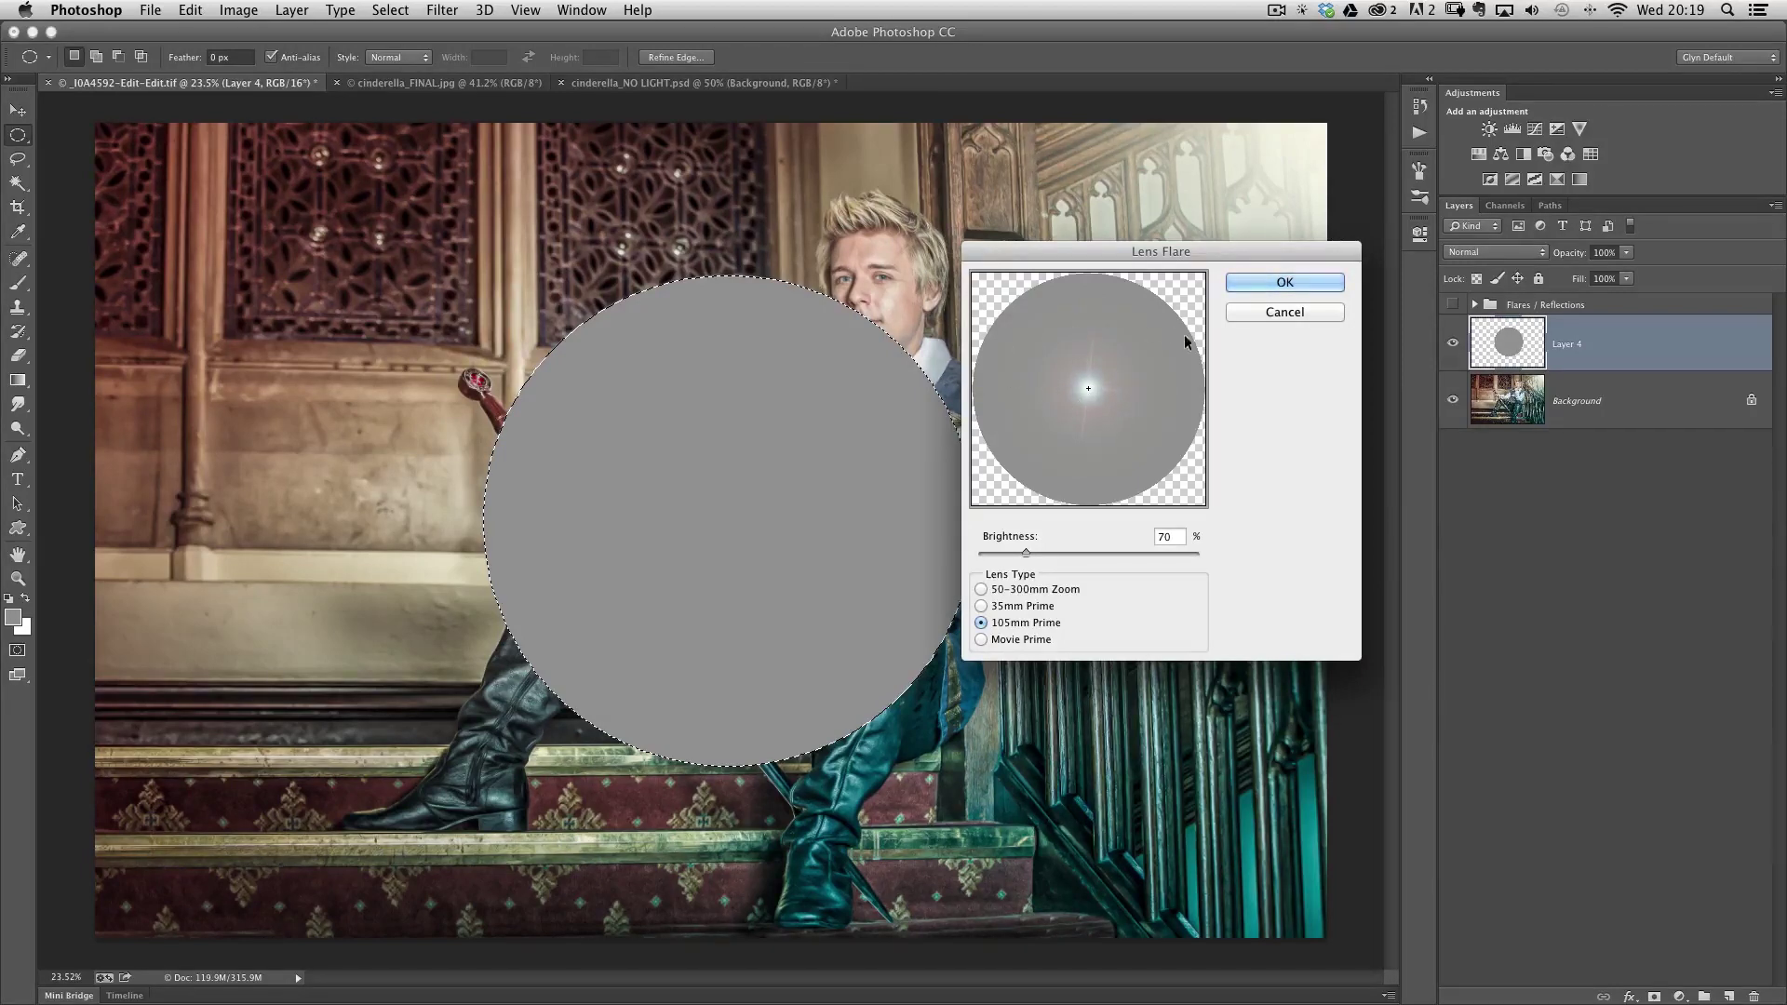
pyautogui.moveTo(1031, 550); pyautogui.dragTo(1053, 556)
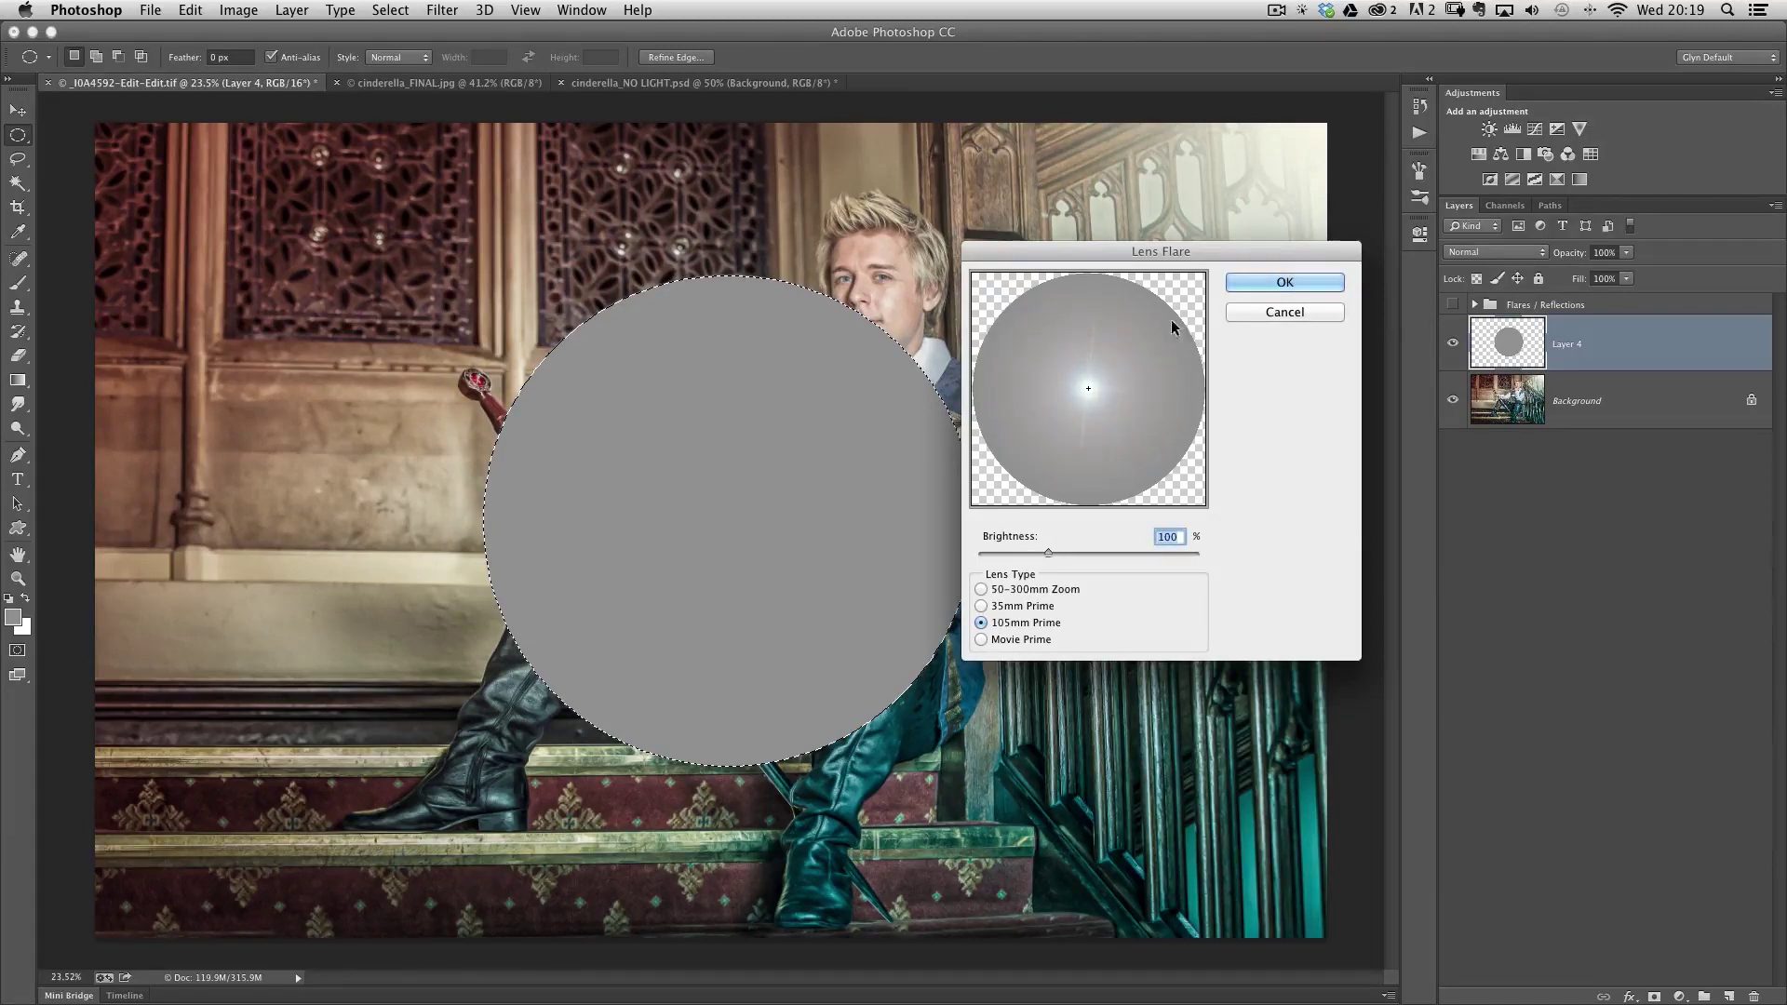
pyautogui.click(1282, 282)
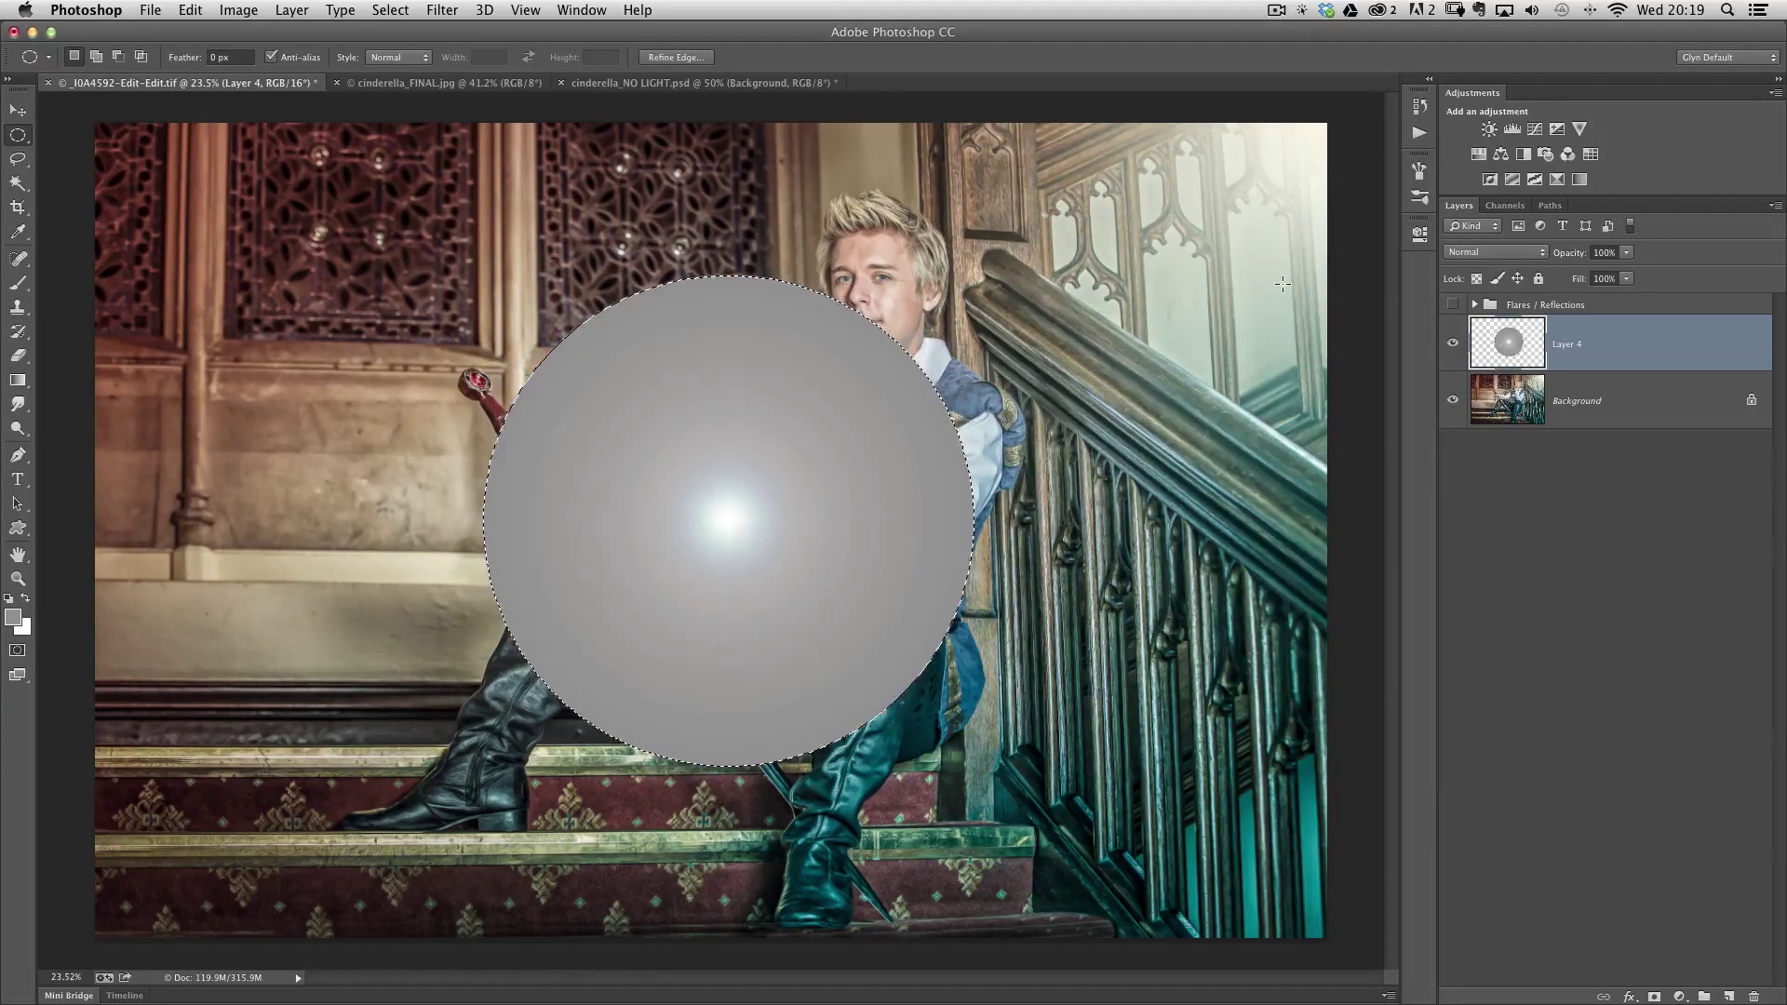
# - Deselect the gray circle and set its layer's blend mode to Hard Light
pyautogui.click(390, 9)
pyautogui.click(409, 45)
pyautogui.click(1467, 257)
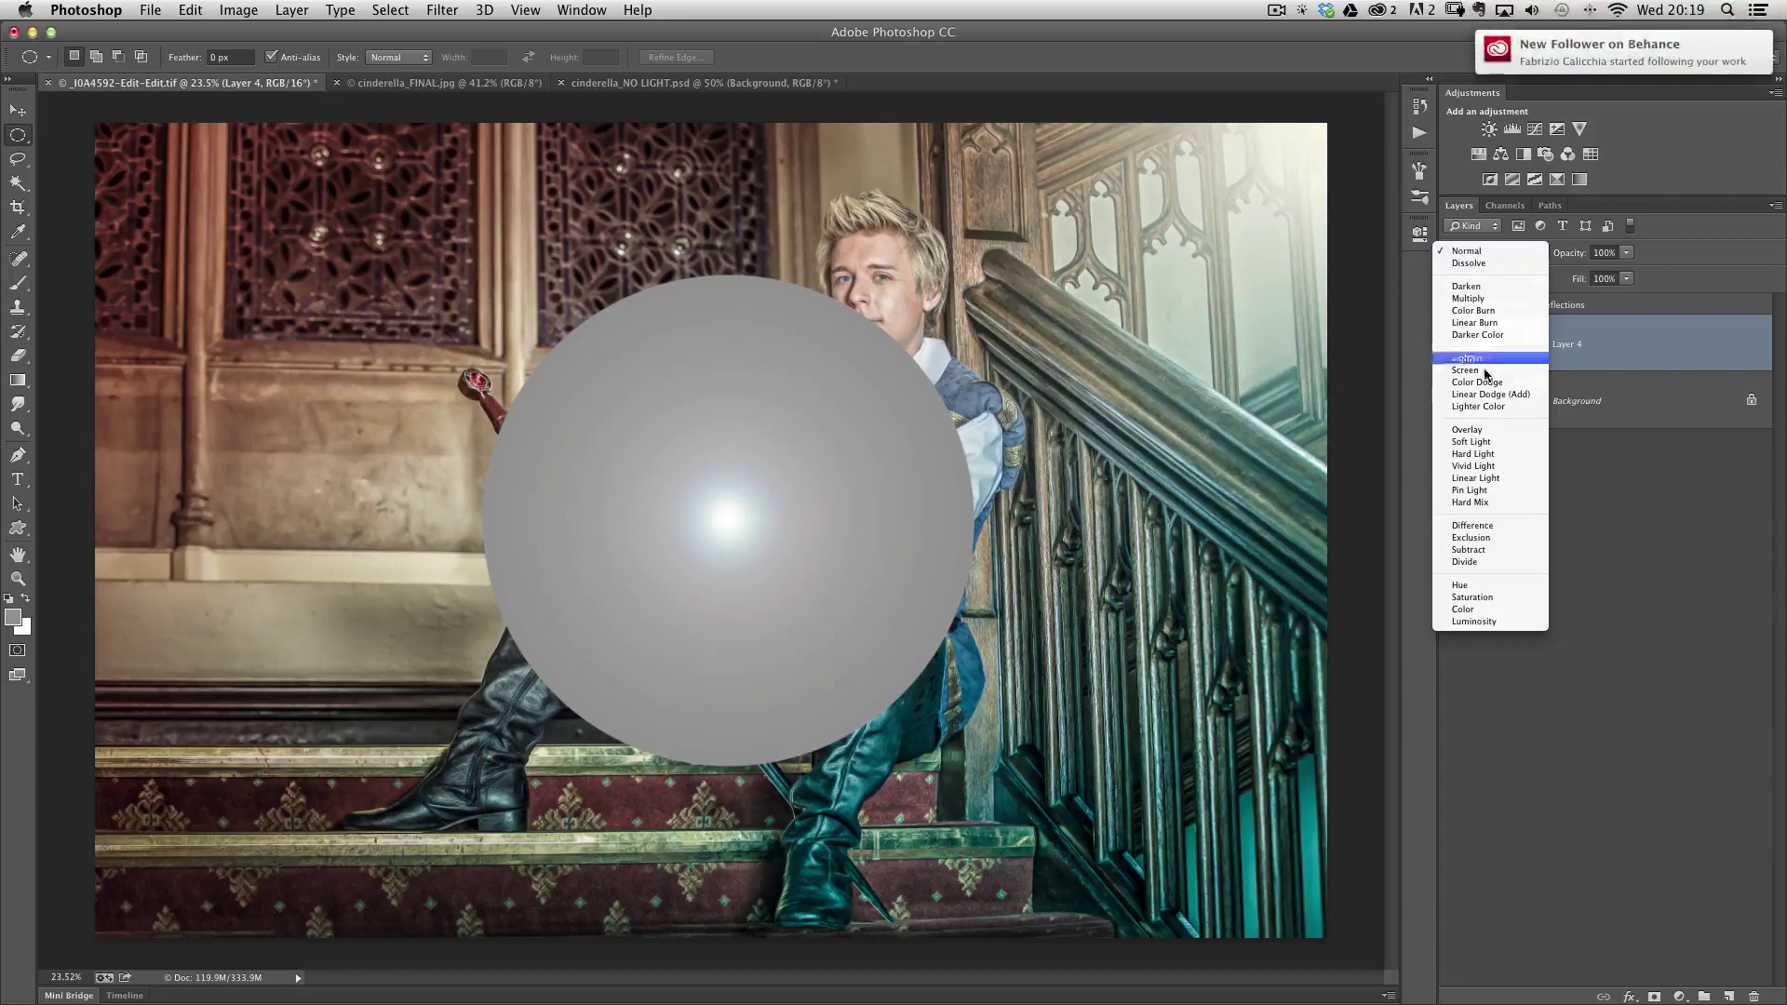
pyautogui.click(1473, 455)
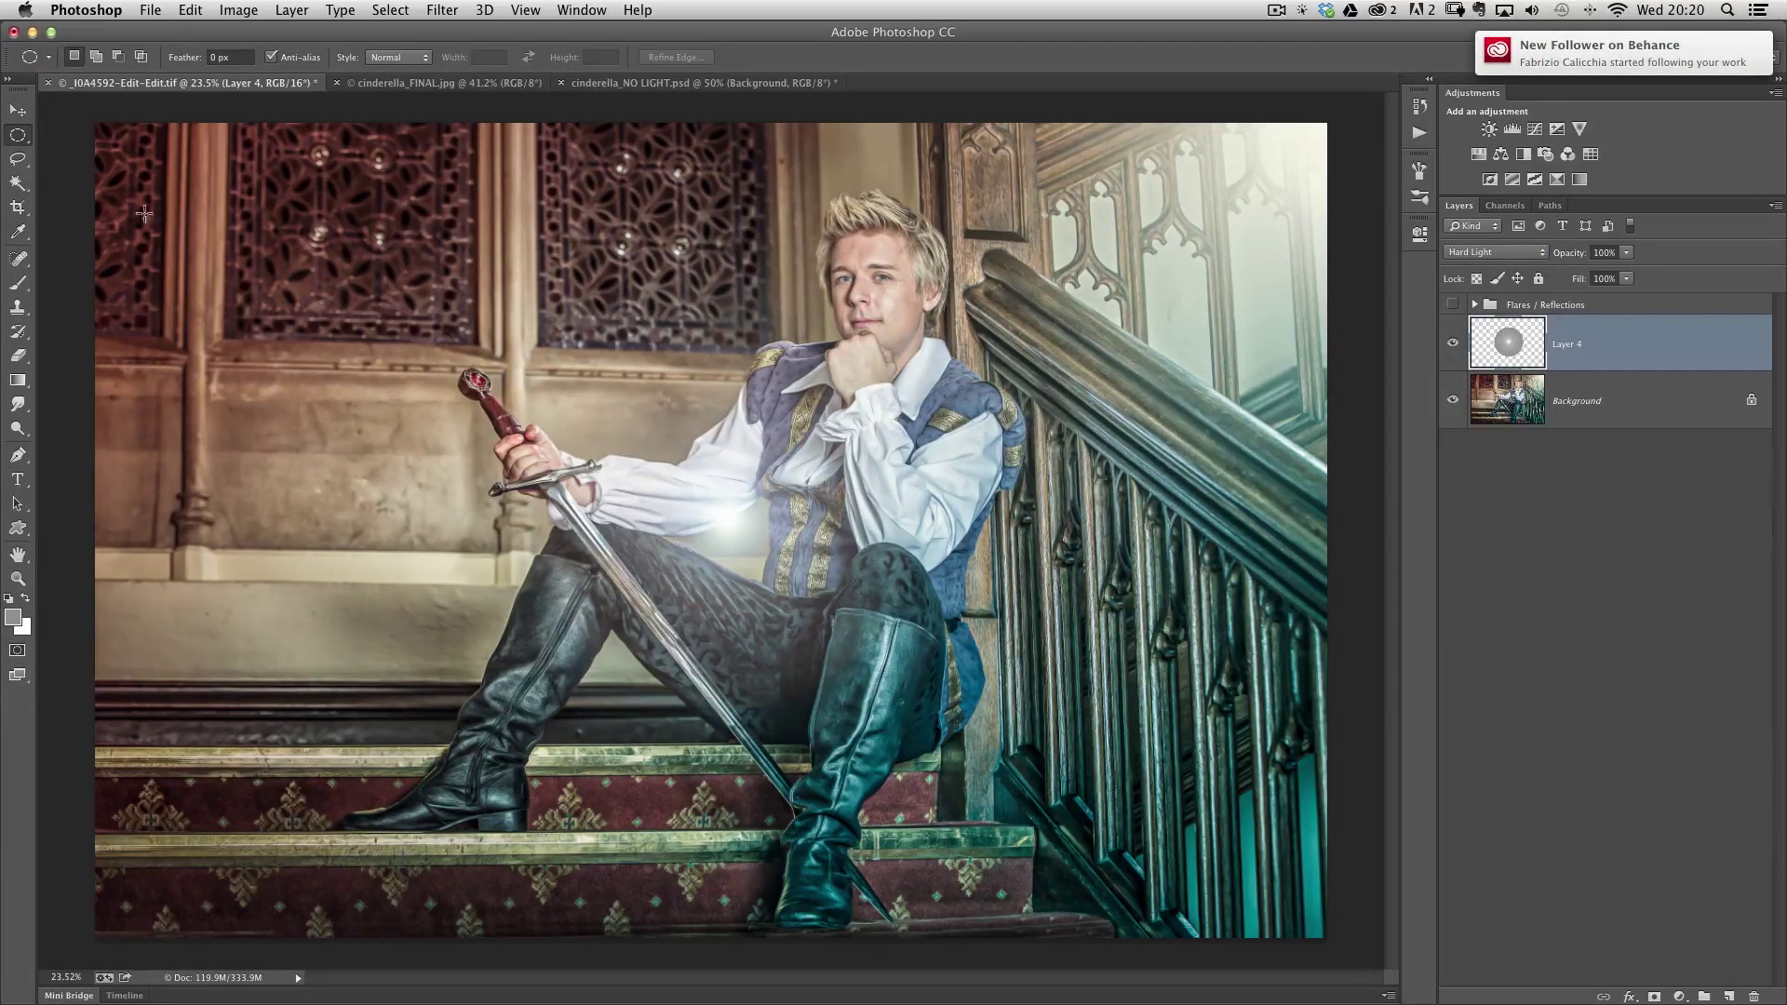
# - Scale the flare to 66% about its center and position it on the sword blade just below the guard
pyautogui.press('v')
pyautogui.moveTo(735, 528); pyautogui.dragTo(591, 523)
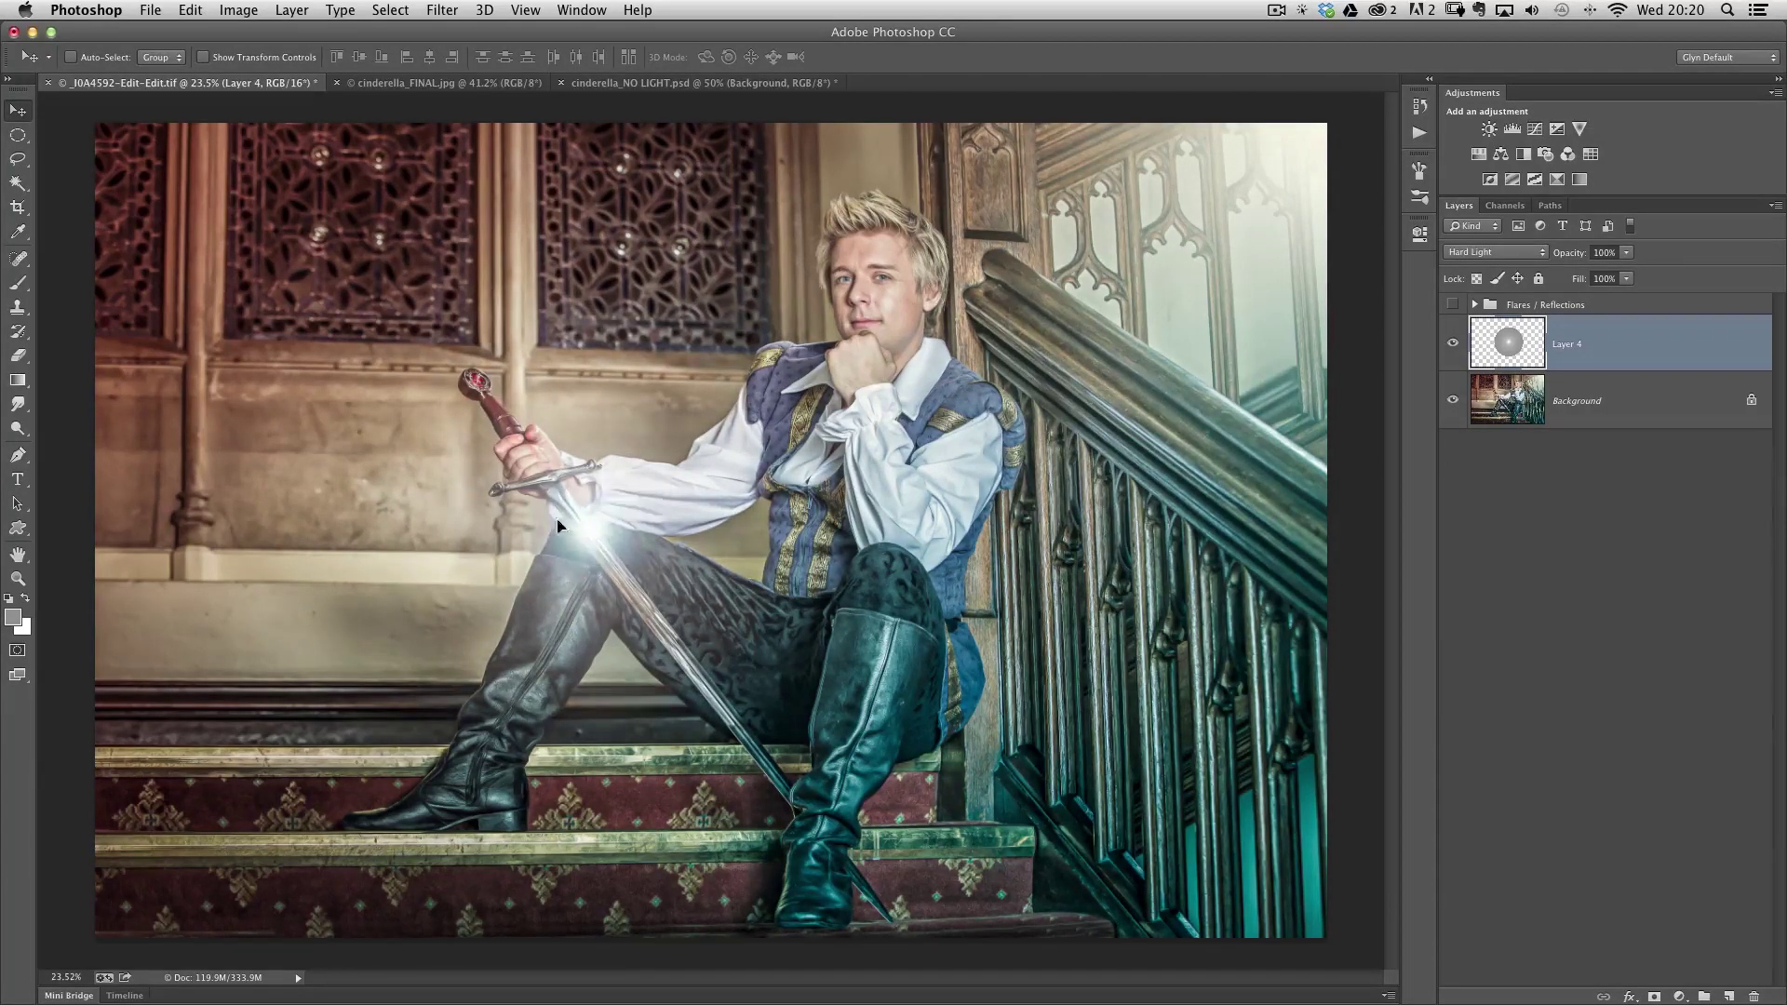
pyautogui.click(186, 13)
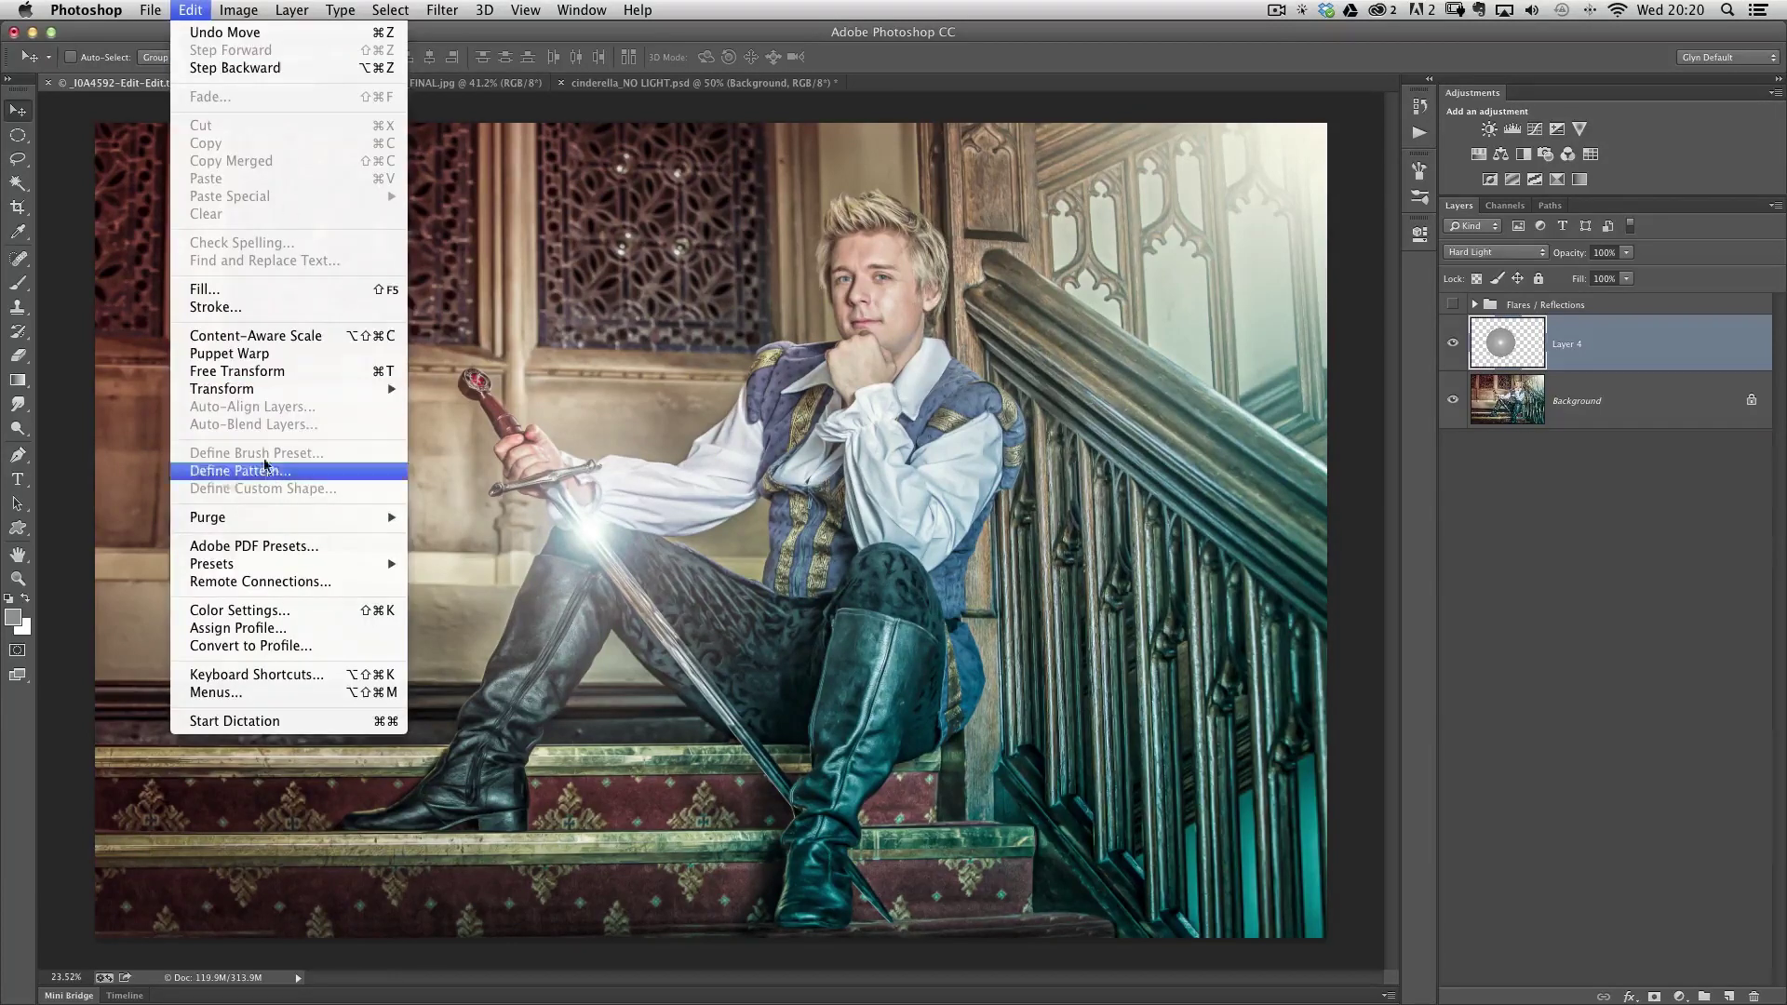
pyautogui.click(293, 389)
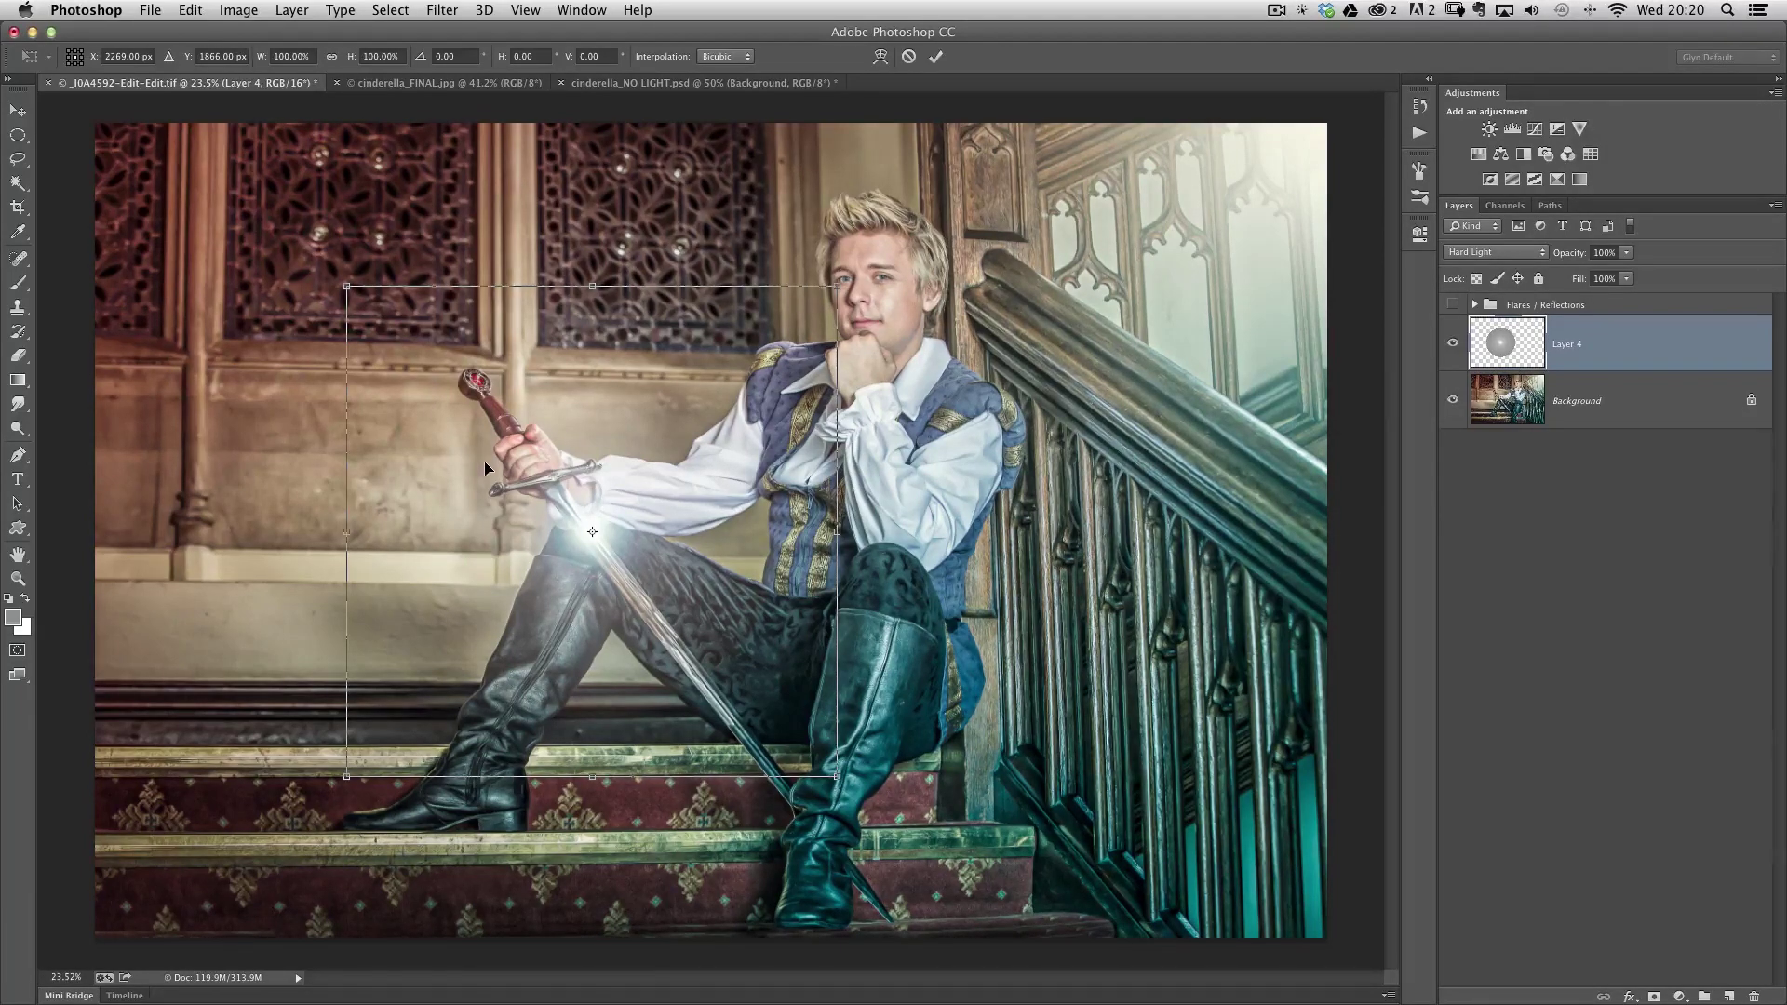
pyautogui.moveTo(341, 282); pyautogui.dragTo(430, 370)
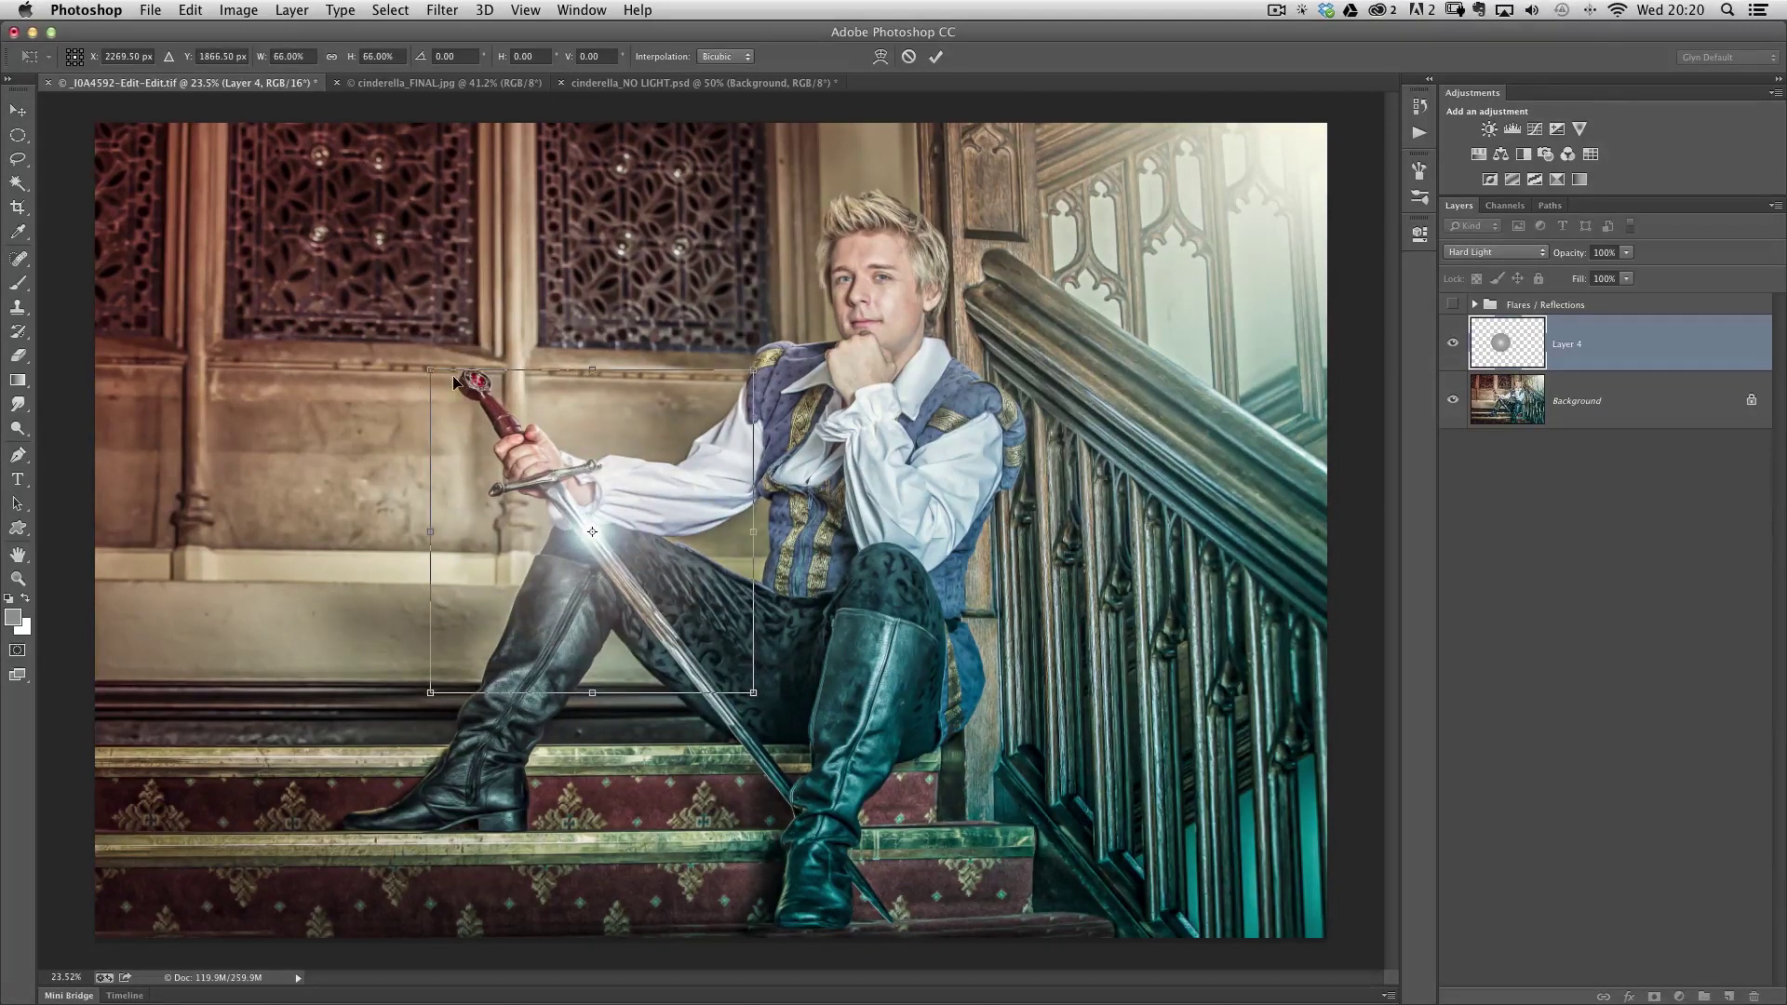
pyautogui.click(935, 57)
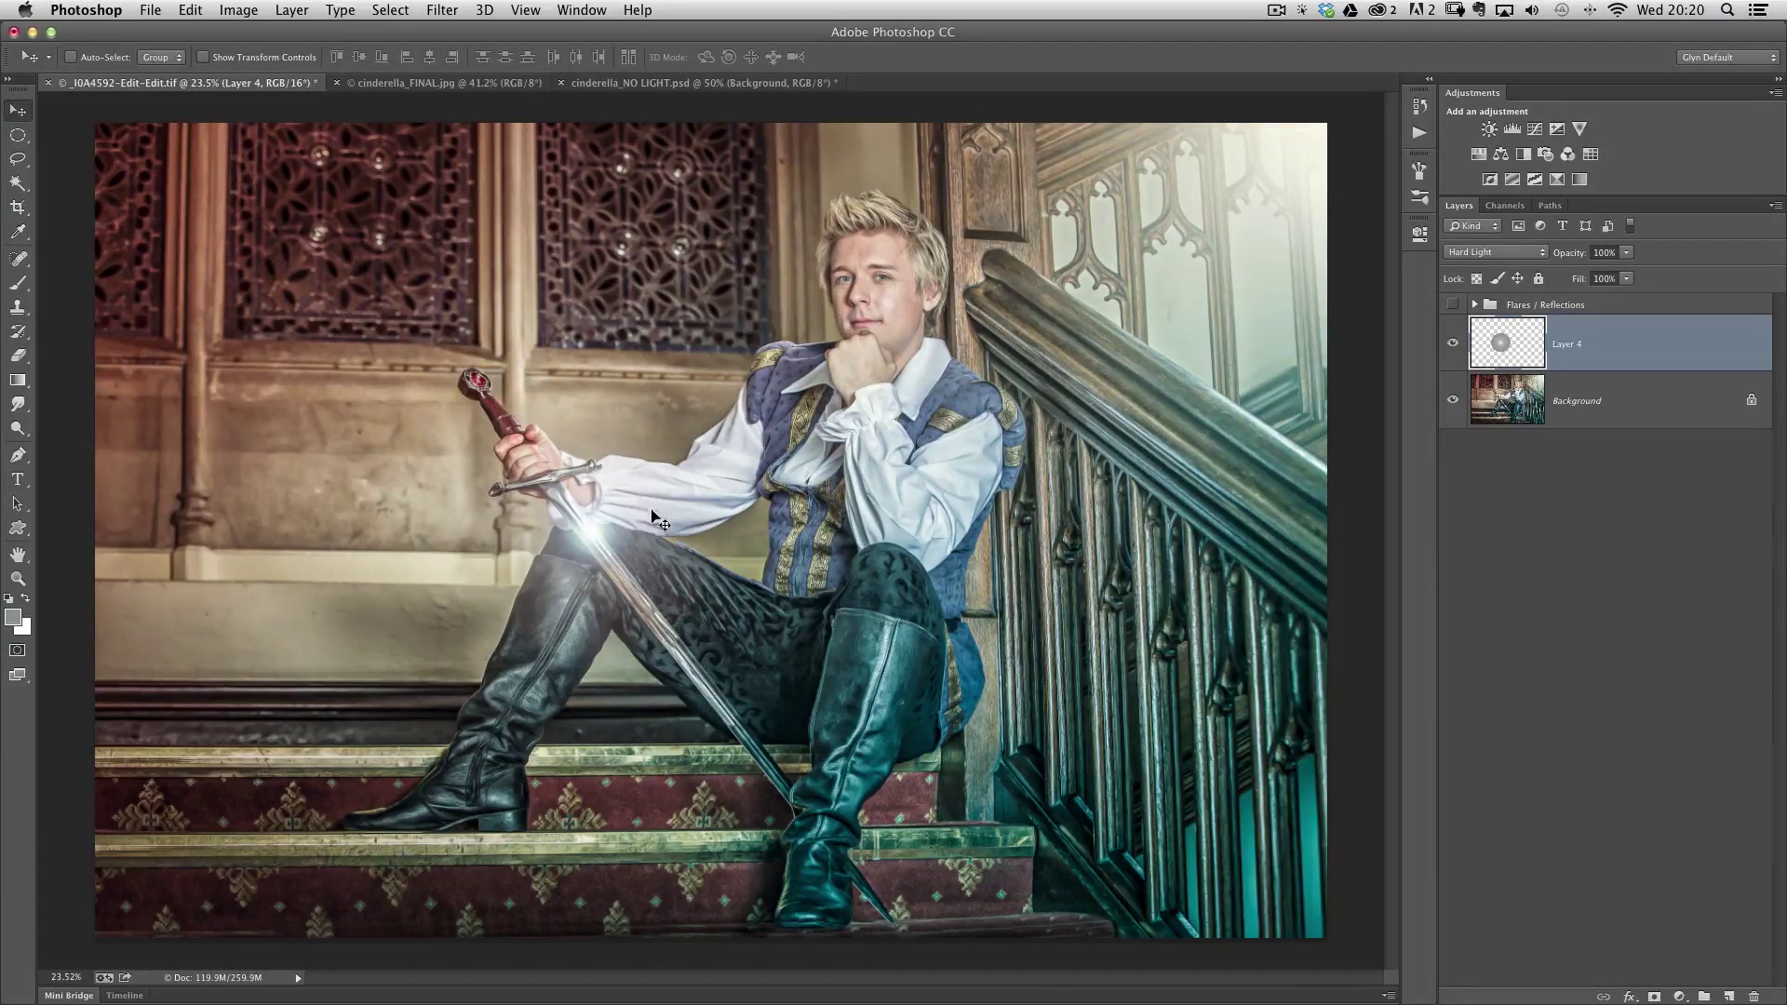
pyautogui.moveTo(595, 538)
pyautogui.mouseDown()
pyautogui.moveTo(568, 518)
pyautogui.moveTo(581, 547)
pyautogui.mouseUp()
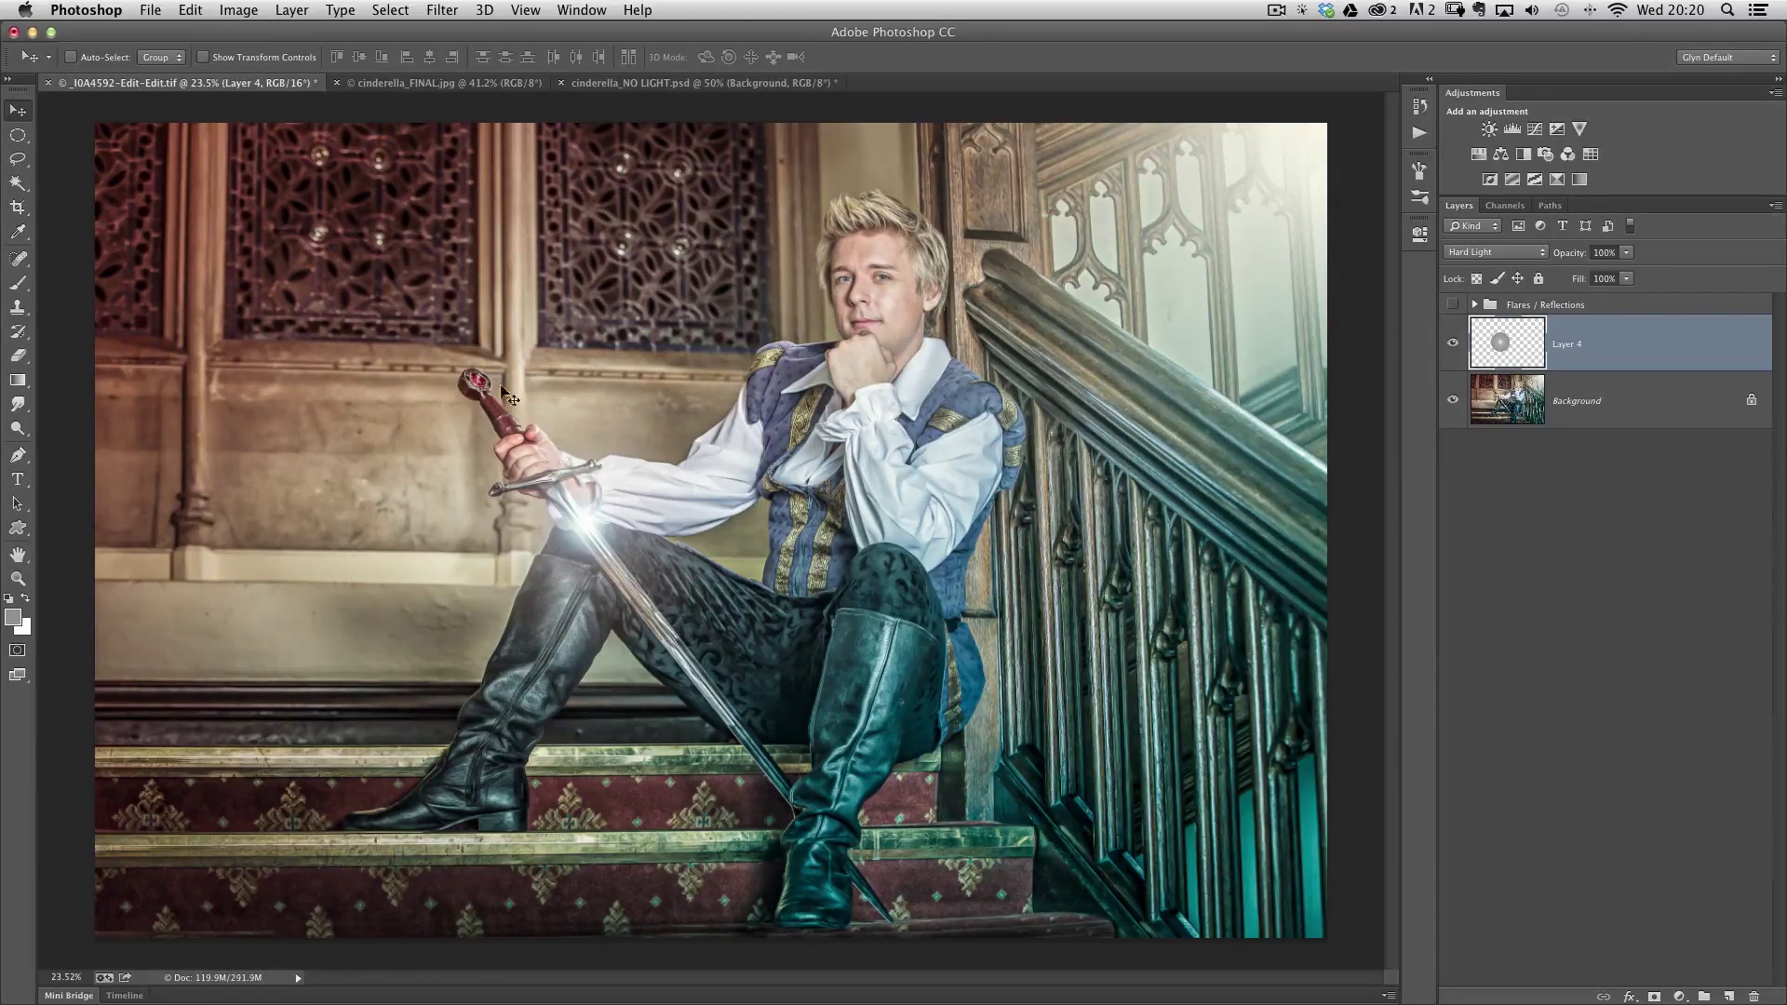
# - Compare the lamp and lighting in cinderella_FINAL.jpg with those in cinderella_NO LIGHT.psd
pyautogui.click(431, 87)
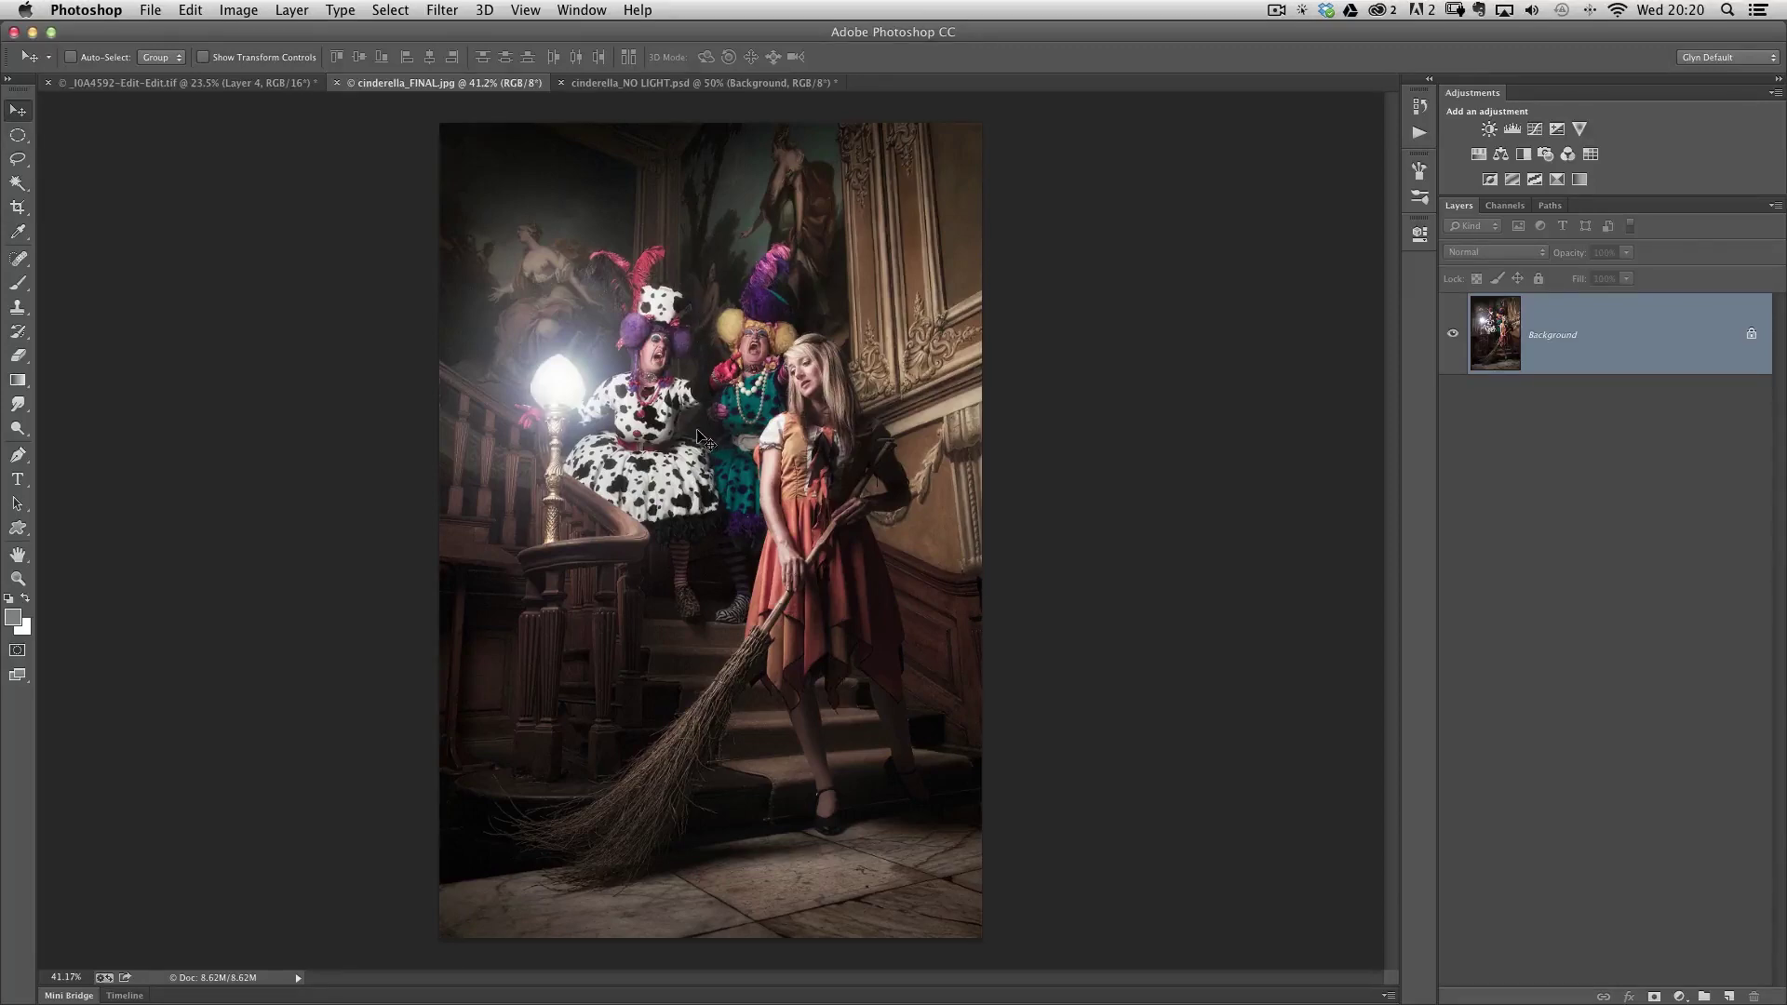
pyautogui.click(655, 83)
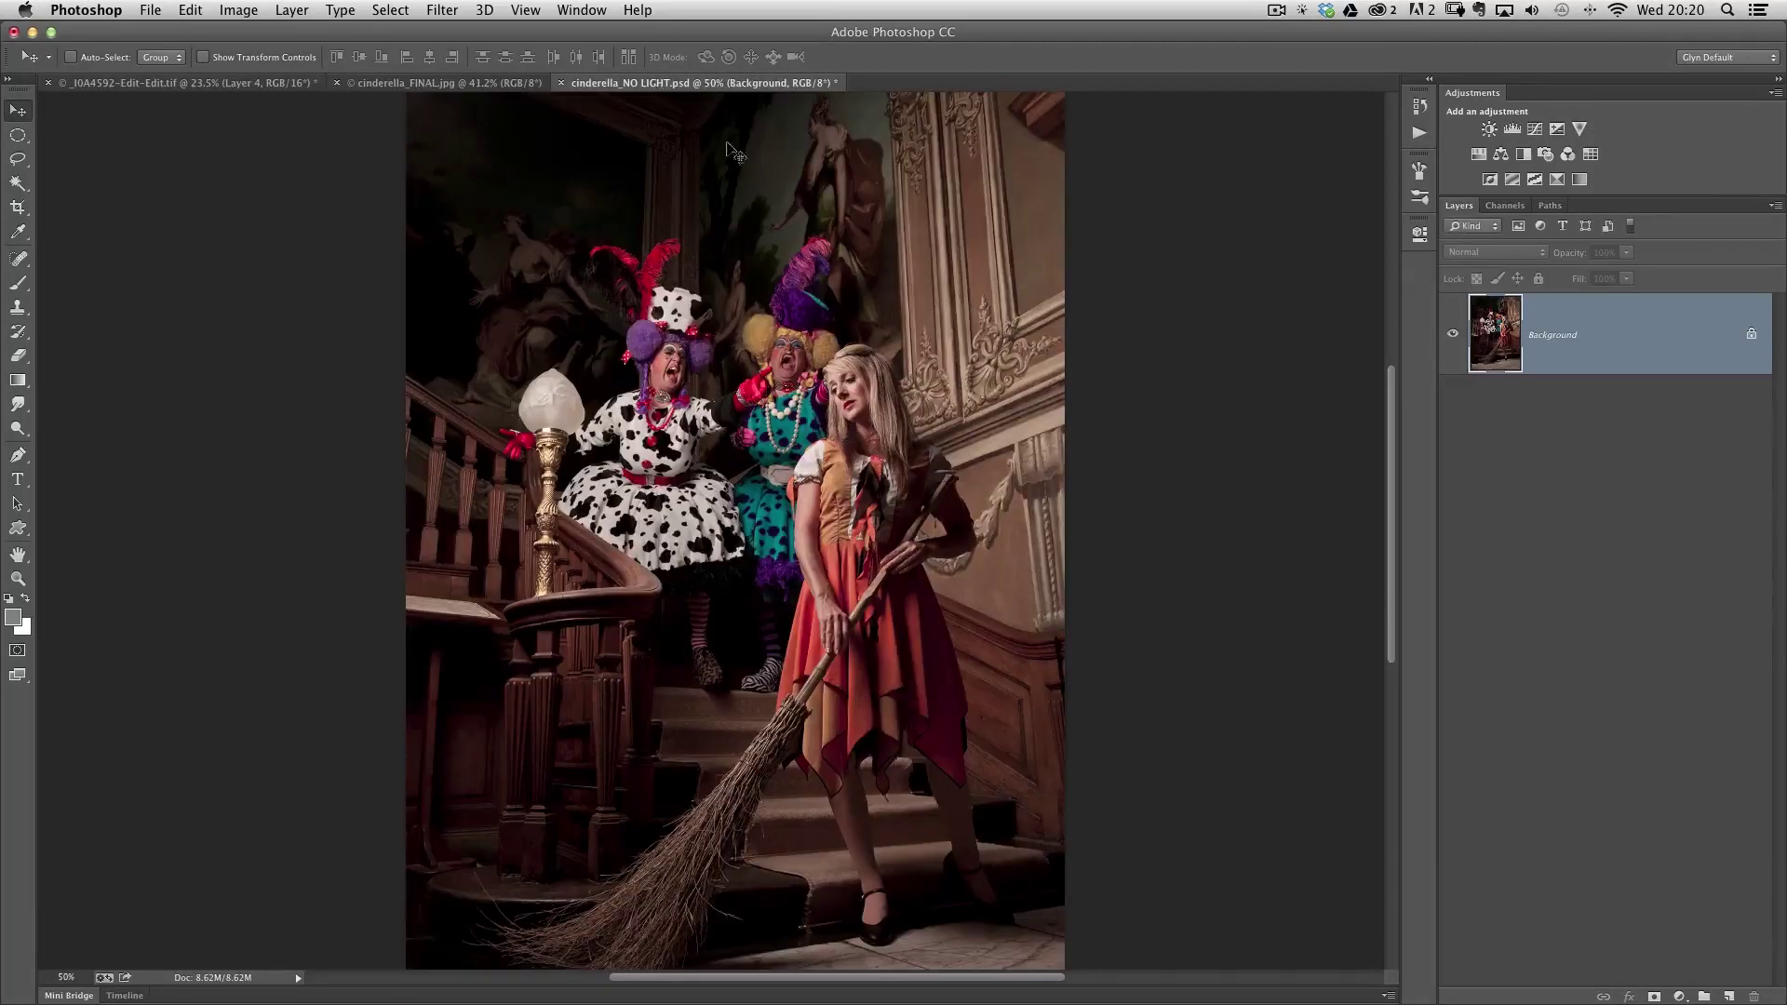
pyautogui.click(453, 83)
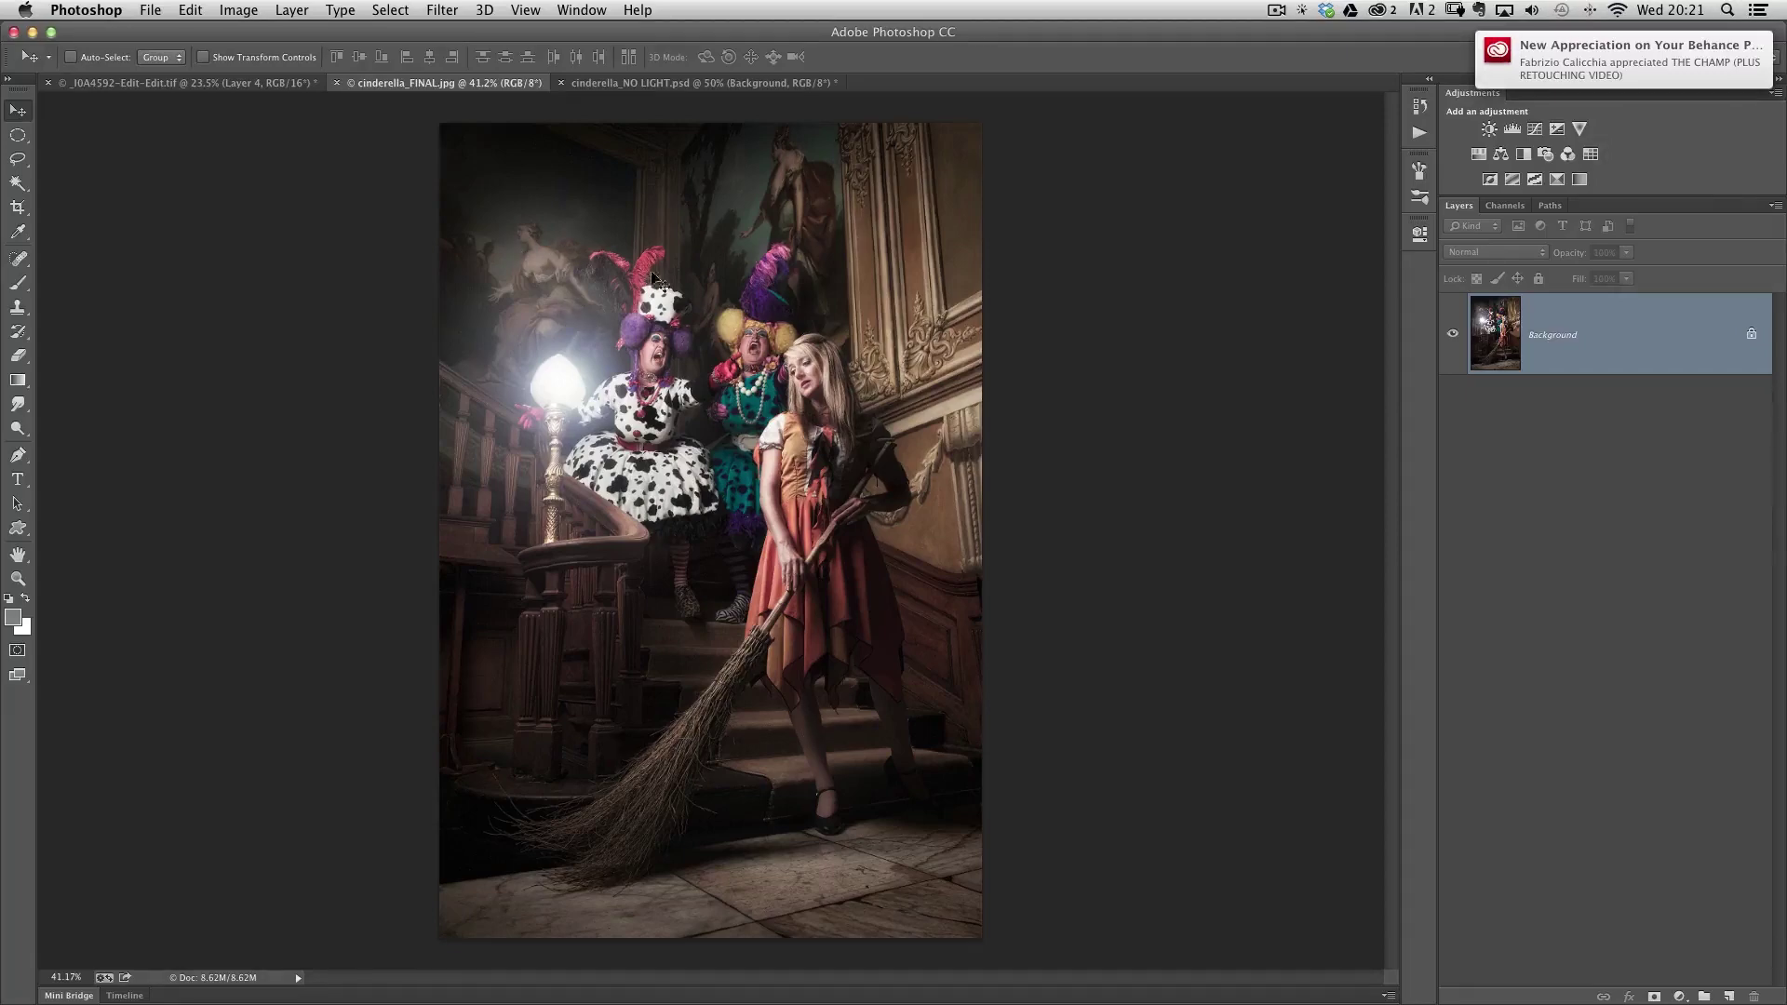
pyautogui.click(642, 83)
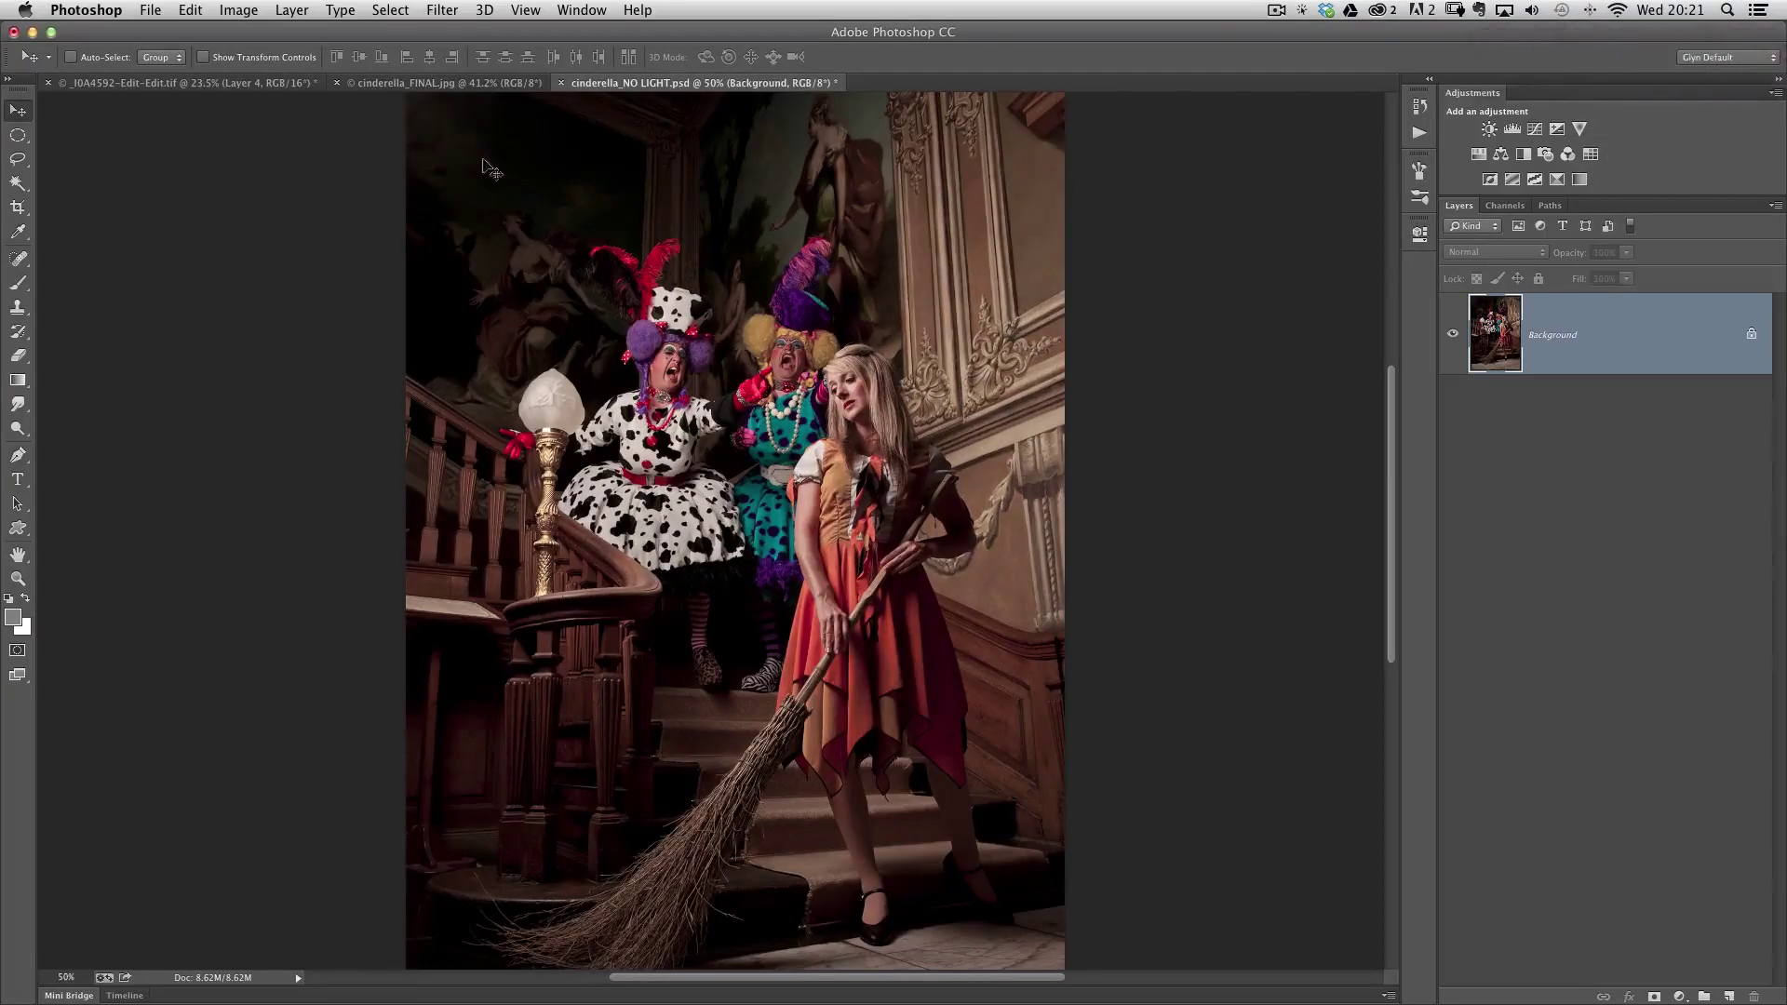
pyautogui.click(444, 84)
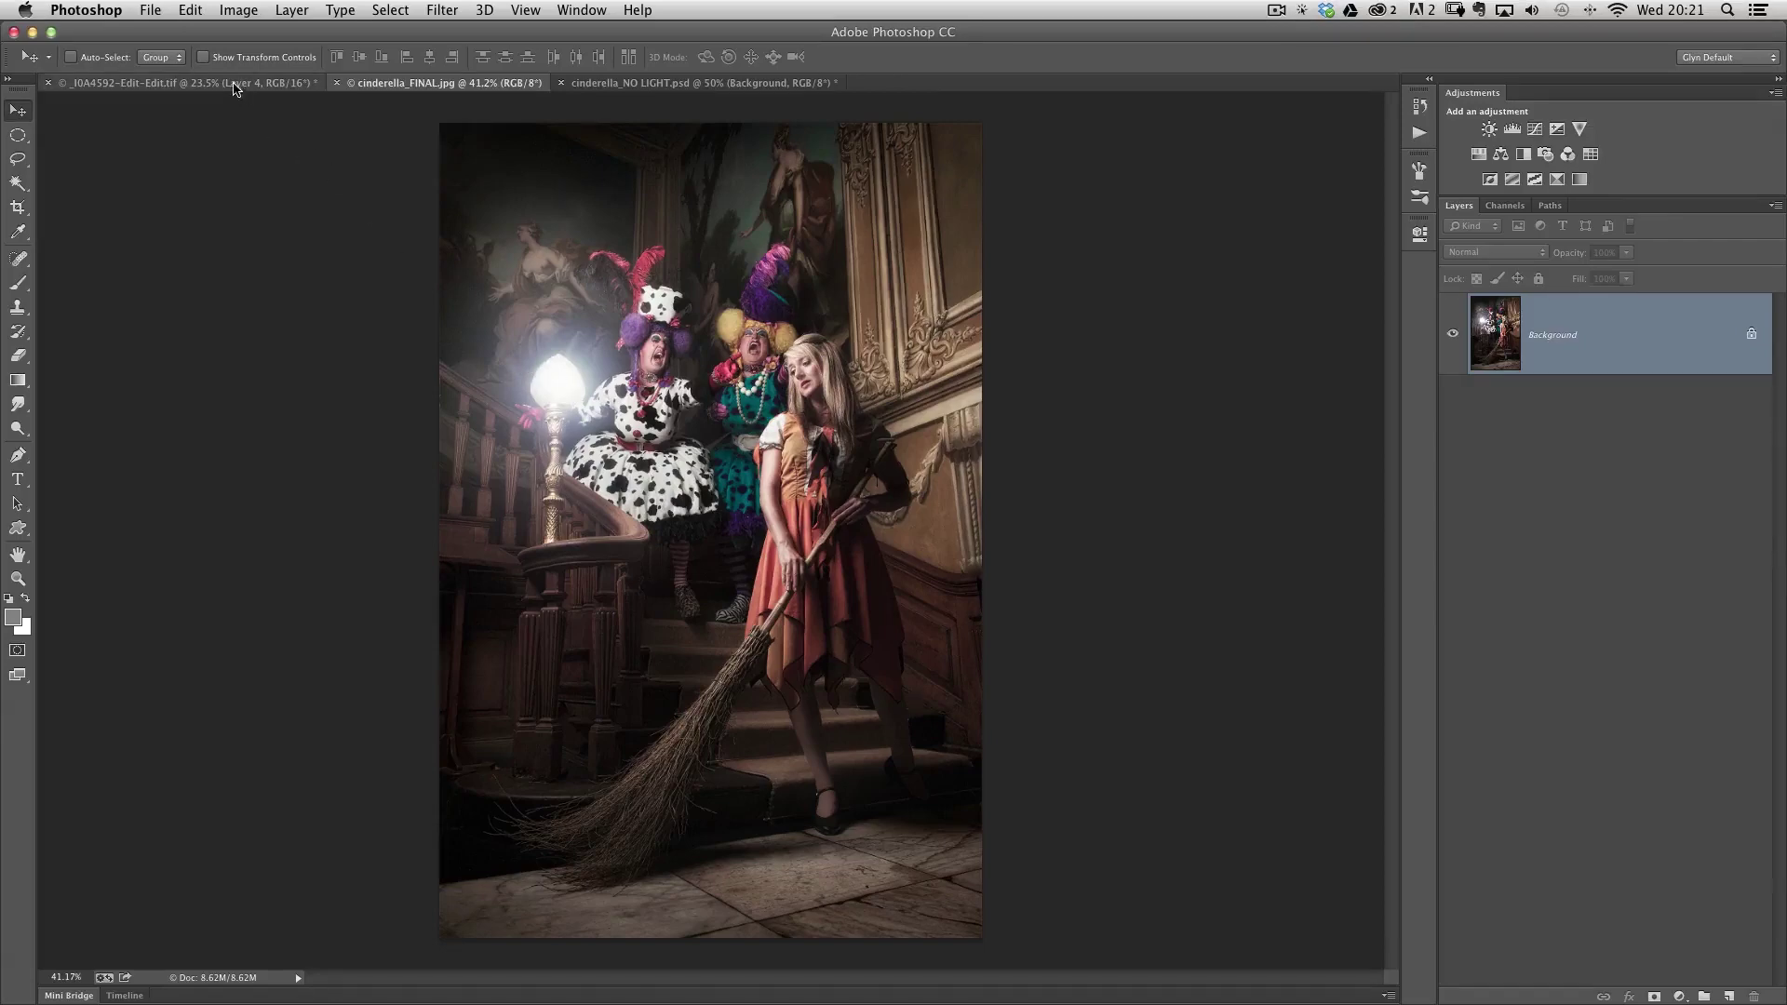
pyautogui.click(186, 83)
pyautogui.click(477, 84)
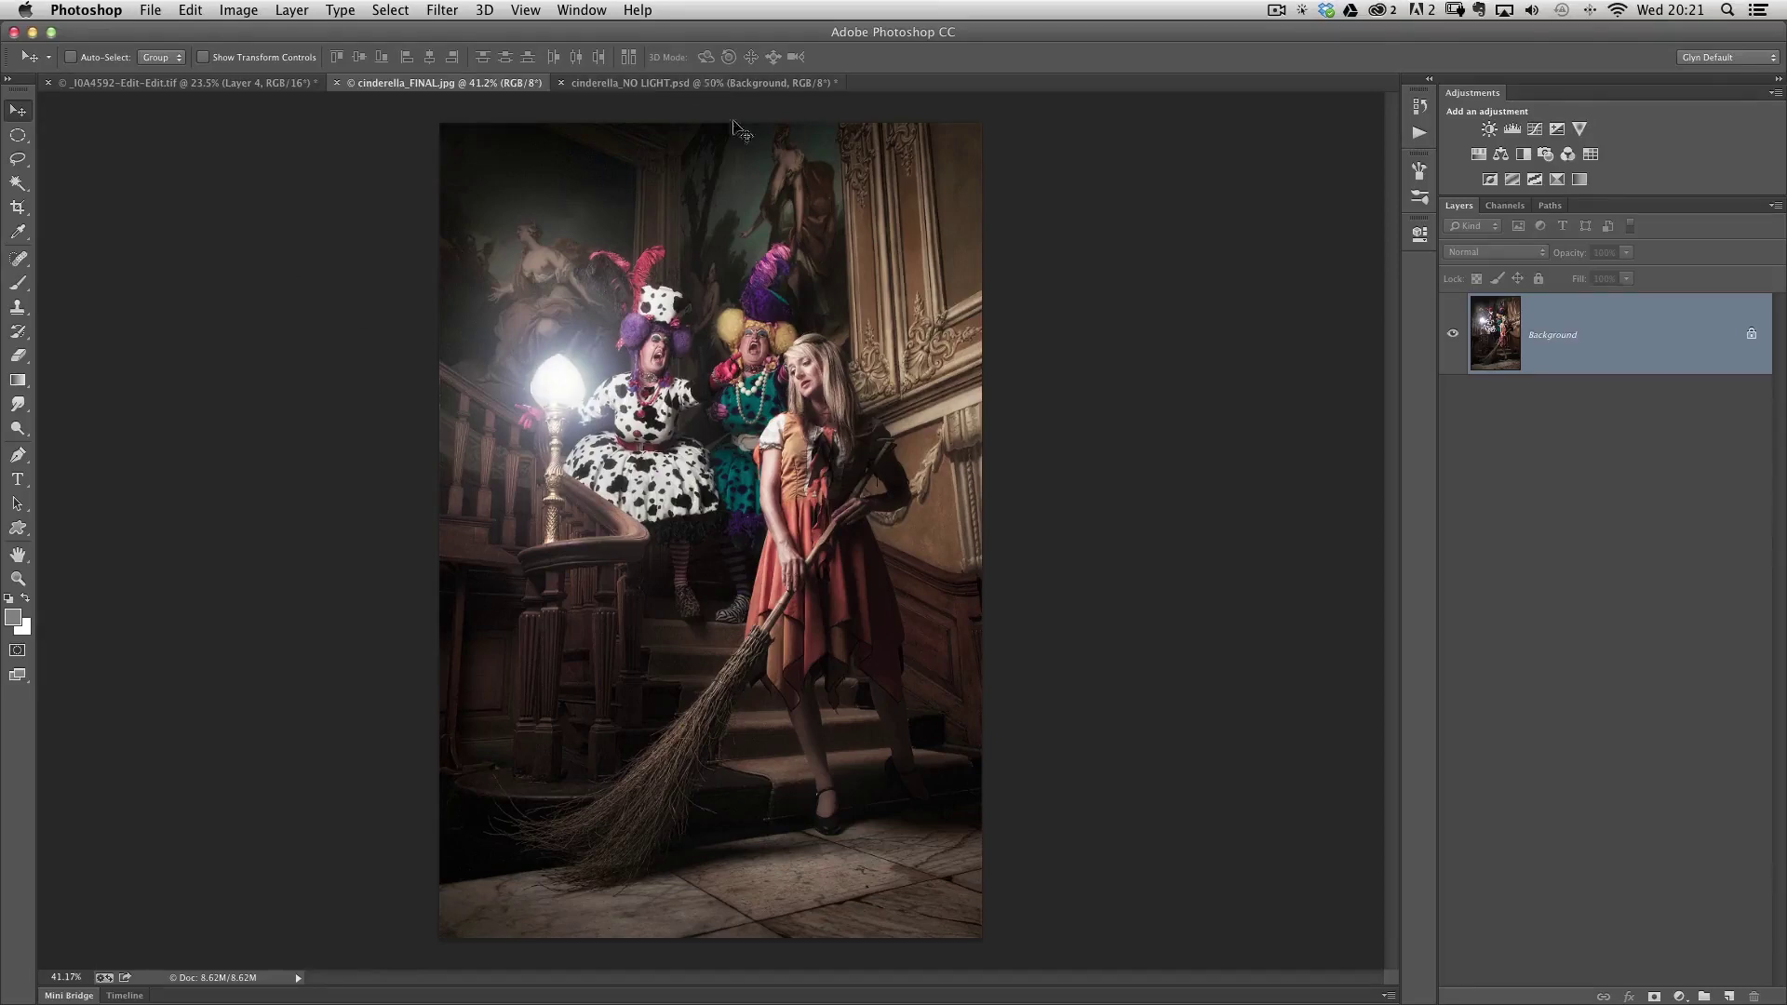
# - Add a new layer in cinderella_NO LIGHT.psd and draw a large circular selection over the figures beside the lamp
pyautogui.click(674, 84)
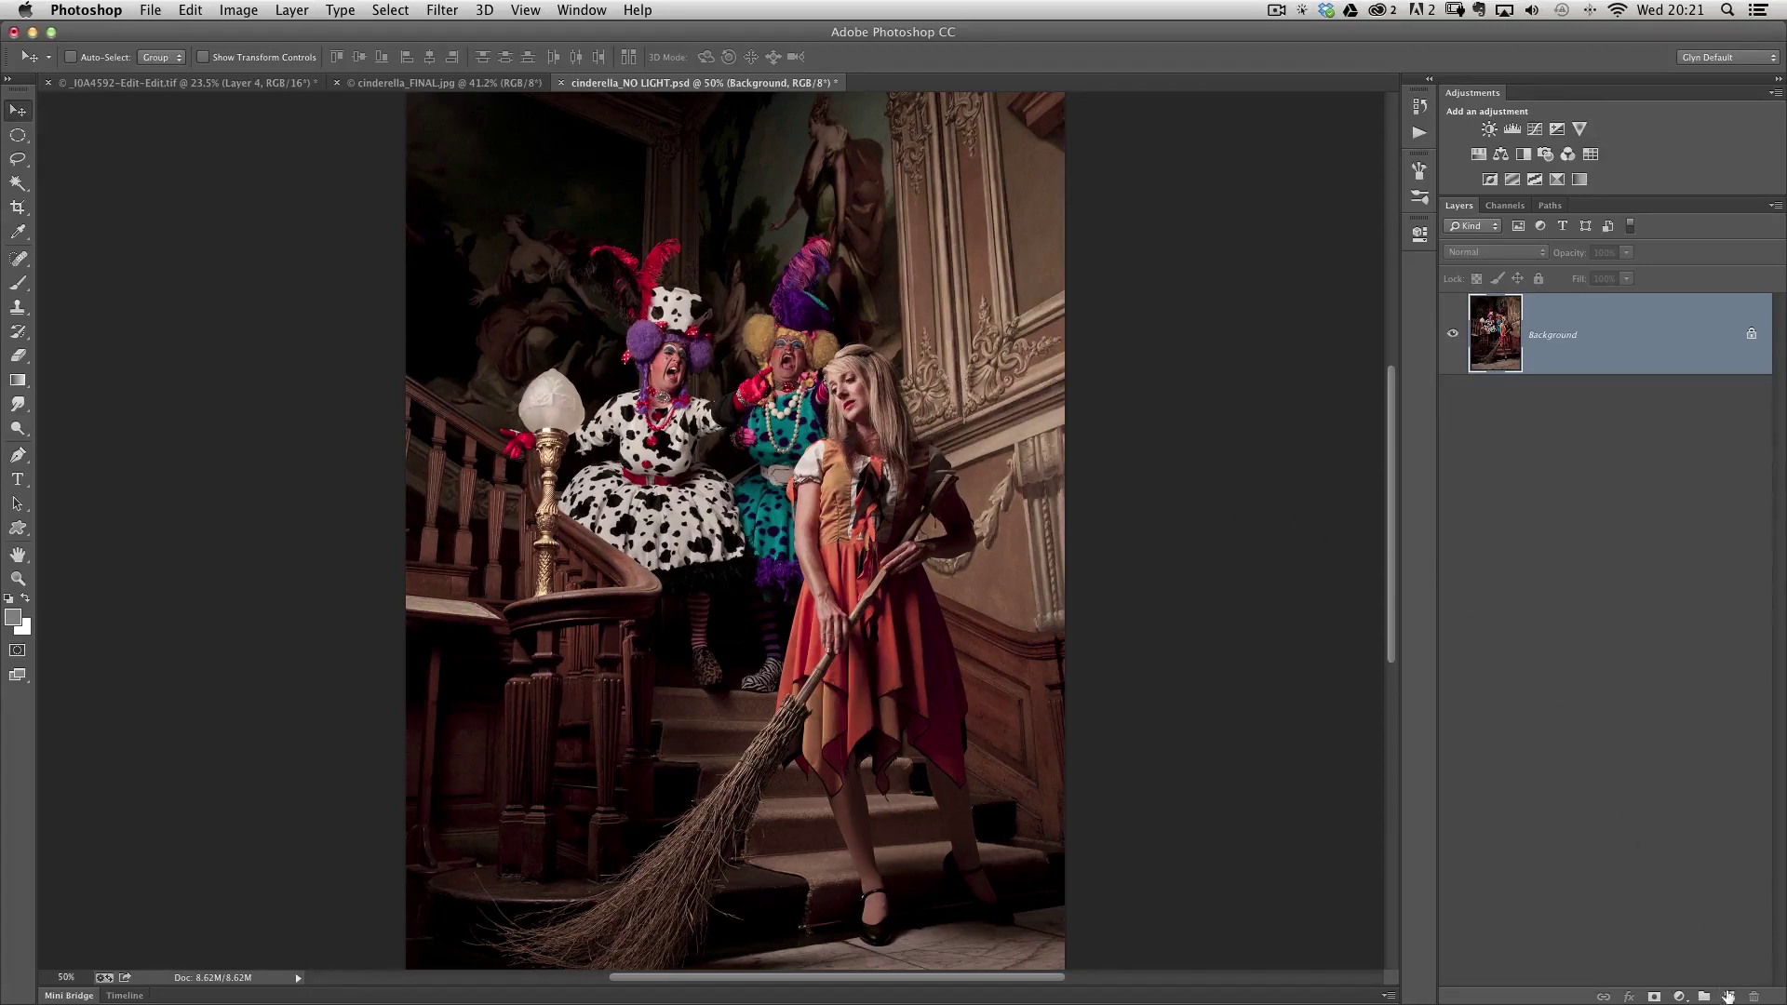
pyautogui.click(1728, 997)
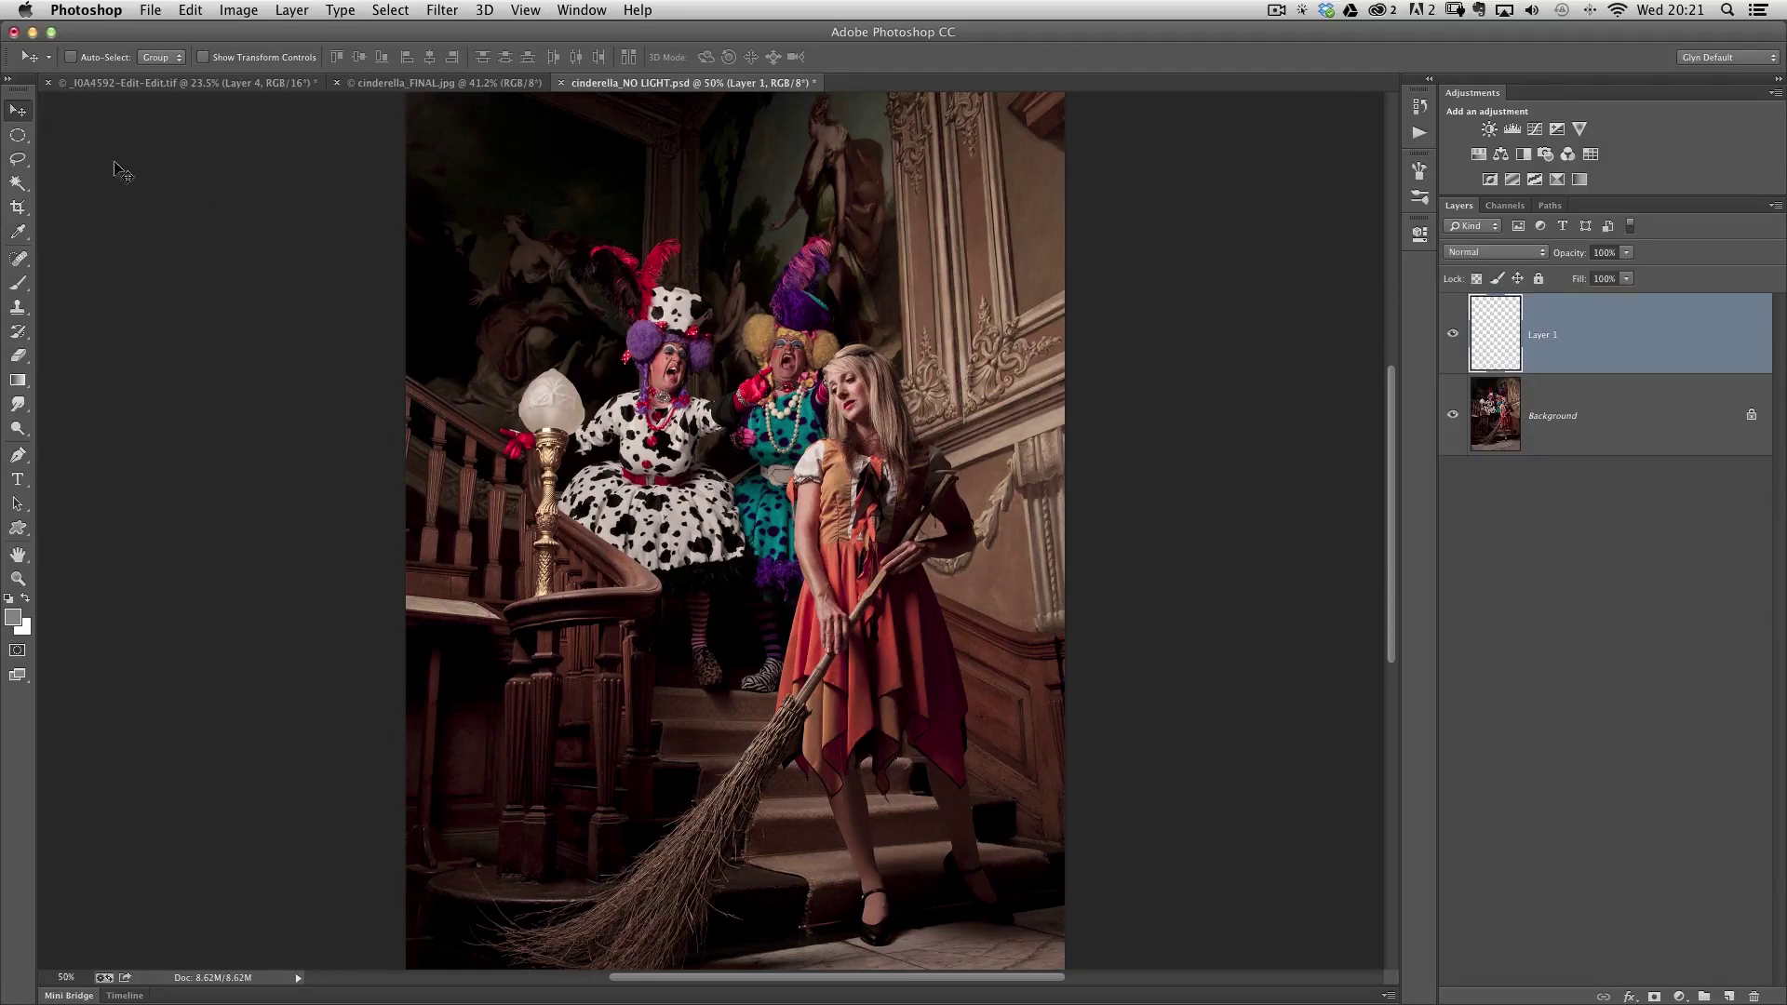
pyautogui.press('m')
pyautogui.moveTo(601, 286); pyautogui.dragTo(932, 648)
# - Fill the circular selection on the new layer with 50% gray
pyautogui.click(188, 10)
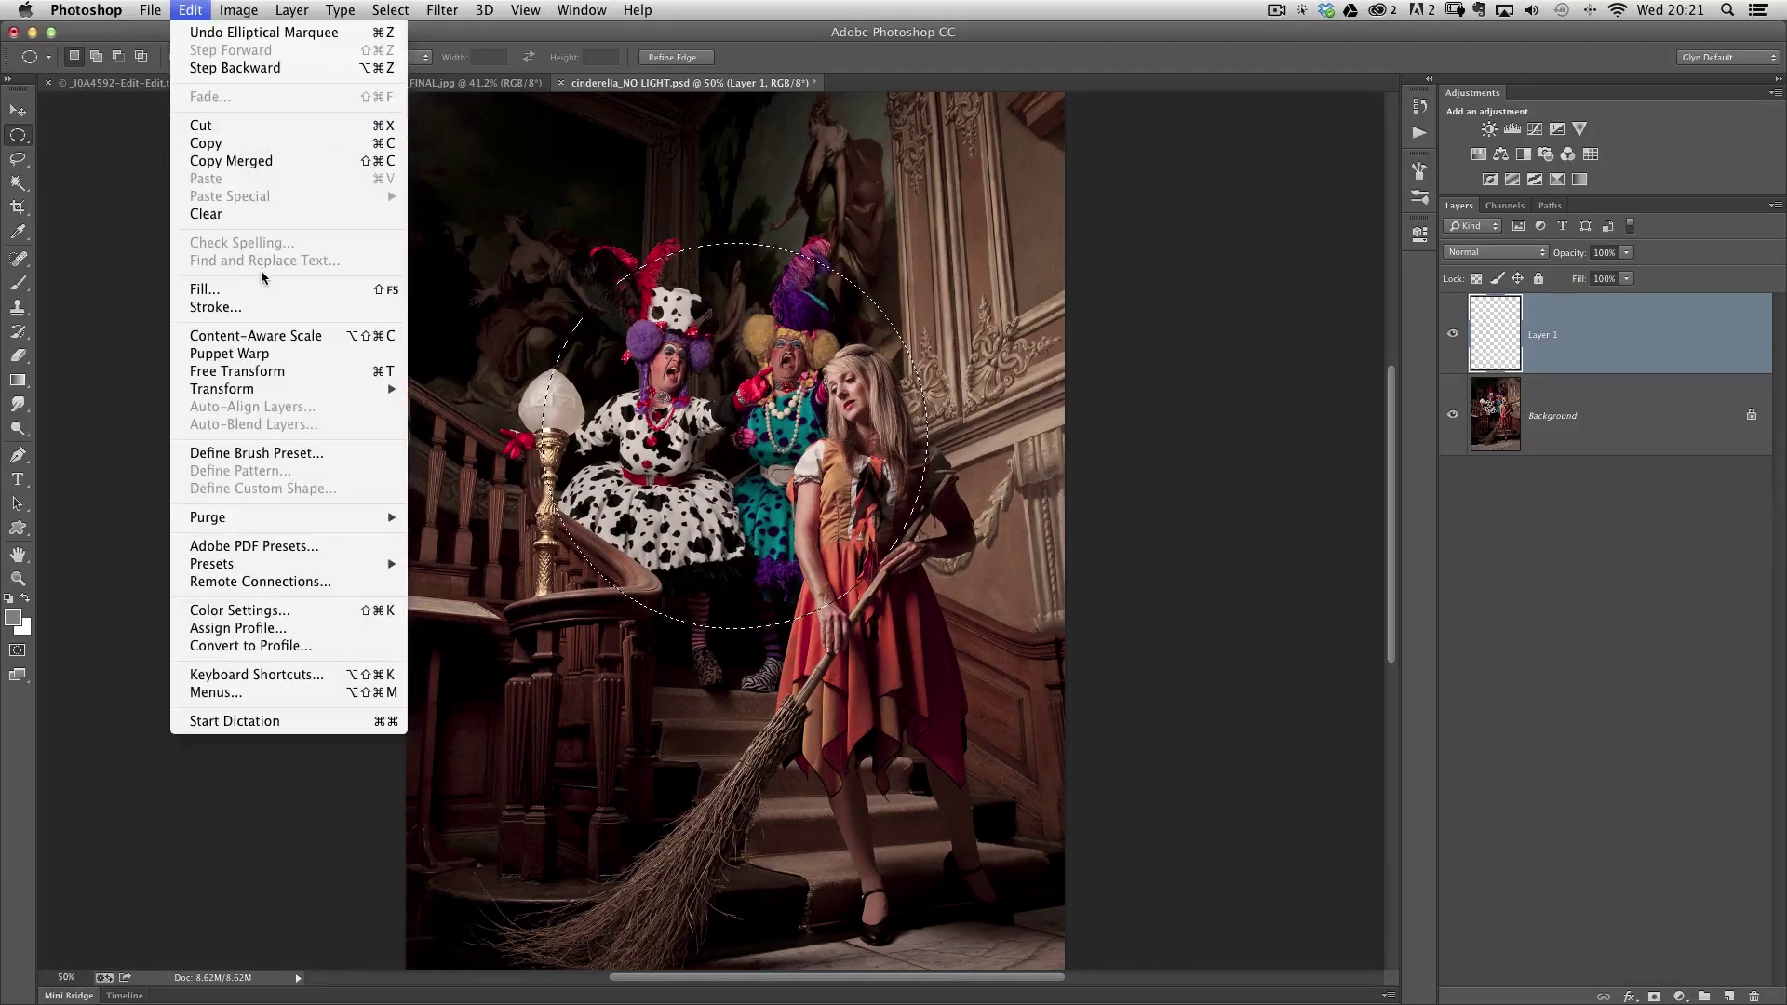
pyautogui.click(255, 286)
pyautogui.click(843, 314)
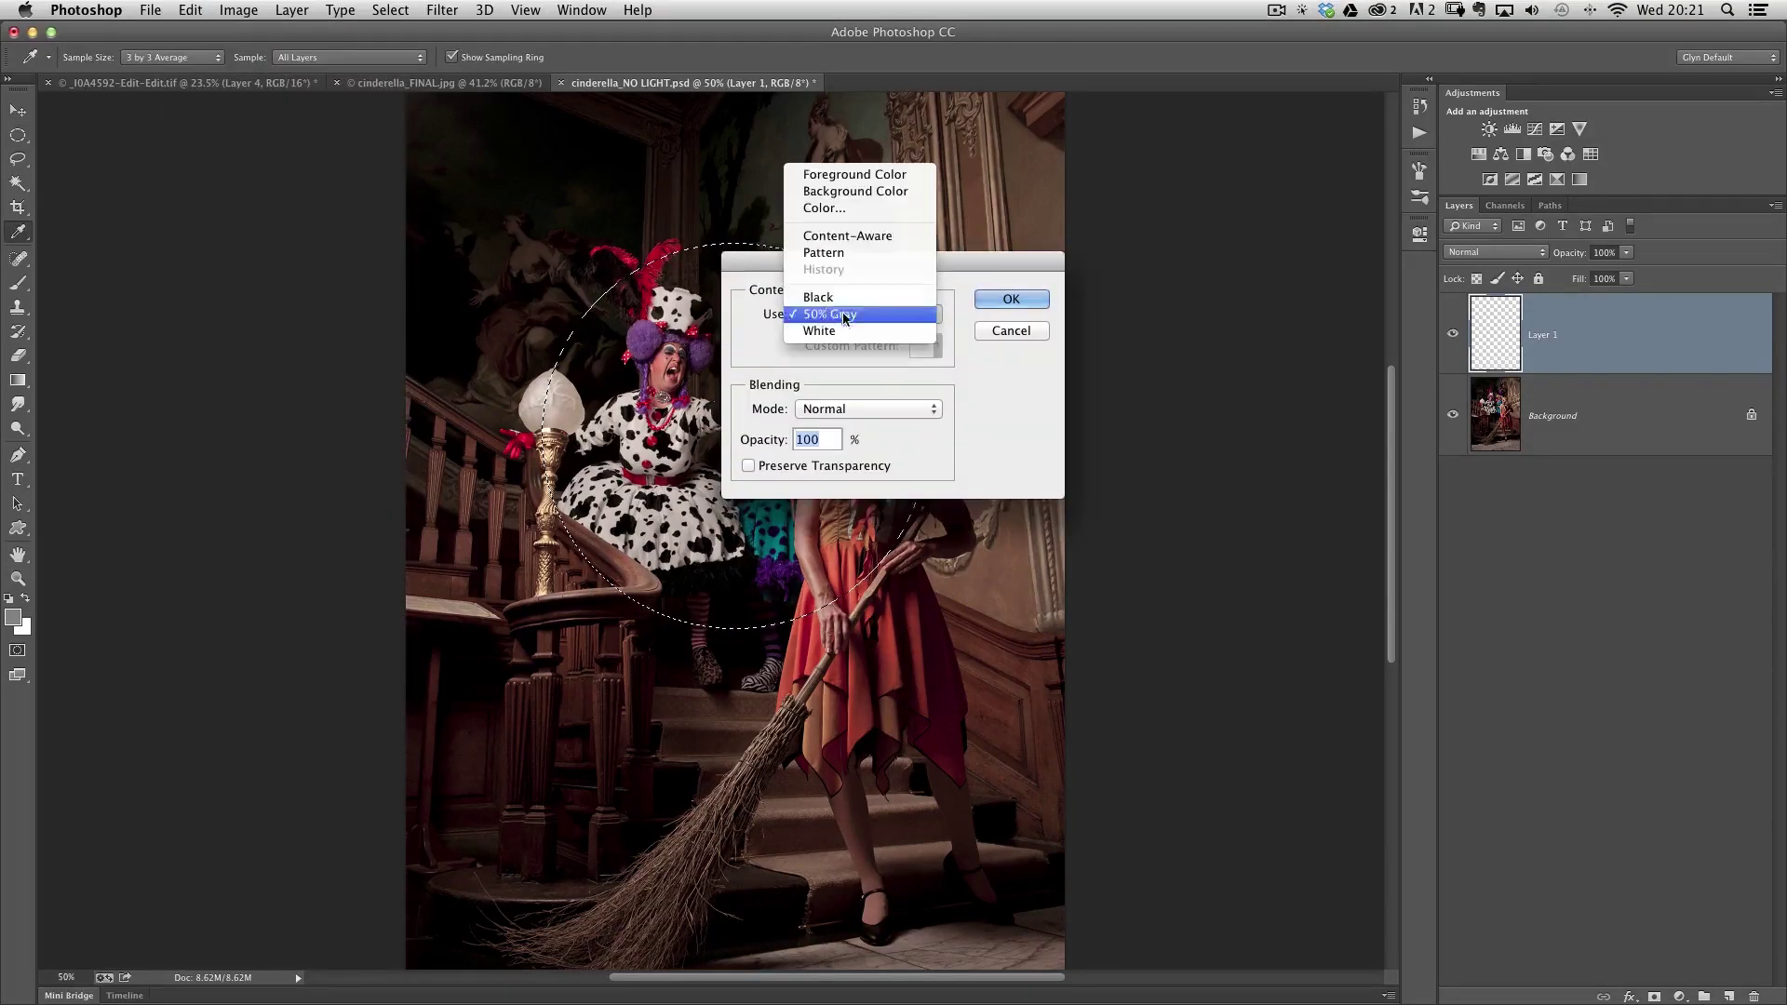
pyautogui.click(836, 316)
pyautogui.click(1010, 299)
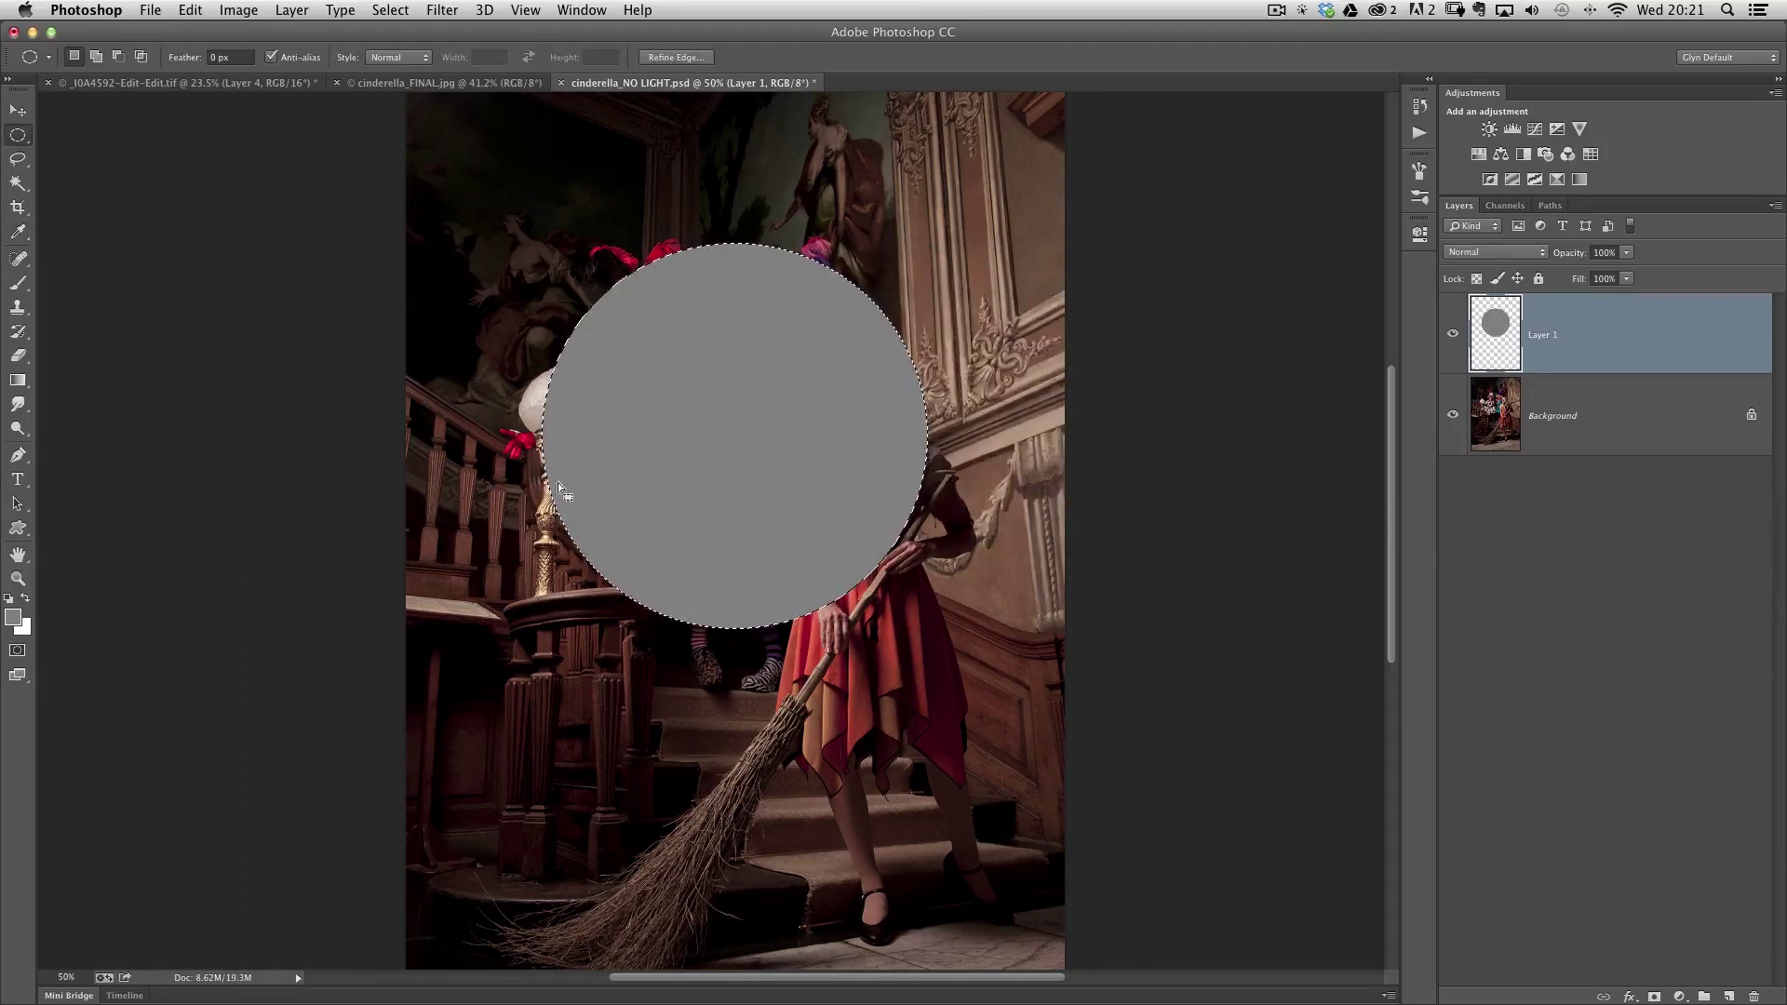
# - Render a 105mm Prime lens flare centered in the gray circle at 143% brightness
pyautogui.click(442, 10)
pyautogui.moveTo(479, 303)
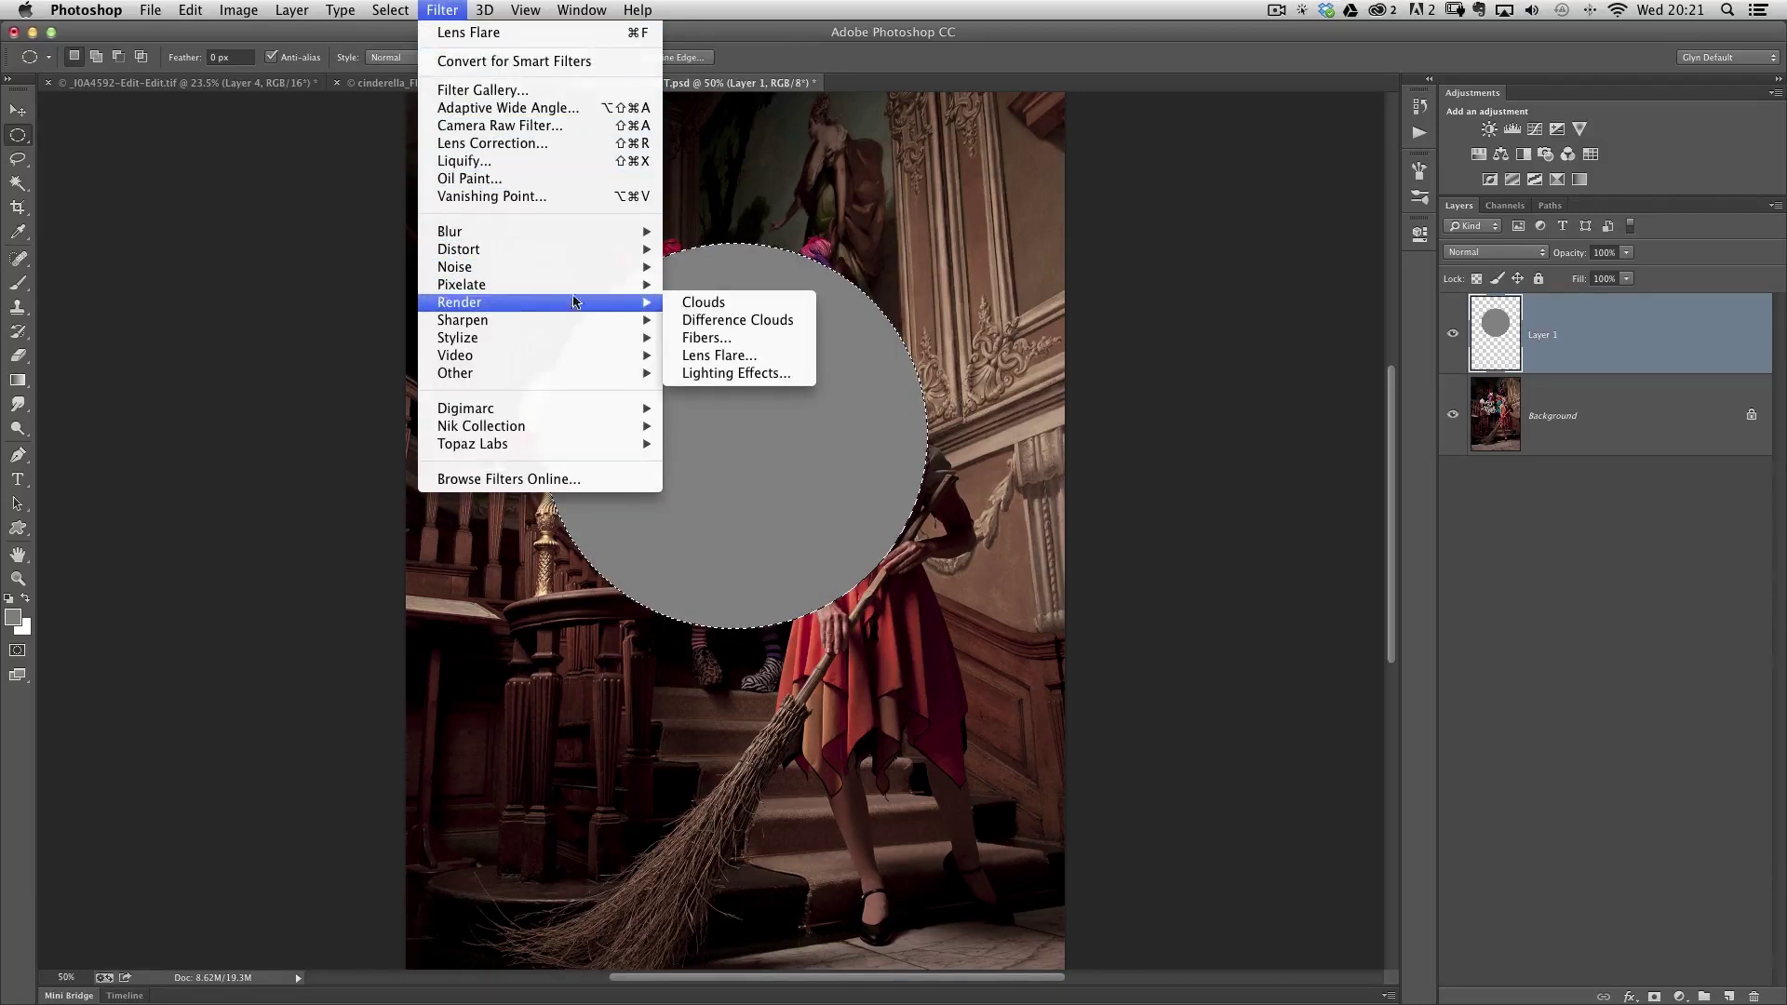
pyautogui.click(693, 356)
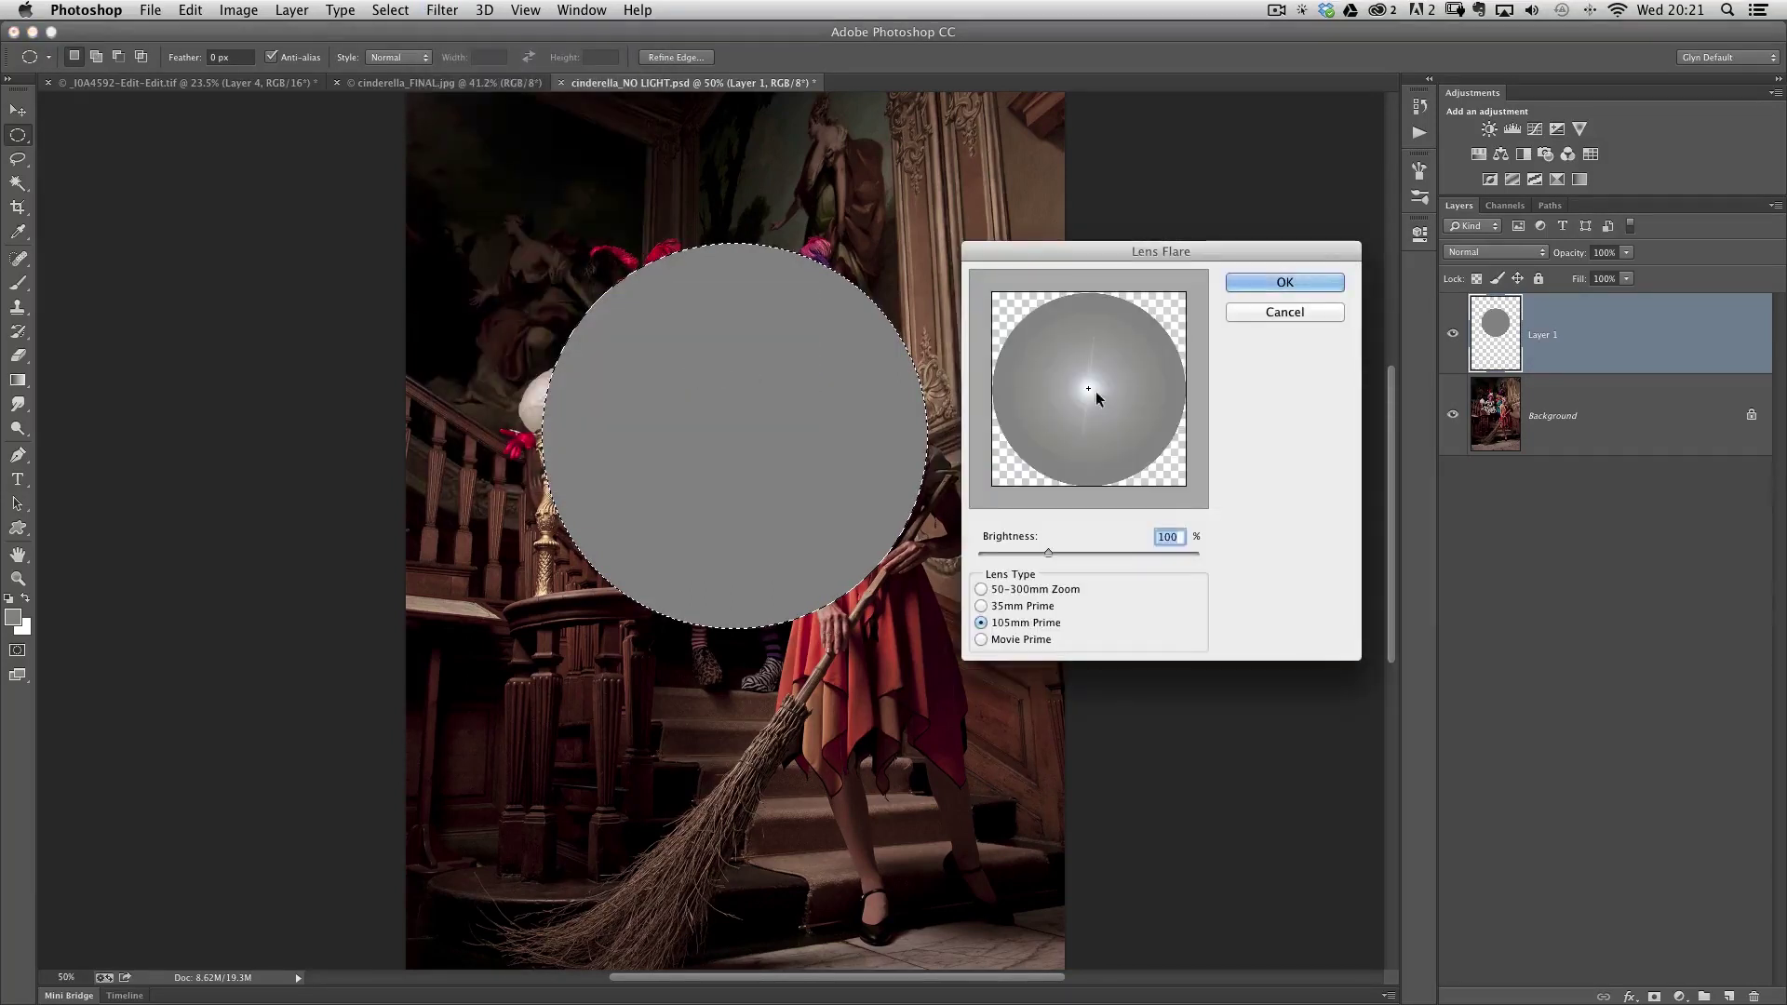
pyautogui.moveTo(1077, 252); pyautogui.dragTo(1065, 224)
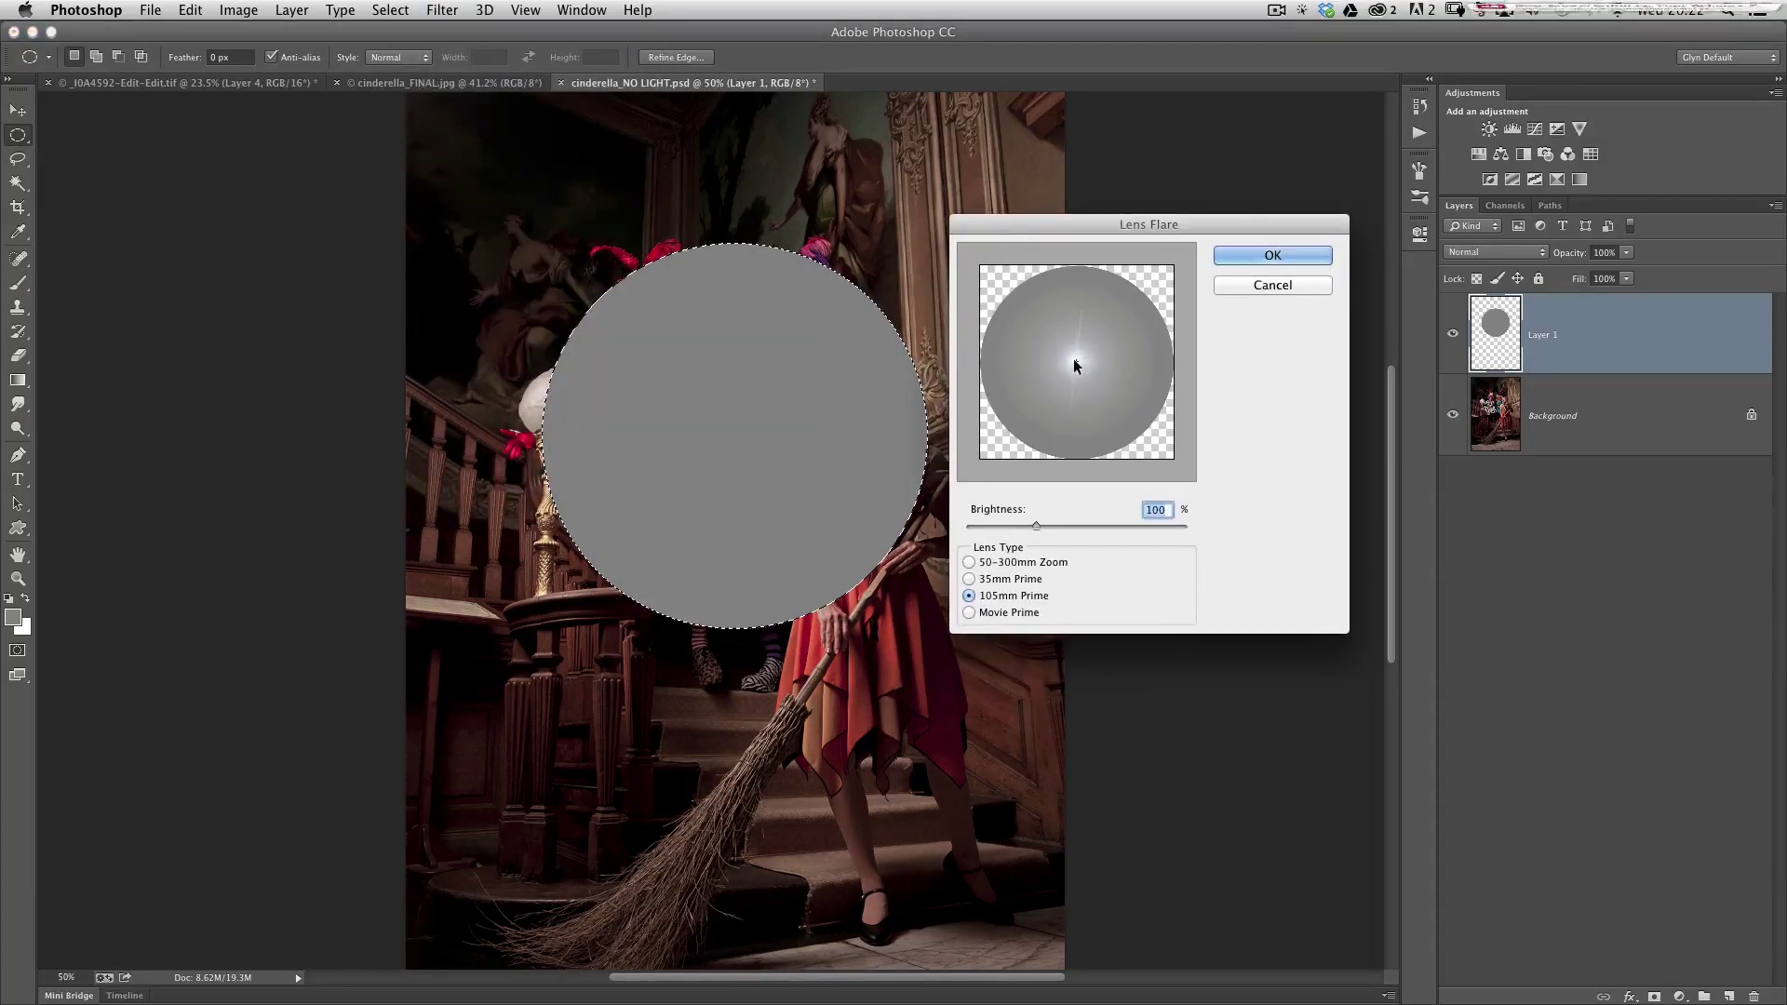
pyautogui.click(1078, 363)
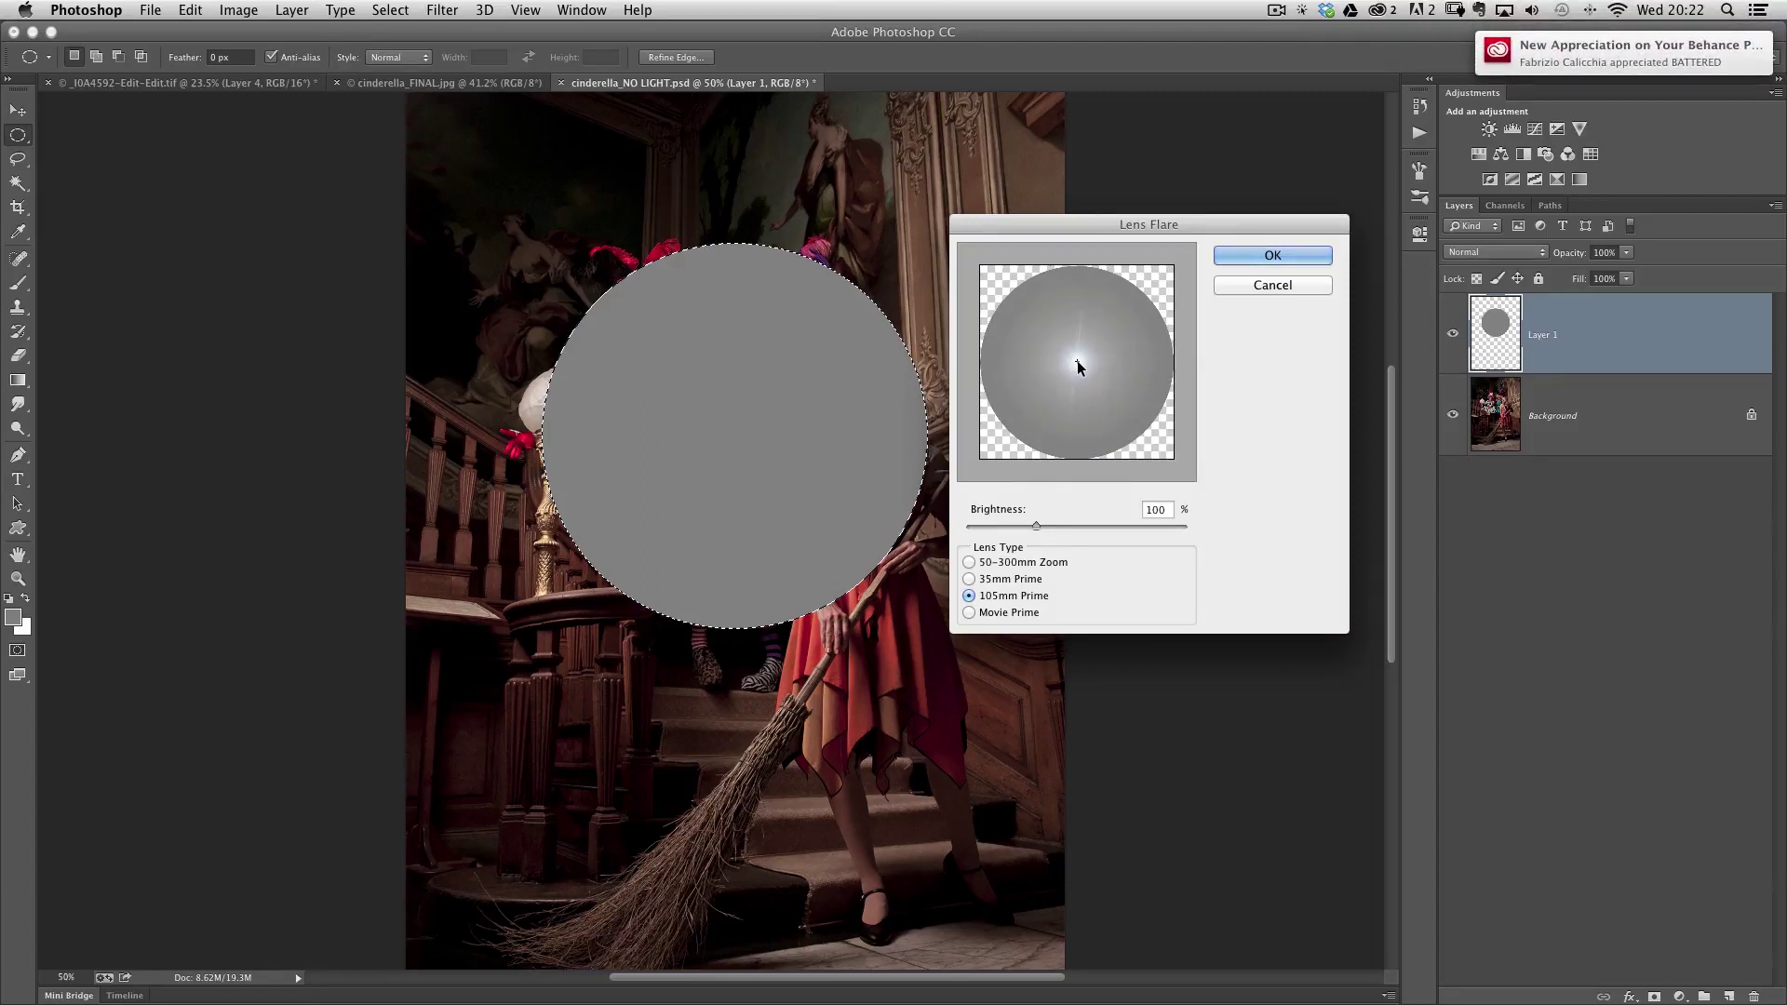
pyautogui.moveTo(1037, 523); pyautogui.dragTo(1068, 528)
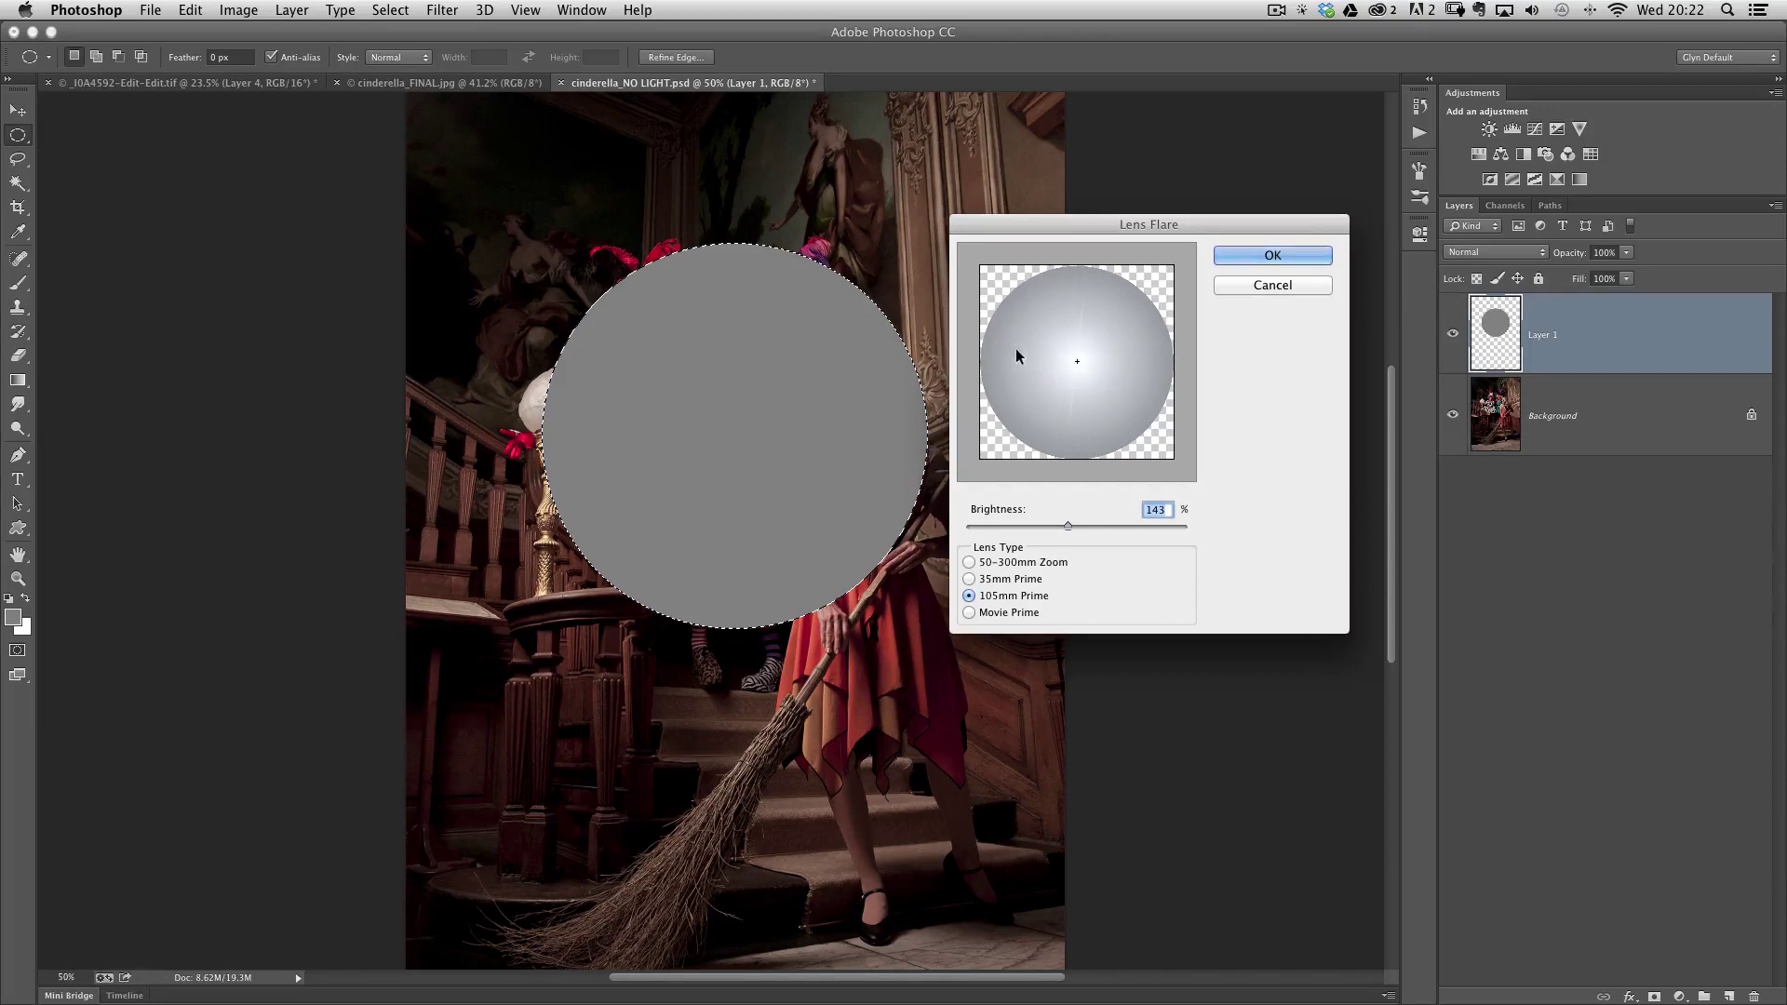
pyautogui.click(1271, 258)
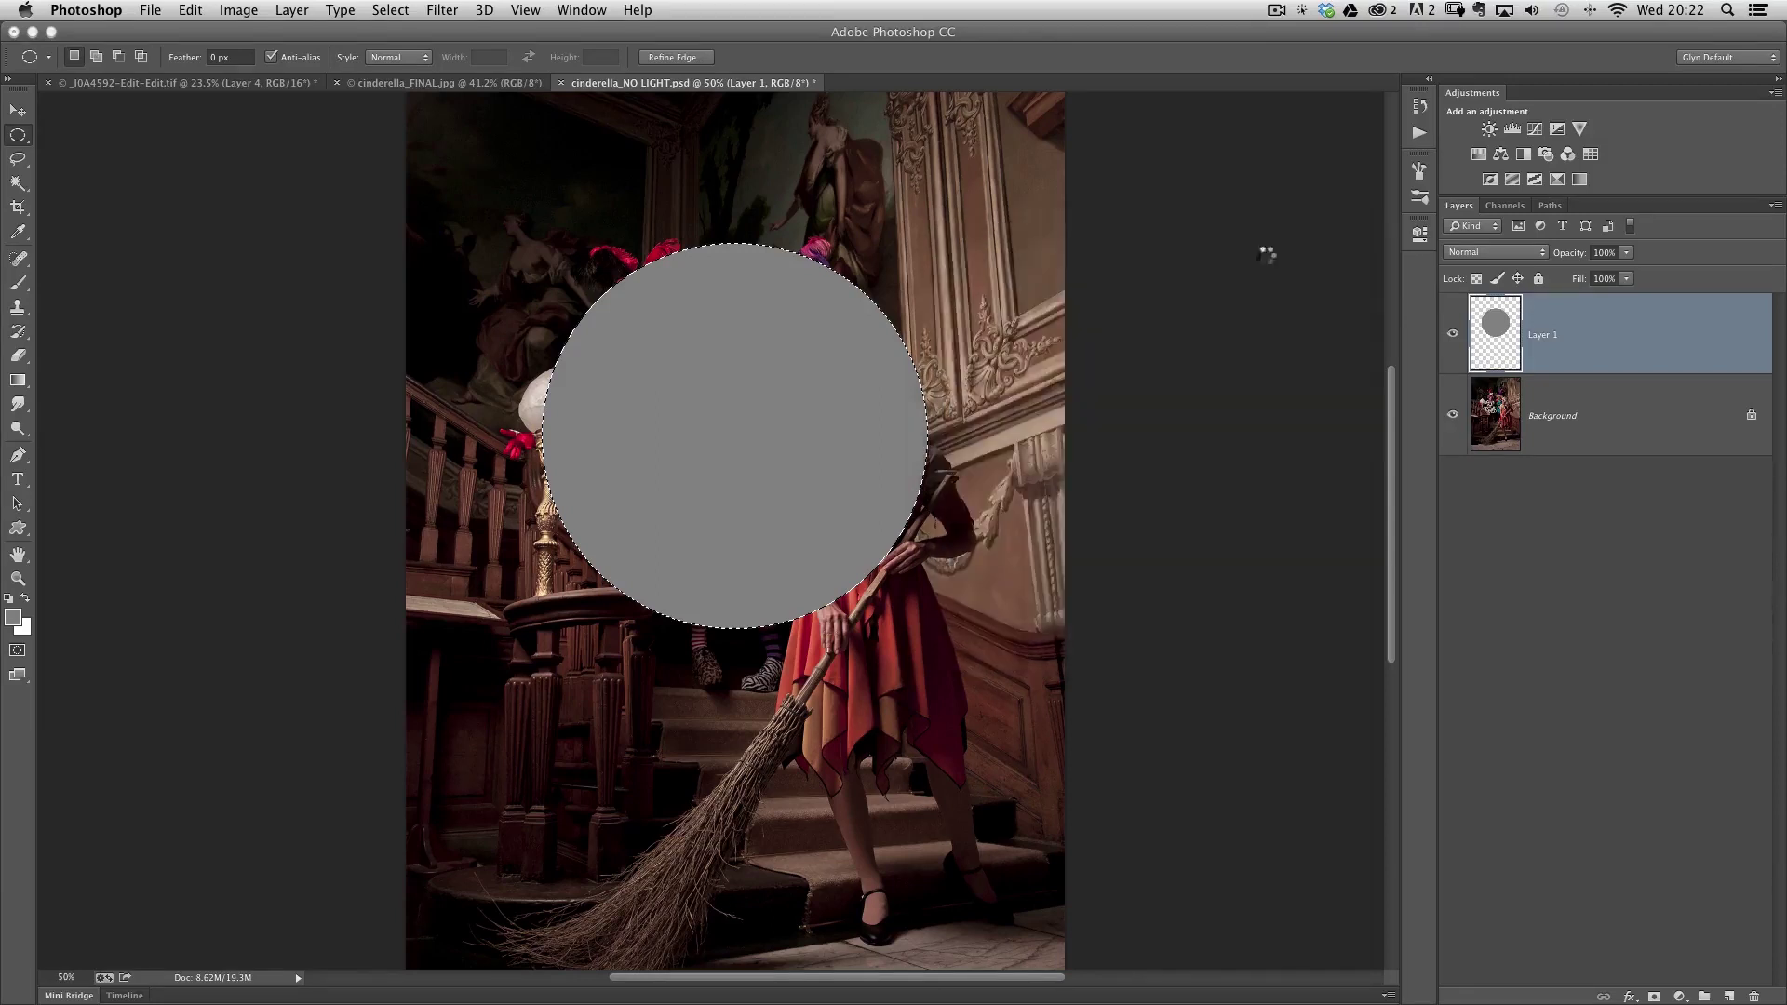
# - Deselect the flare circle and set its layer's blend mode to Hard Light
pyautogui.click(390, 9)
pyautogui.click(410, 44)
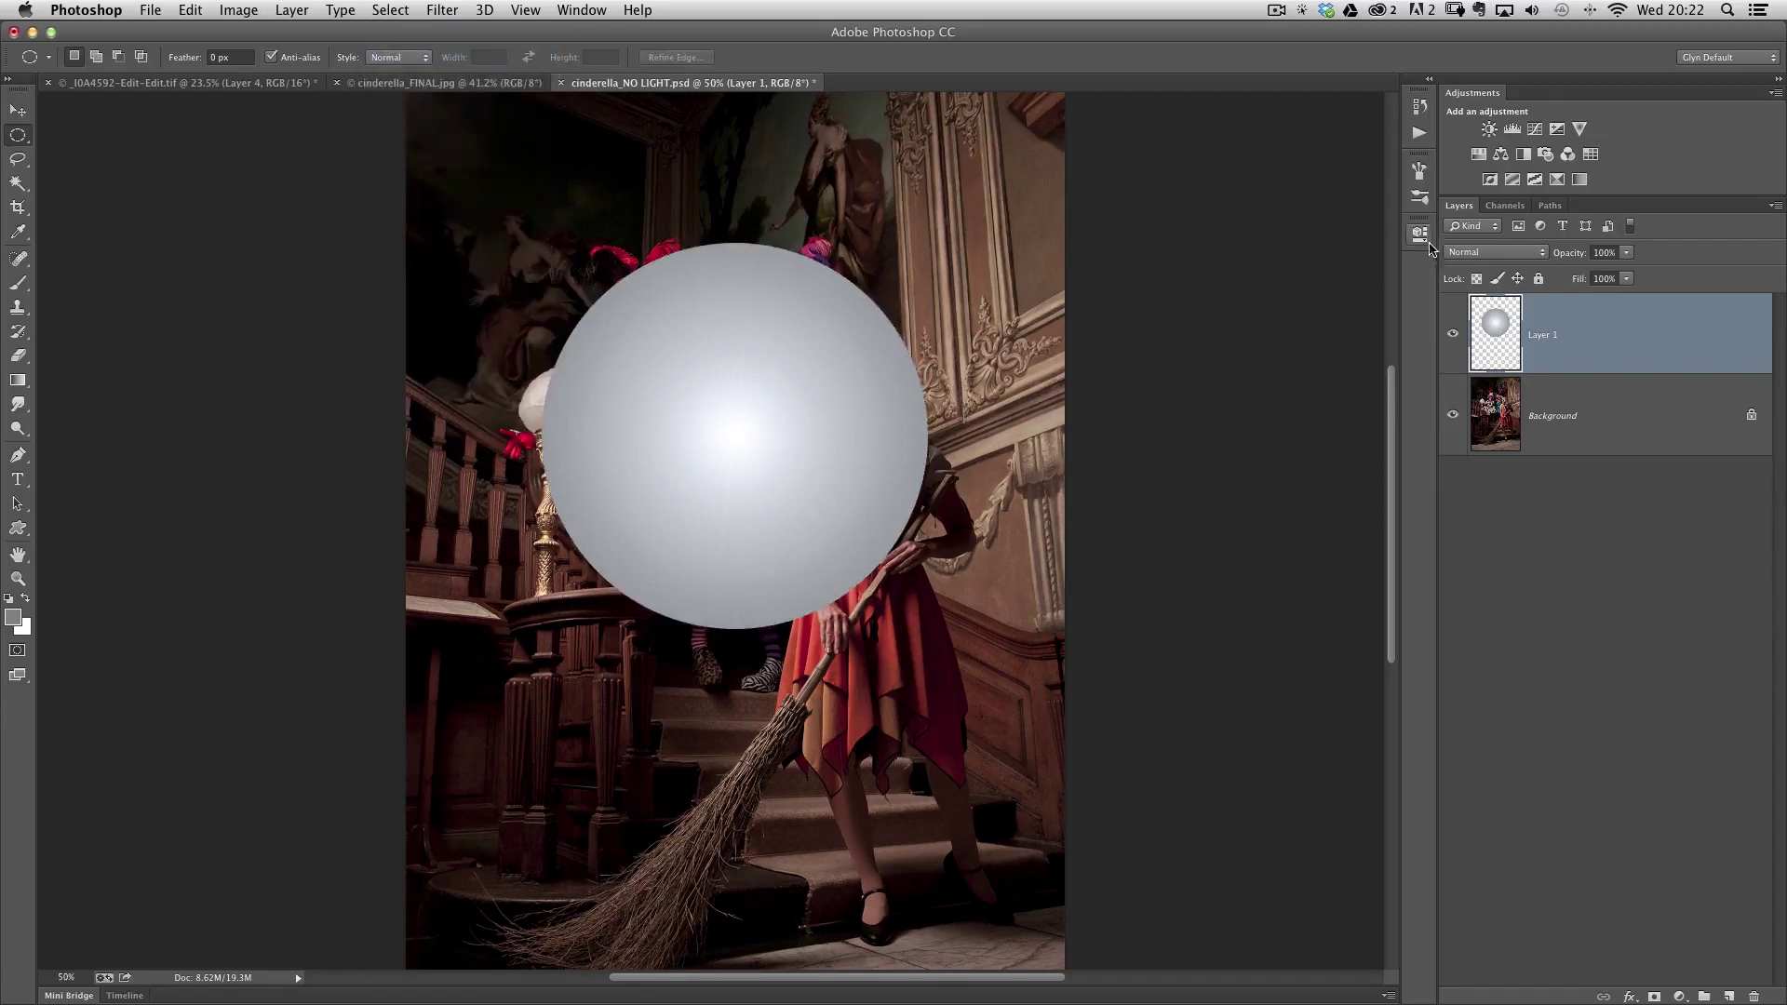
pyautogui.click(1472, 255)
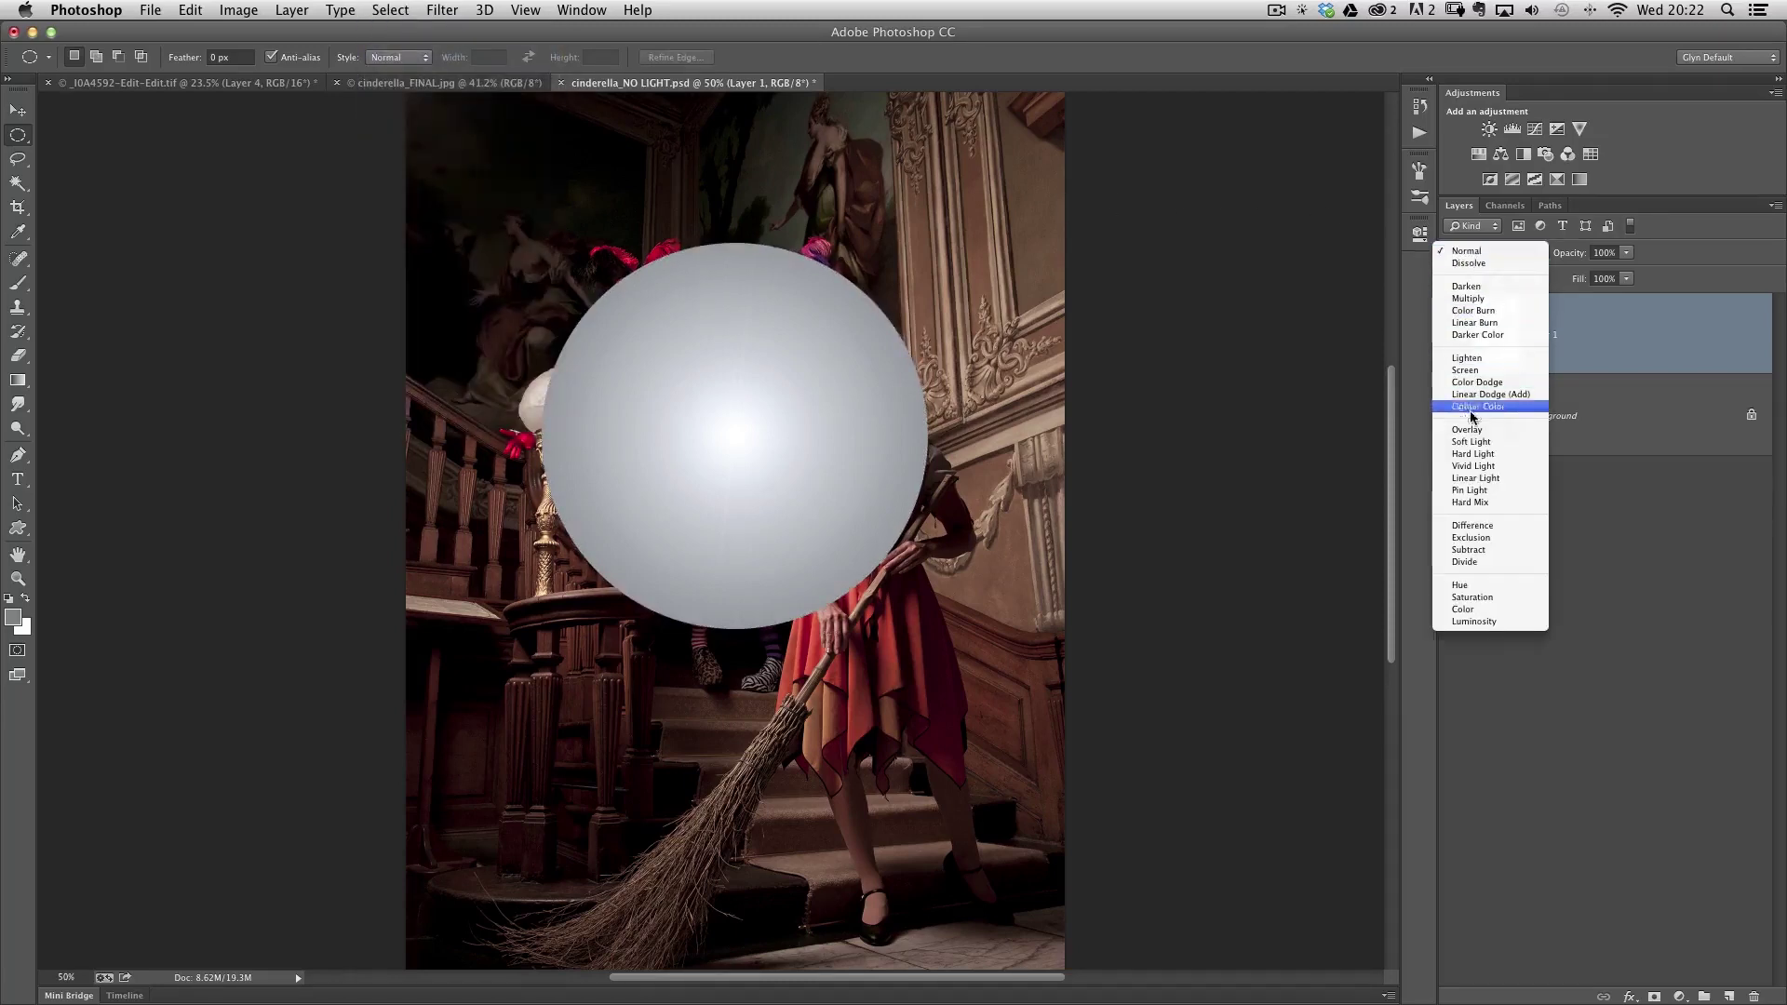
pyautogui.click(1474, 459)
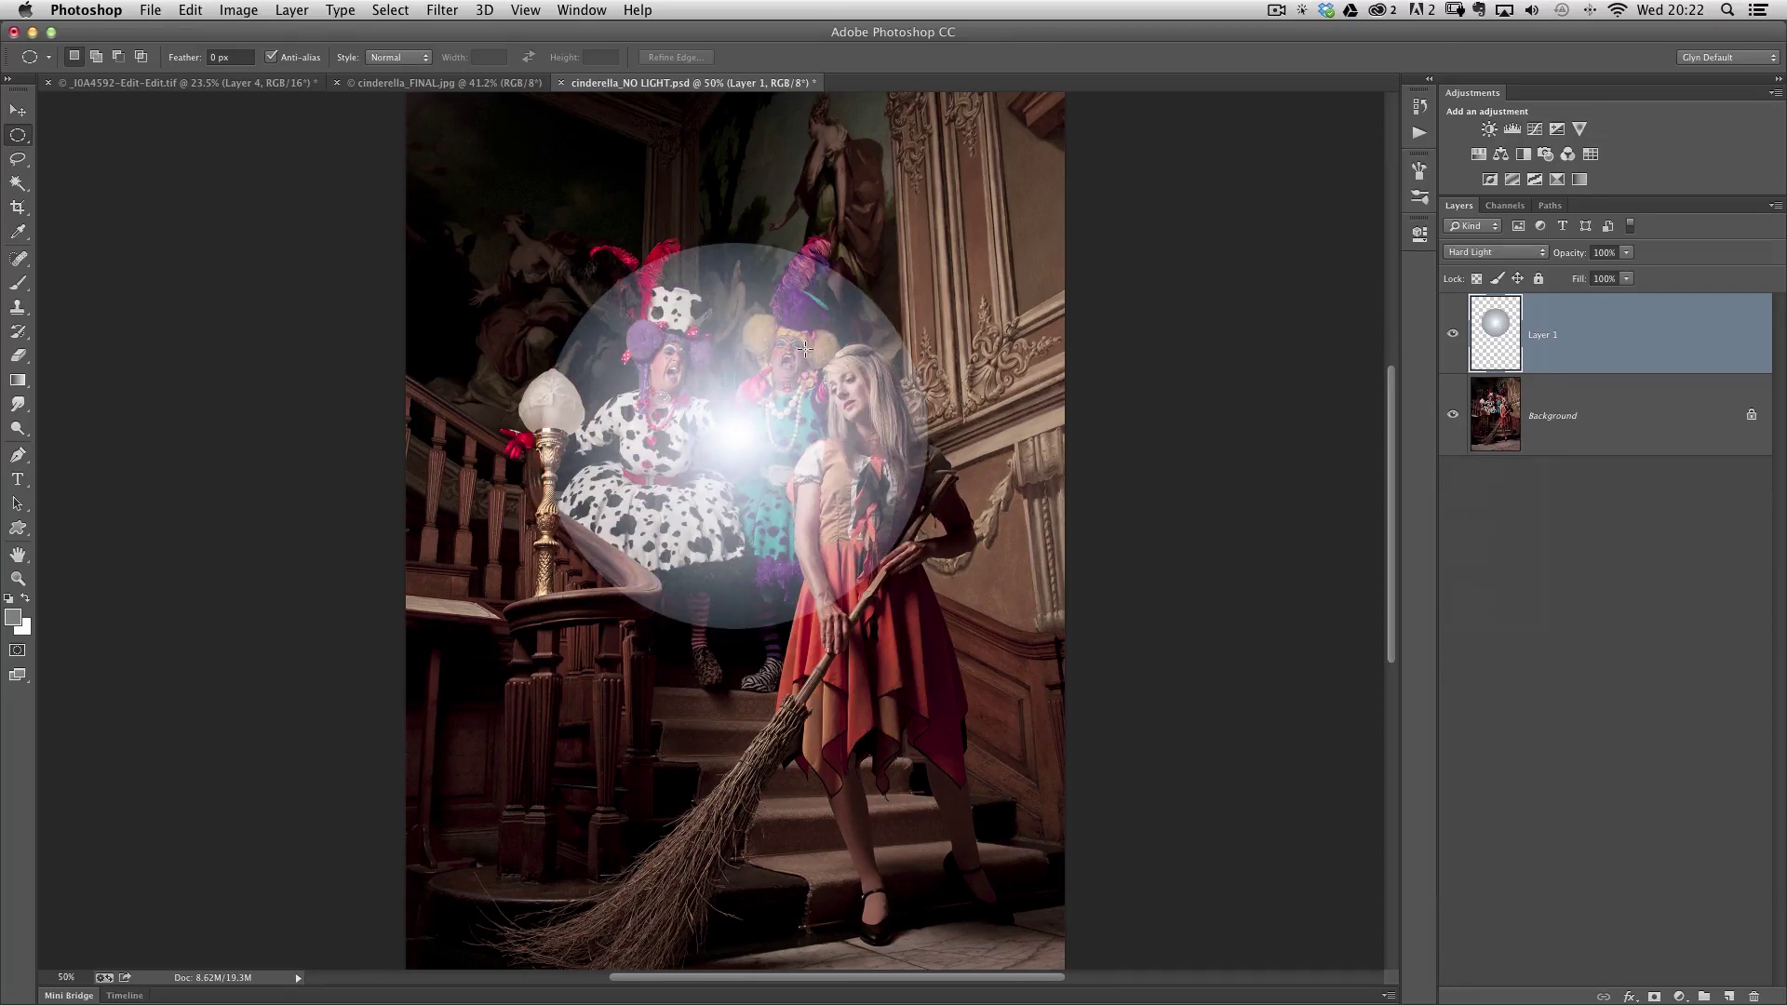
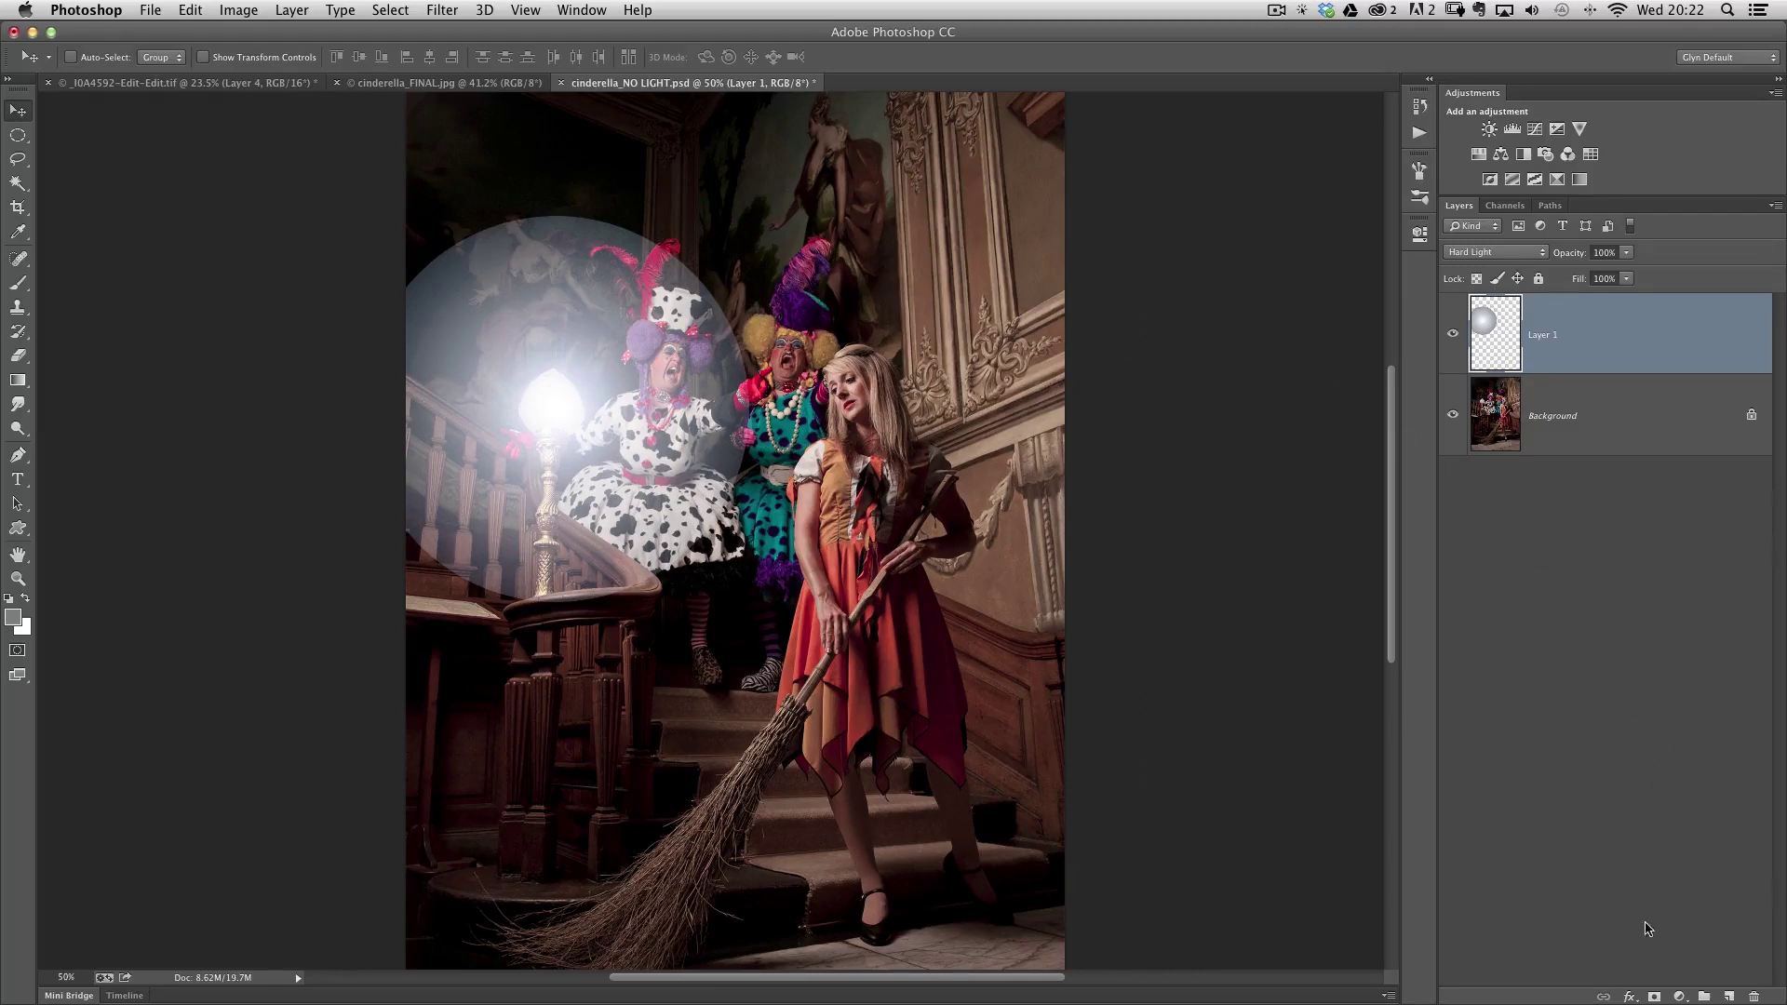
# - Add a mask to the flare layer and draw a white-to-black radial gradient on it from the lamp to just beyond the circle's edge
pyautogui.click(1653, 996)
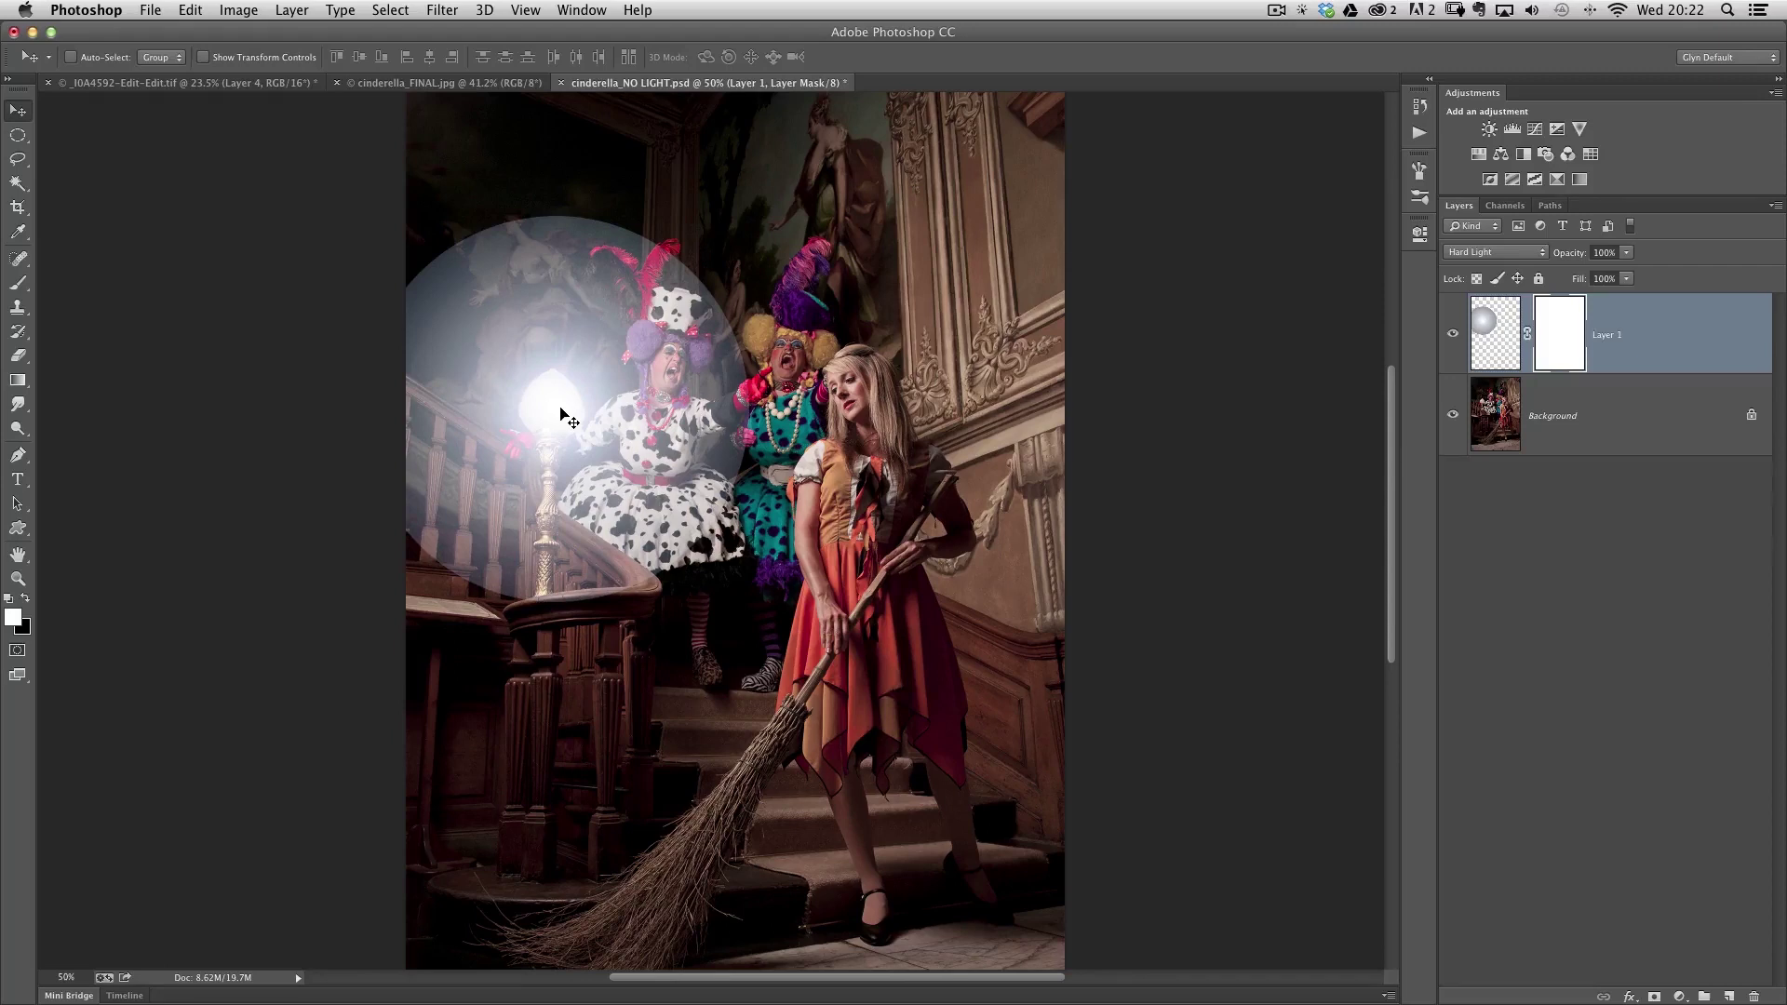
pyautogui.press('g')
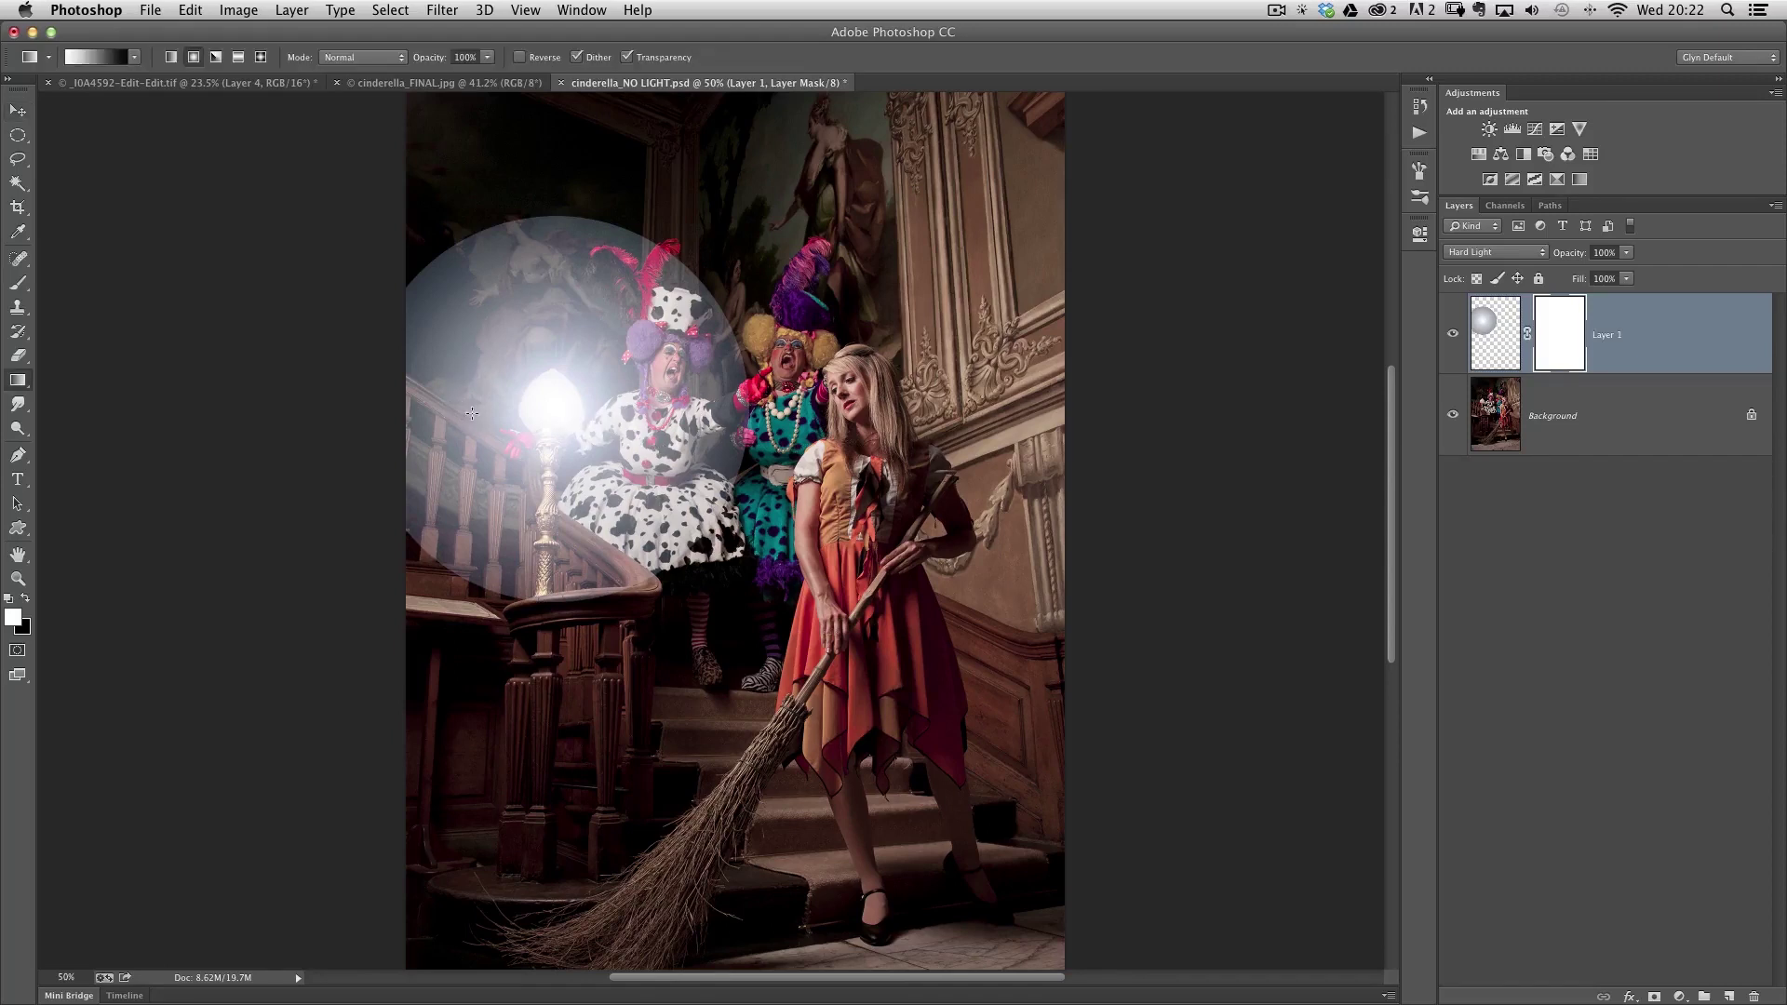
pyautogui.click(19, 382)
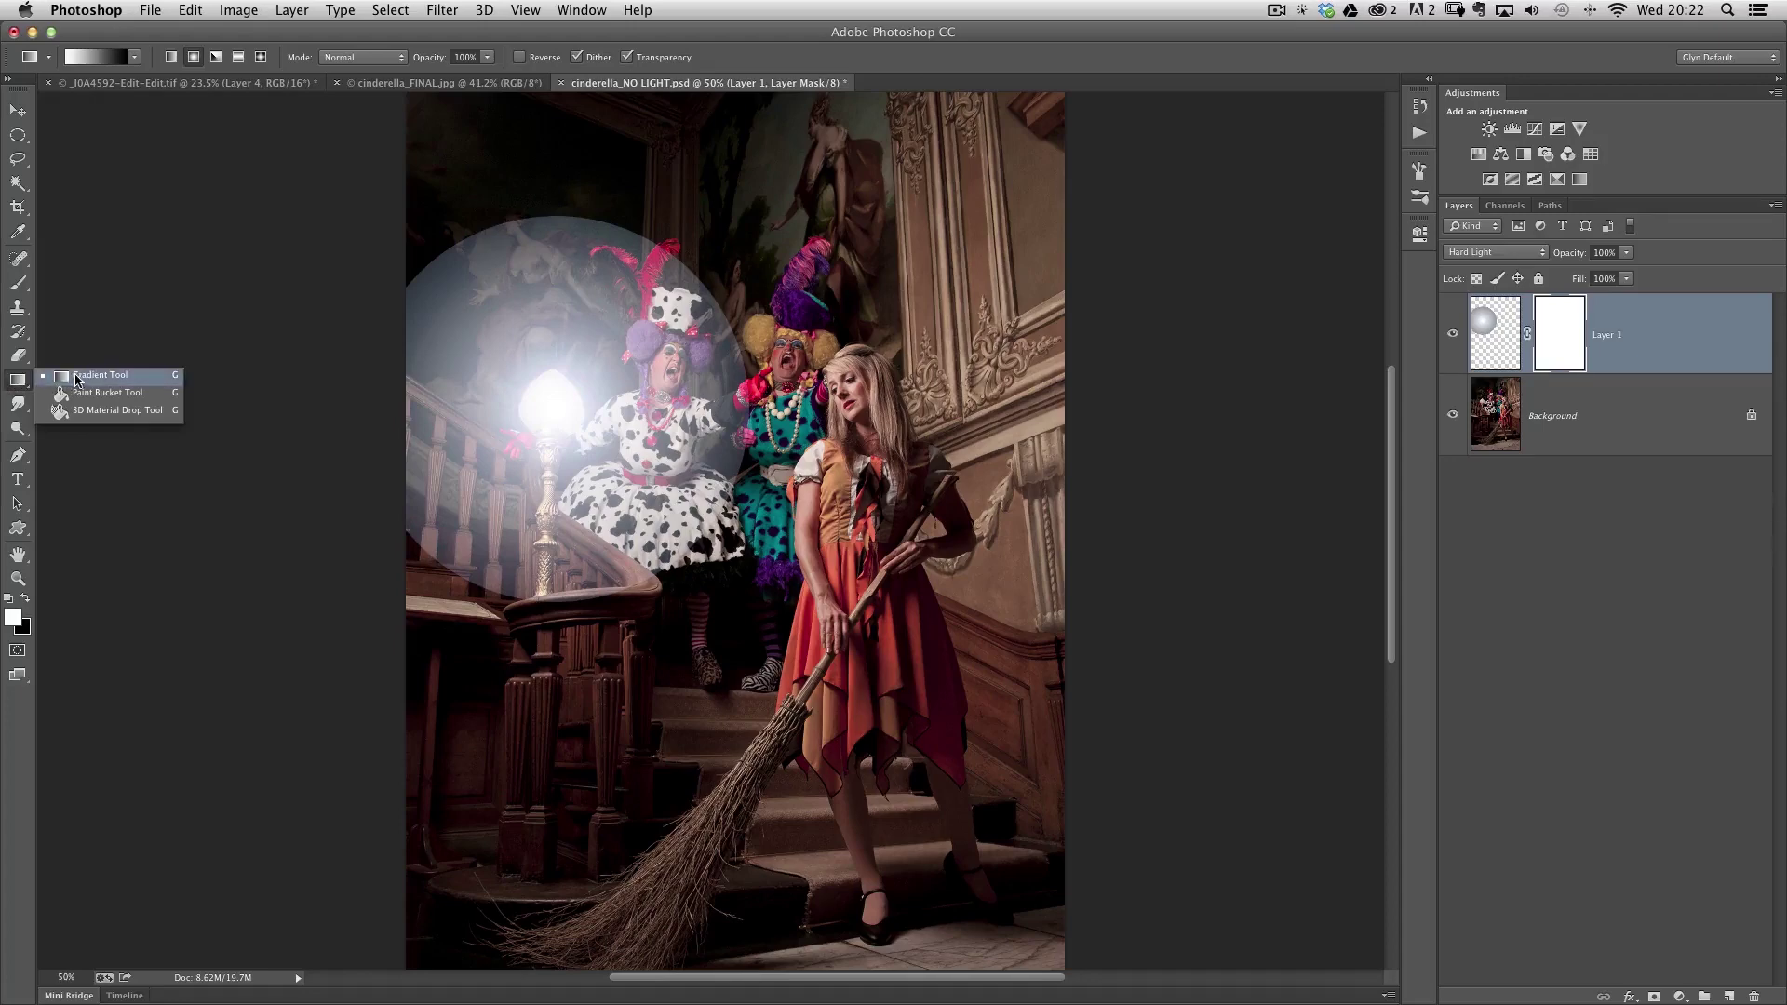
pyautogui.click(77, 377)
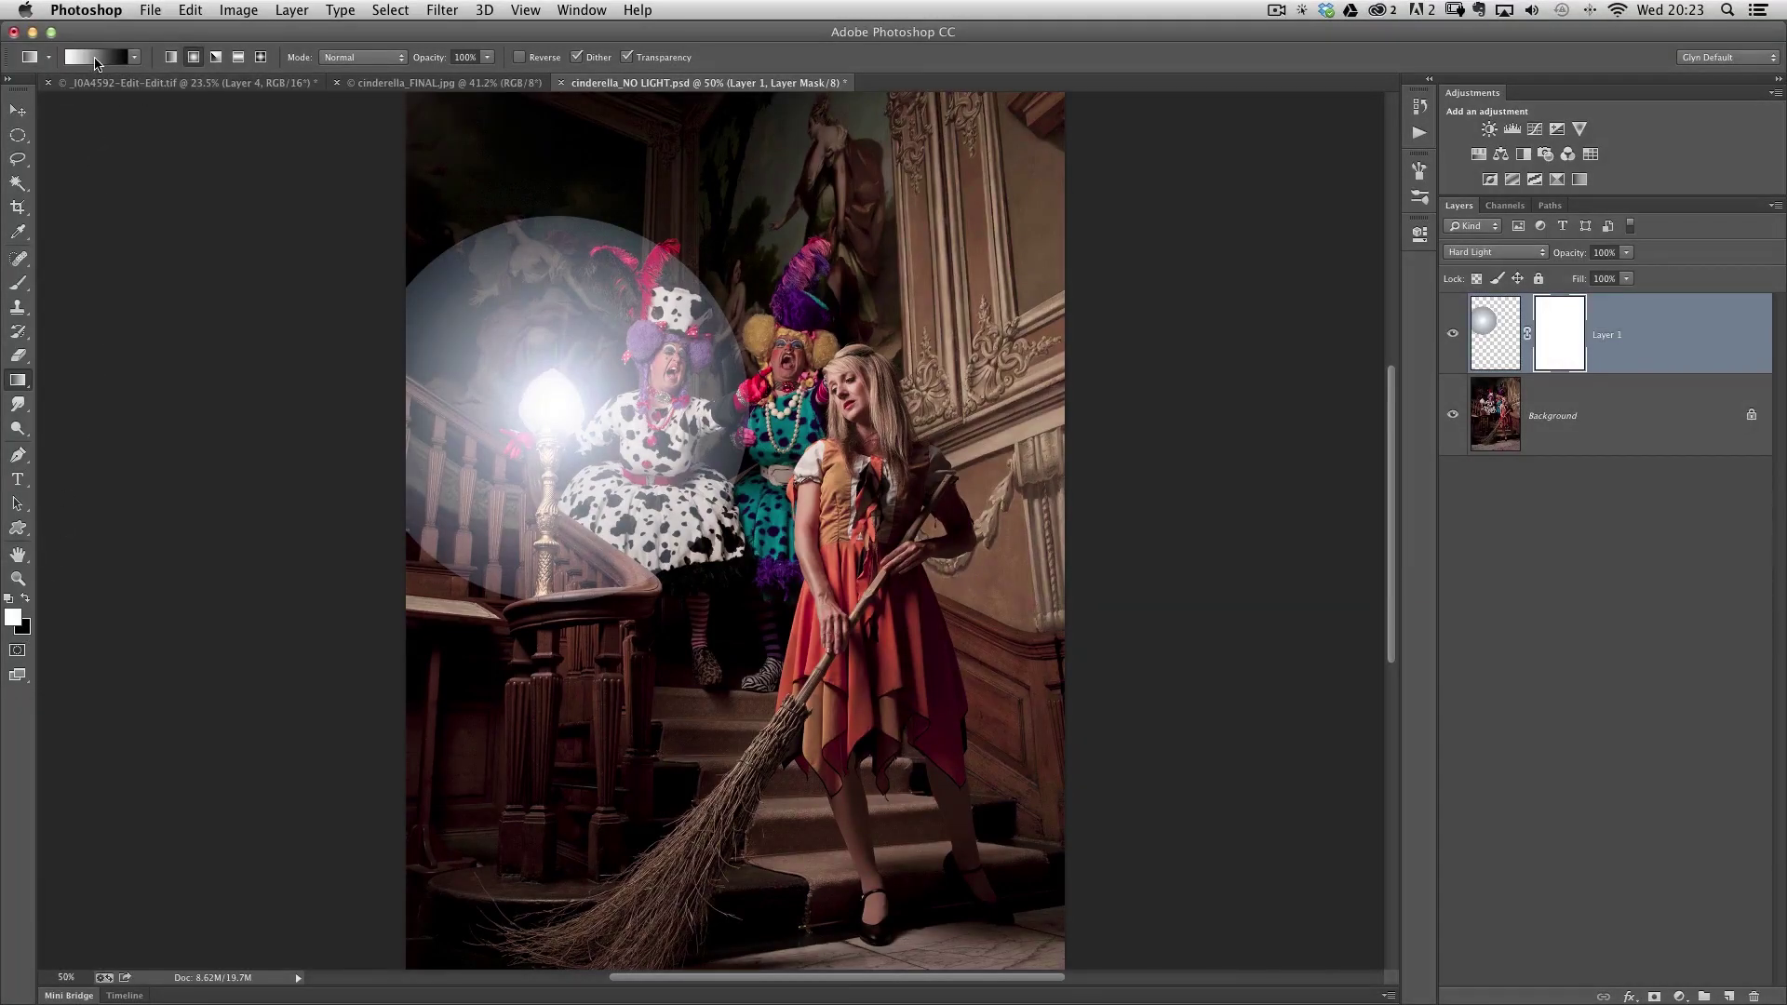
pyautogui.click(95, 61)
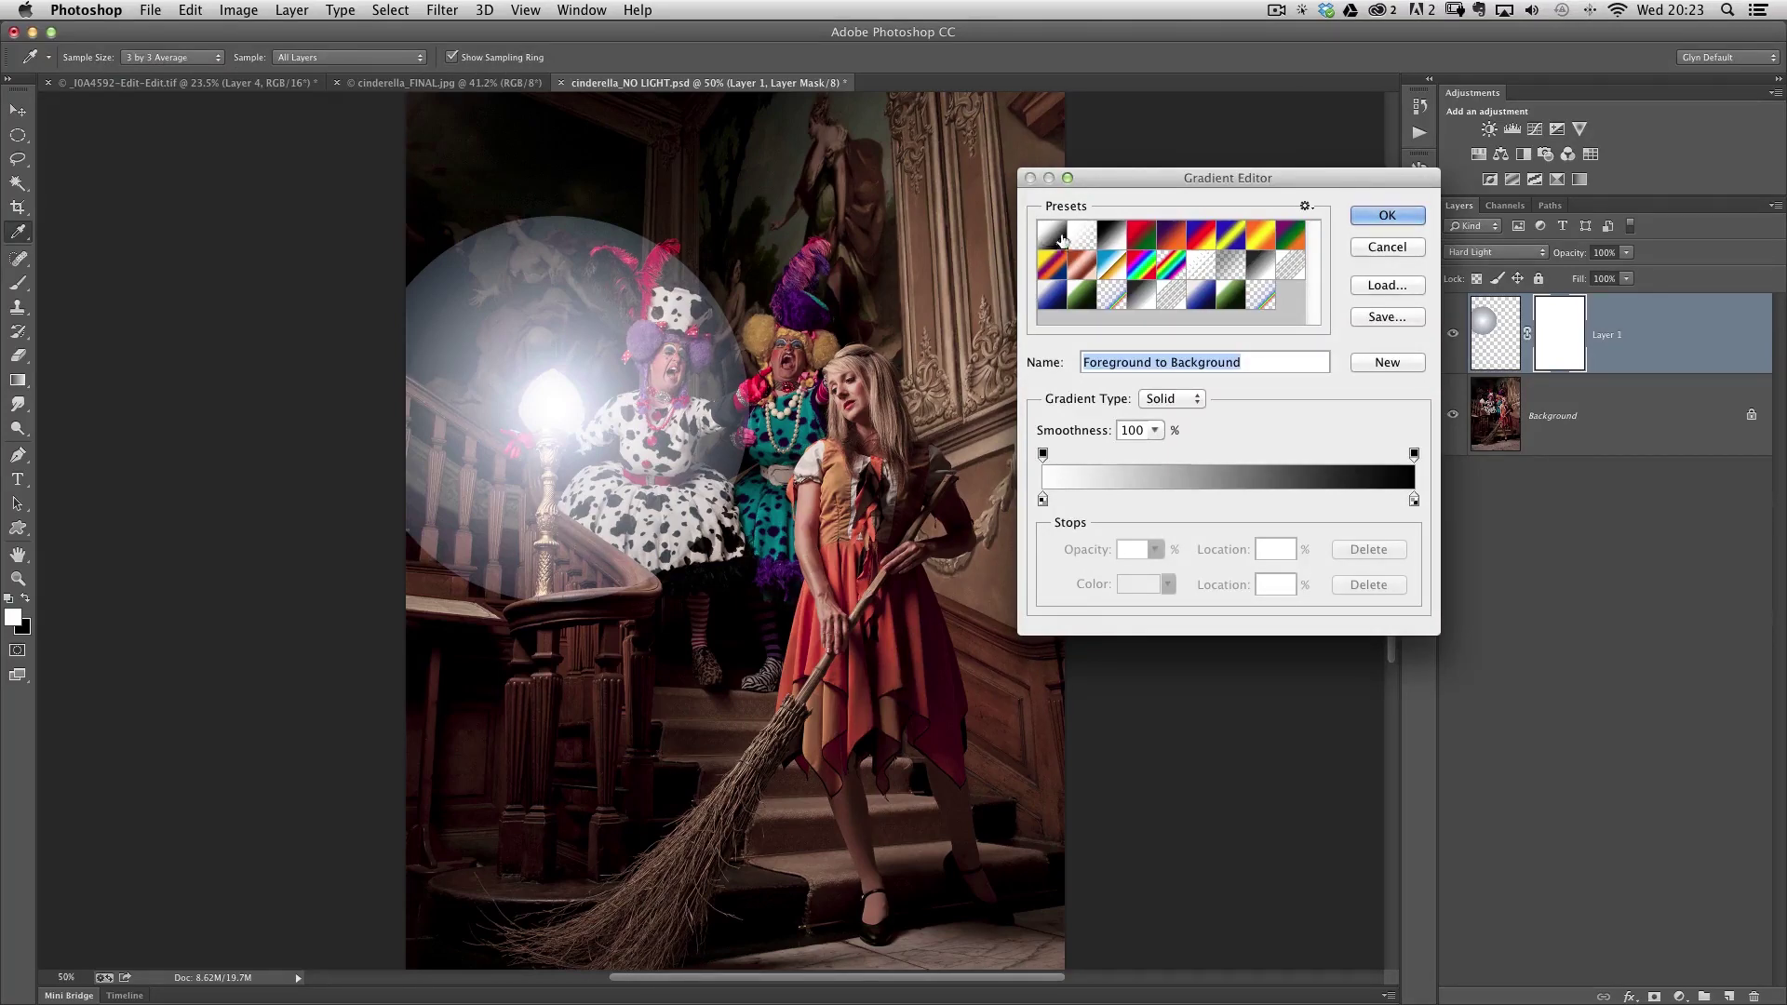
pyautogui.click(1381, 217)
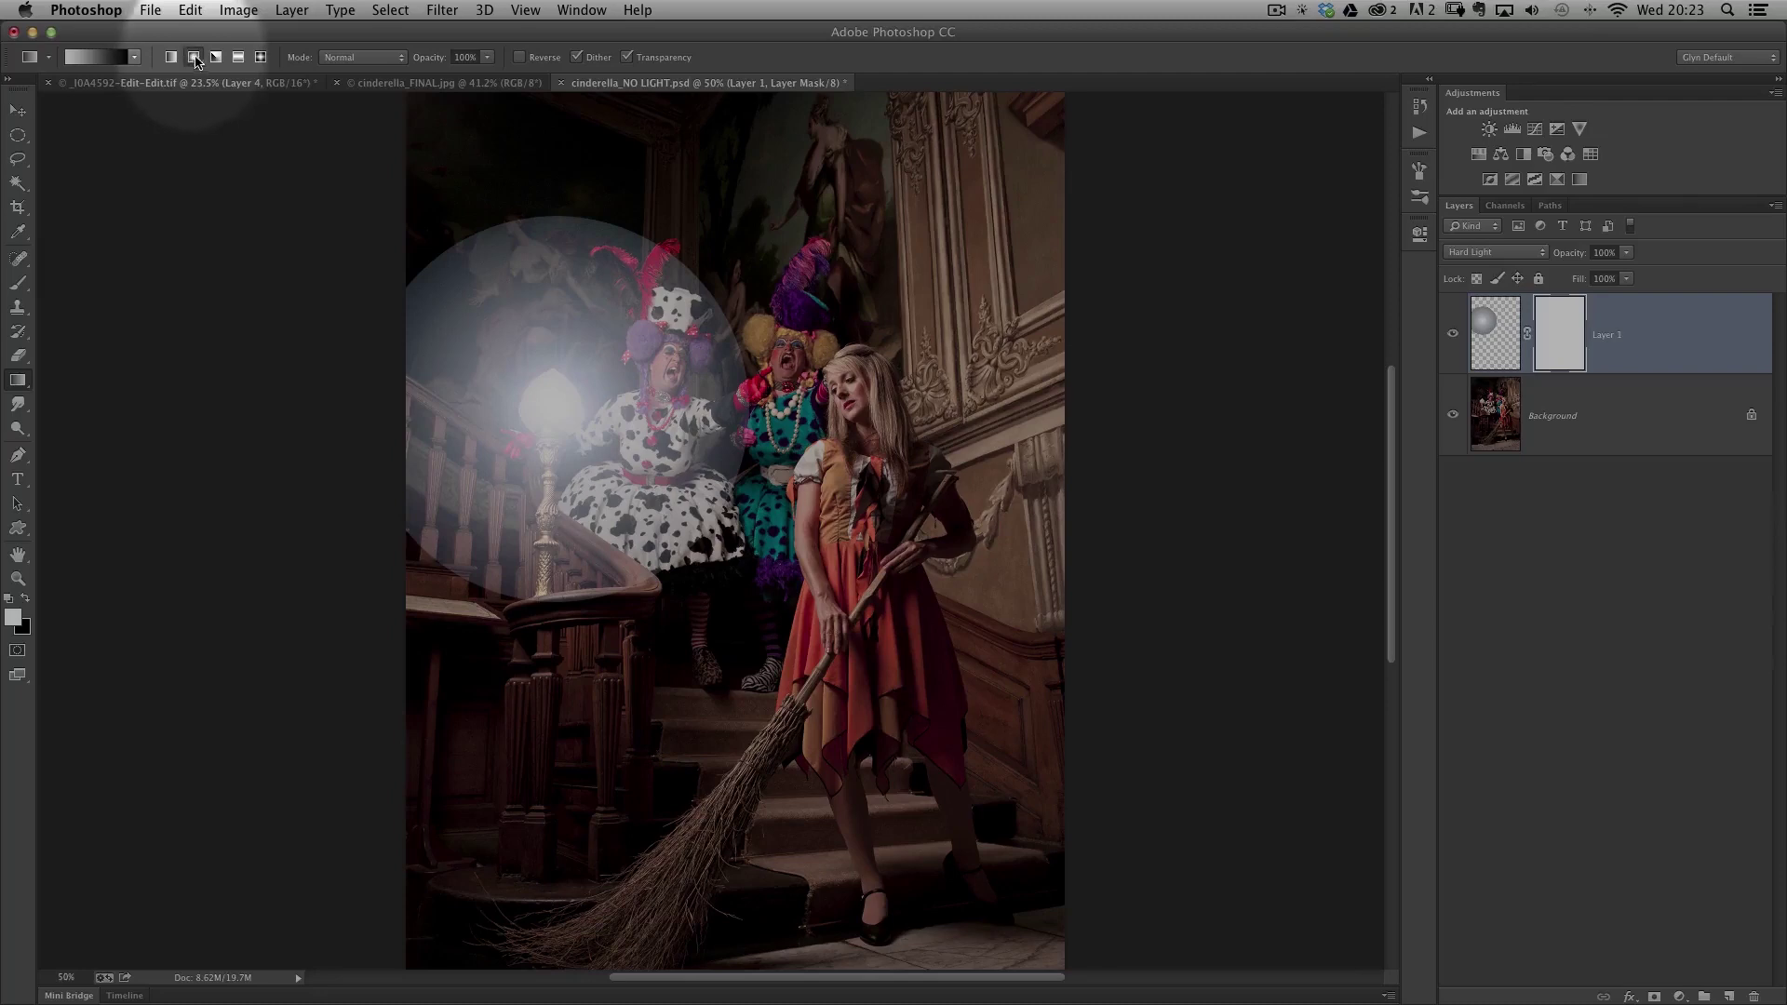
pyautogui.click(194, 57)
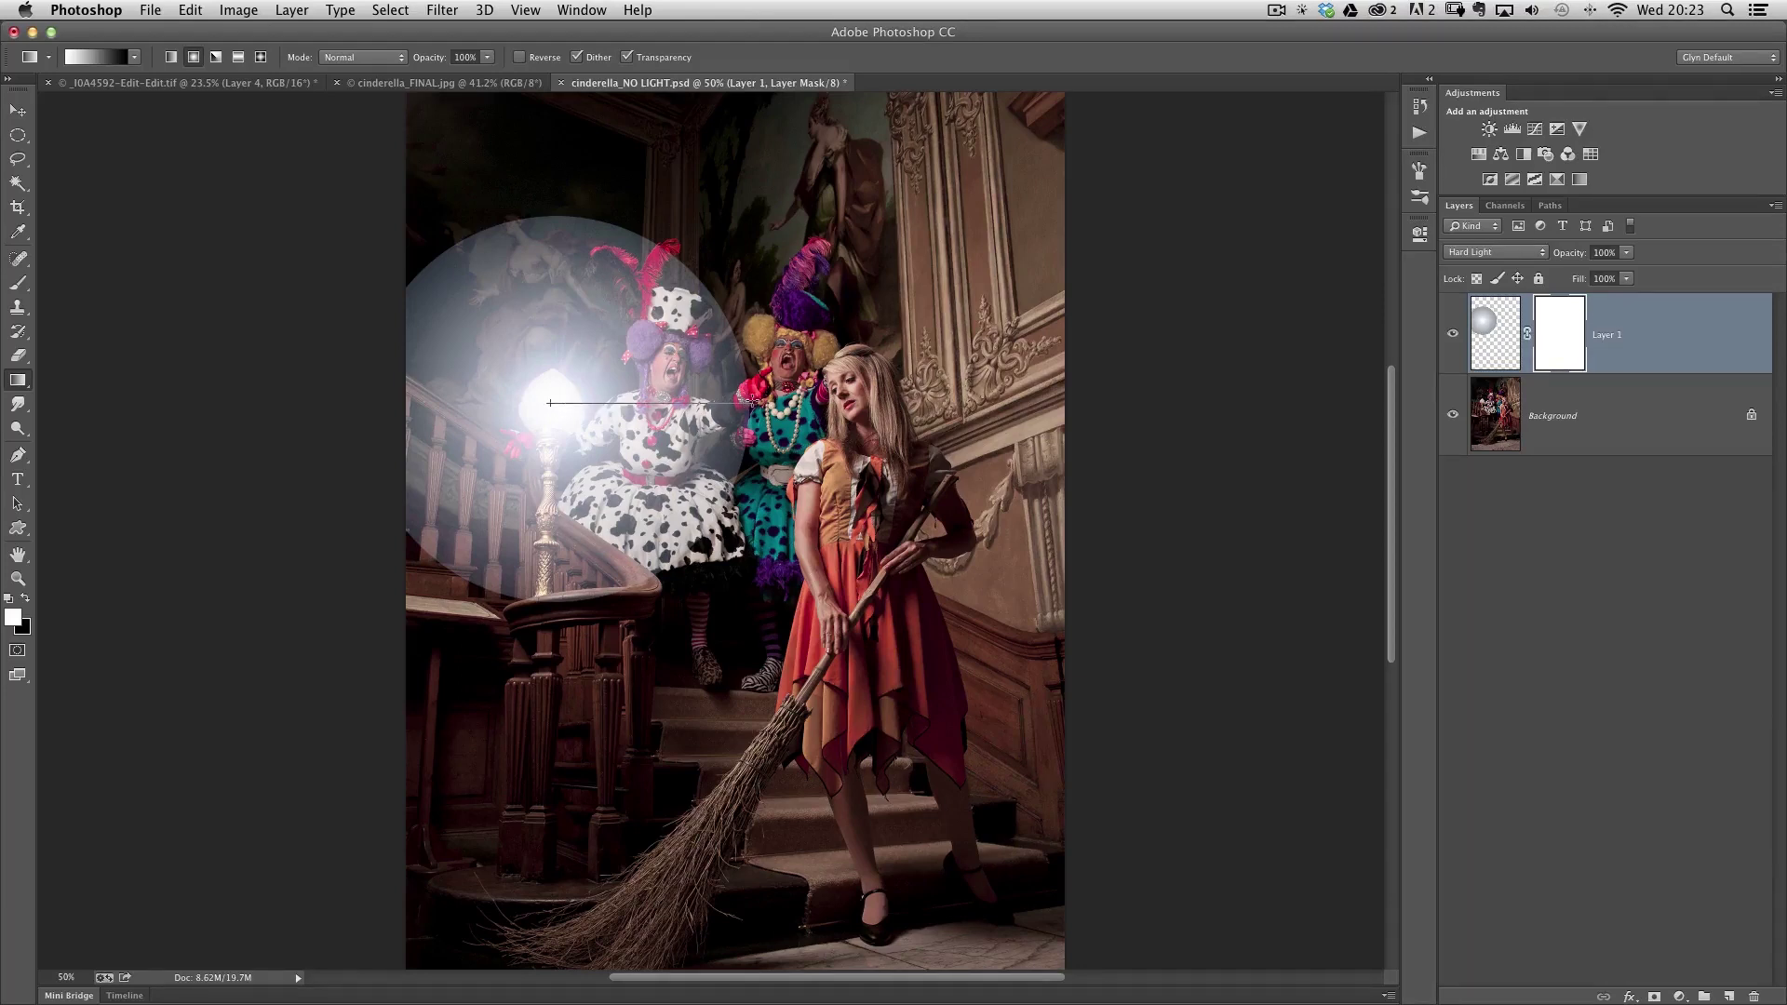
pyautogui.moveTo(756, 402); pyautogui.dragTo(755, 403)
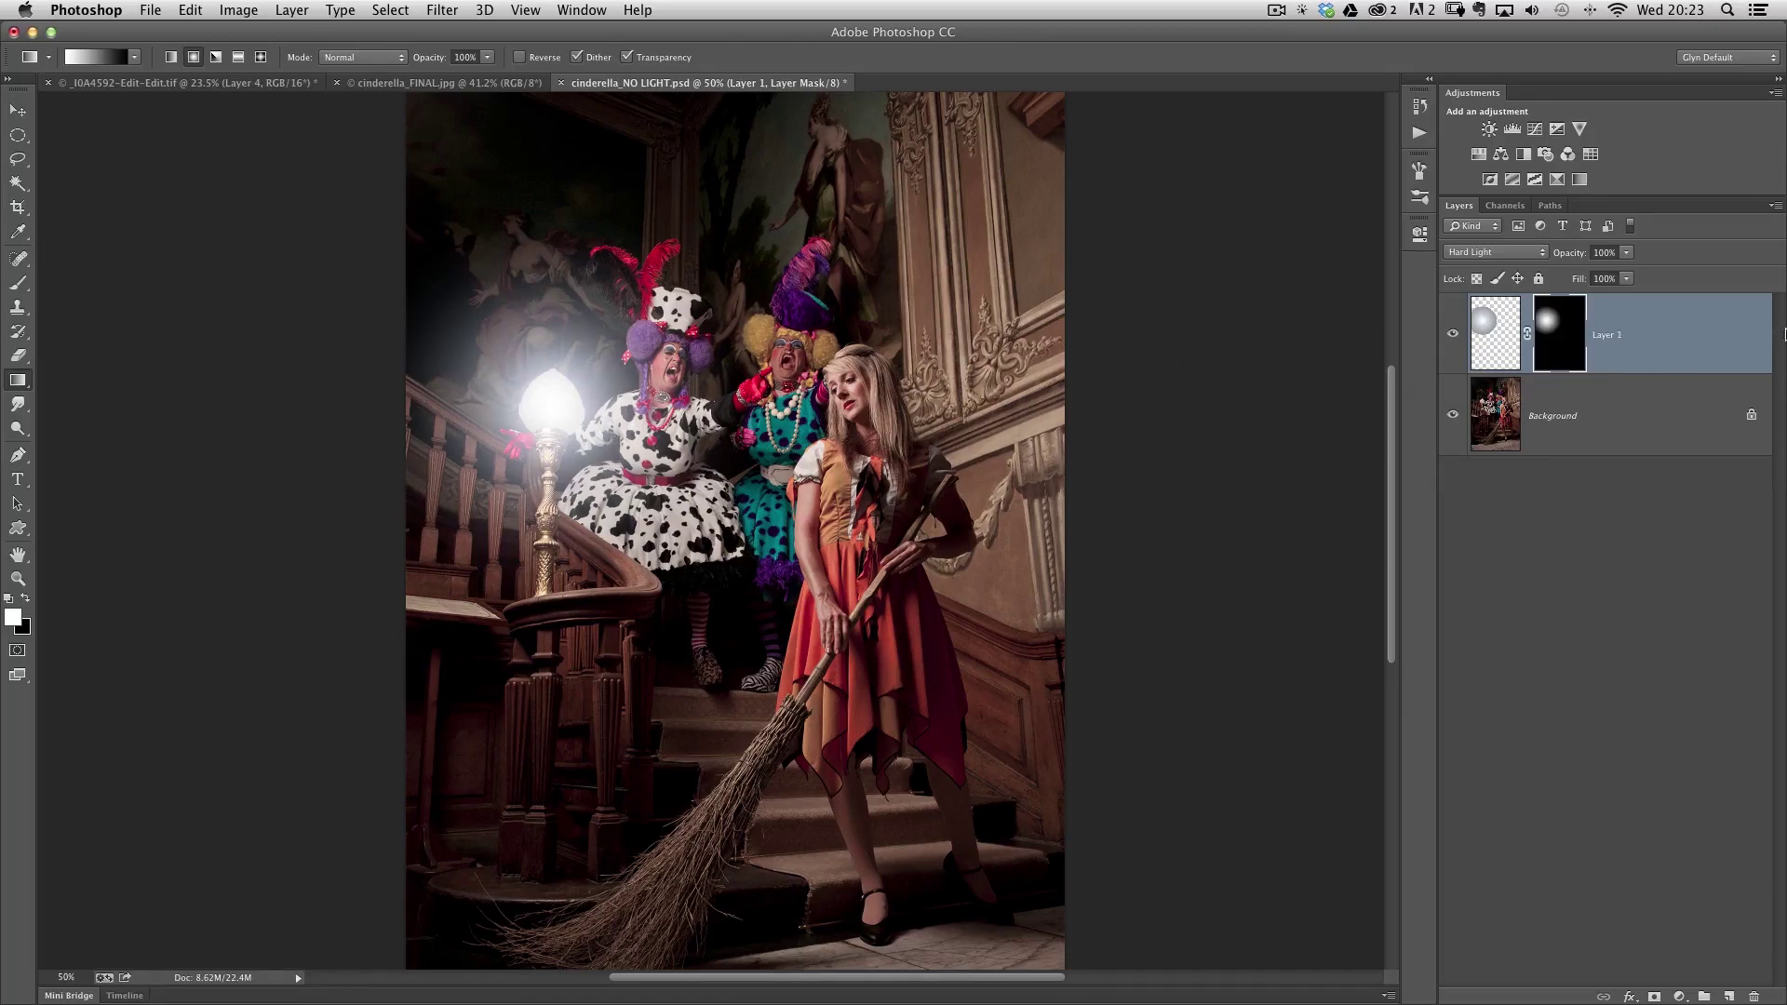
# - Inspect the flare layer's gradient mask on its own and compare the lit lamp with the one in cinderella_FINAL.jpg
pyautogui.keyDown('alt'); pyautogui.click(1563, 339); pyautogui.keyUp('alt')
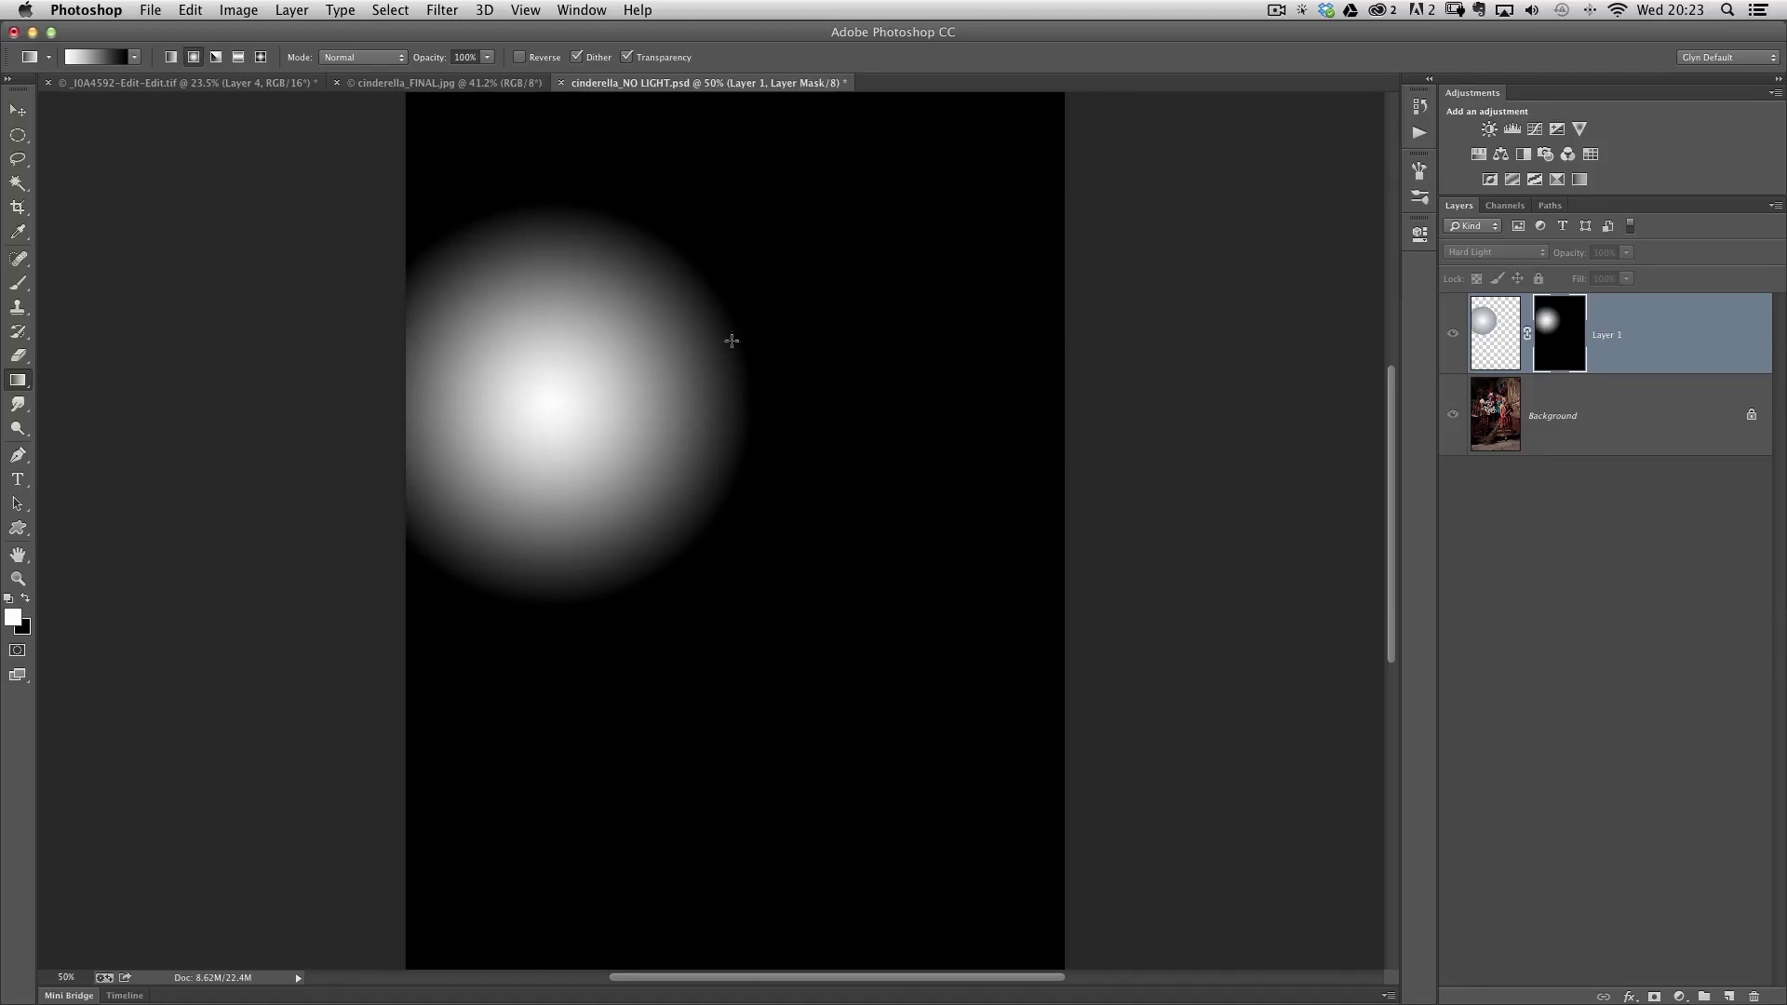
pyautogui.keyDown('alt'); pyautogui.click(1562, 337); pyautogui.keyUp('alt')
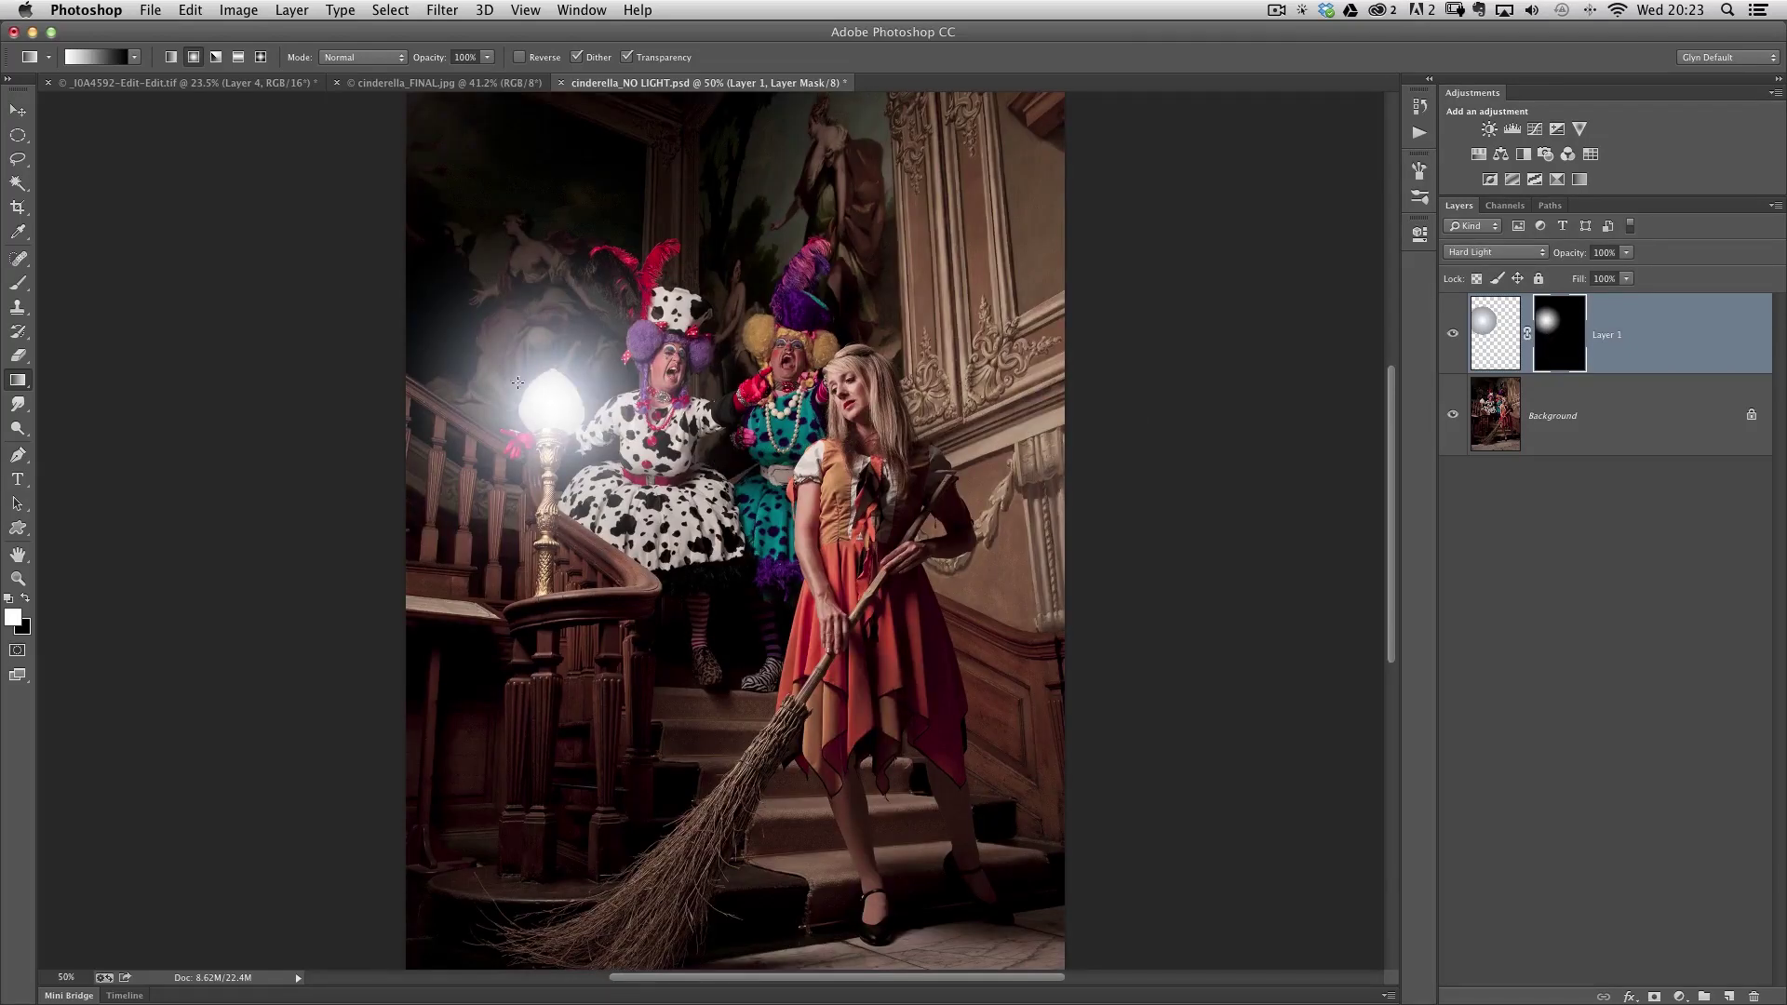
pyautogui.click(452, 83)
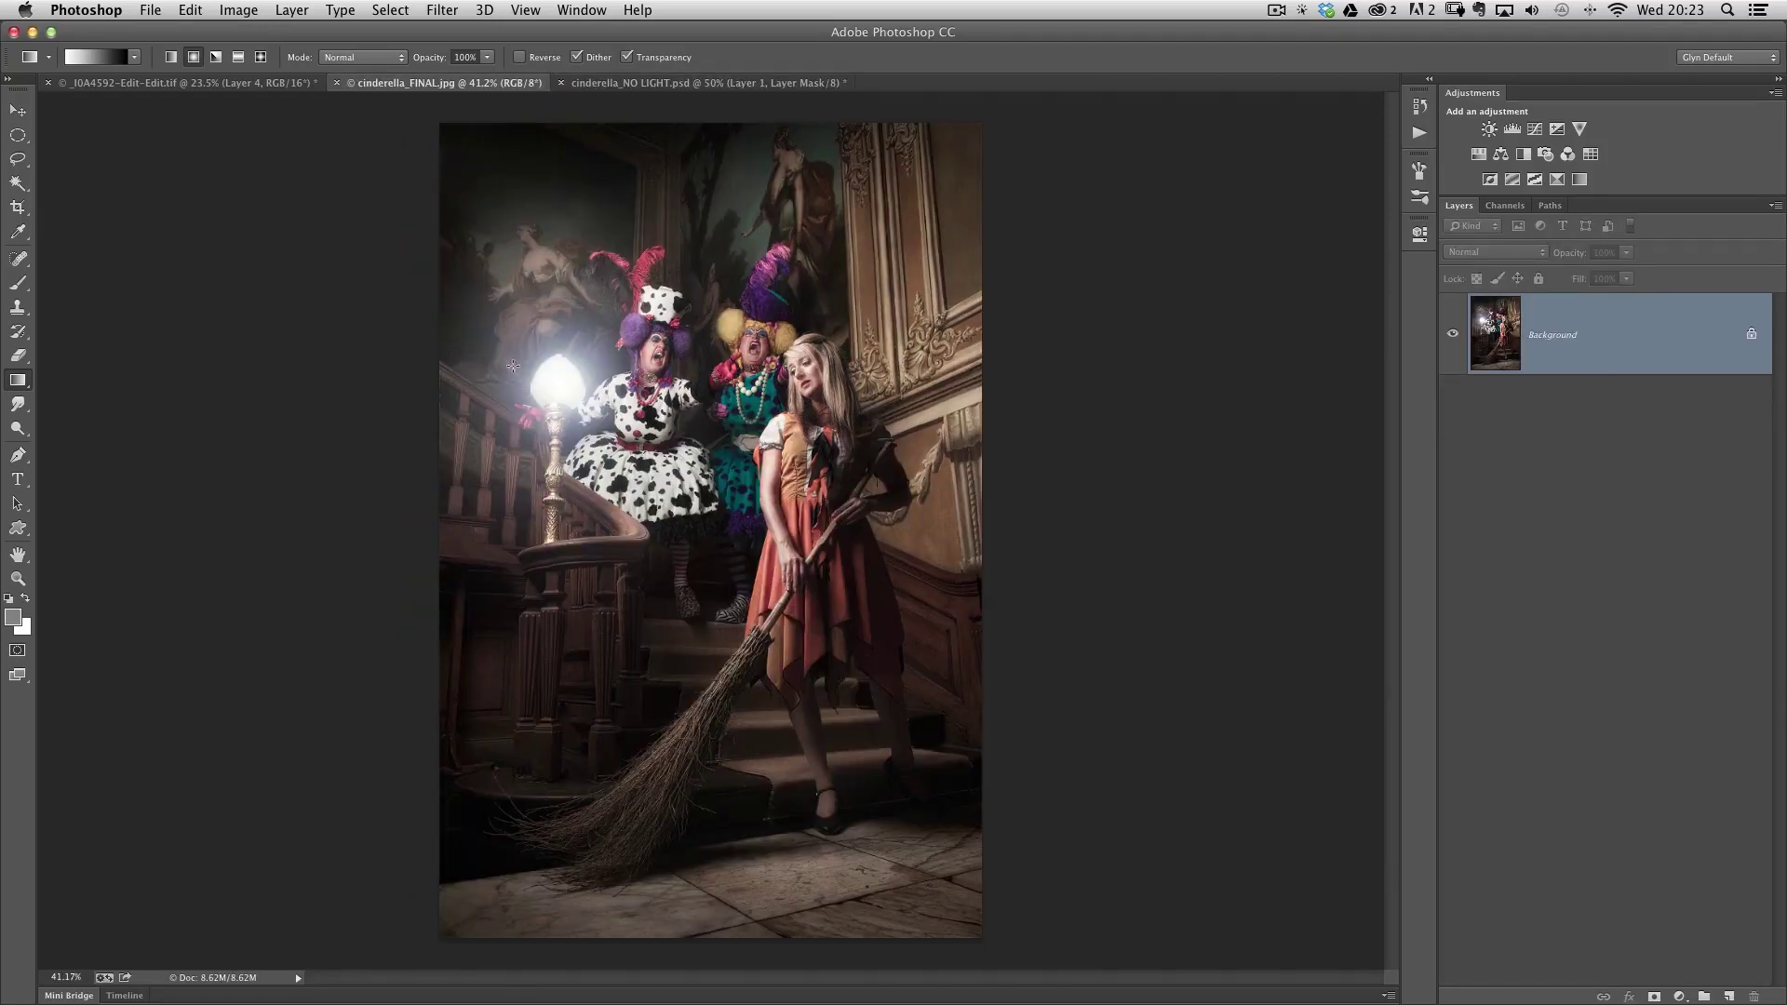
pyautogui.click(657, 87)
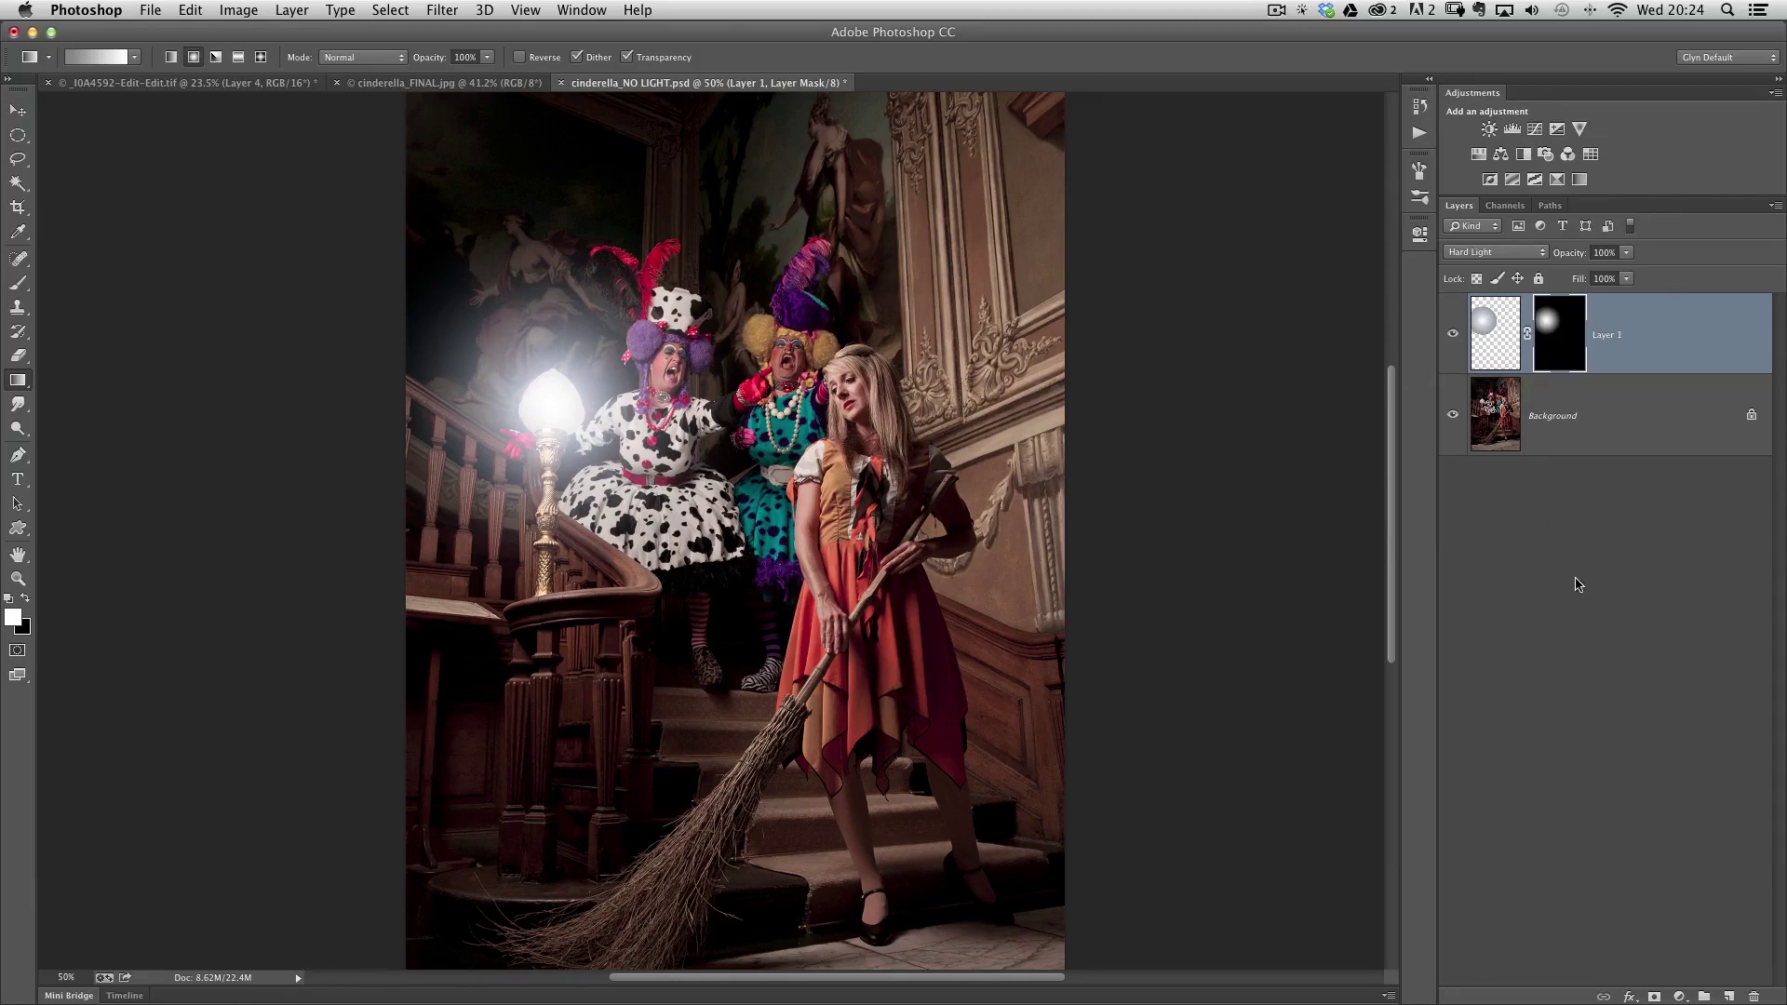
# - Add a new layer above the flare layer and choose the Brush tool with white as the foreground color
pyautogui.click(1728, 997)
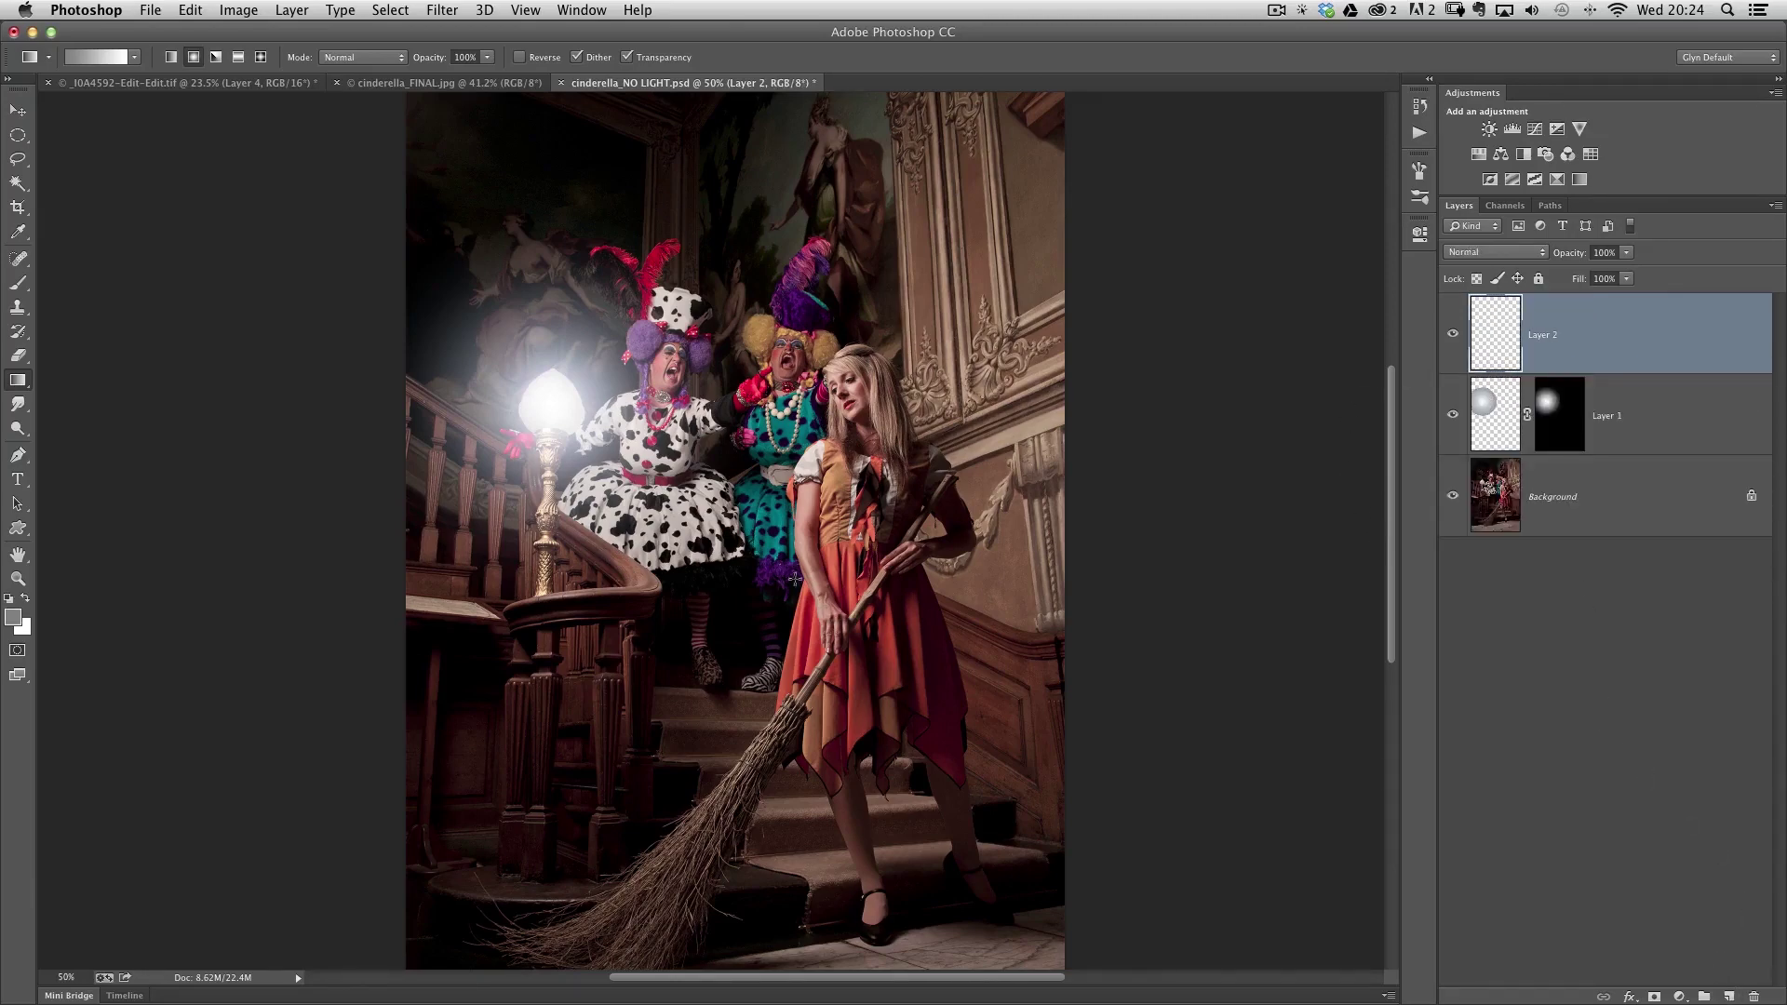
pyautogui.press('b')
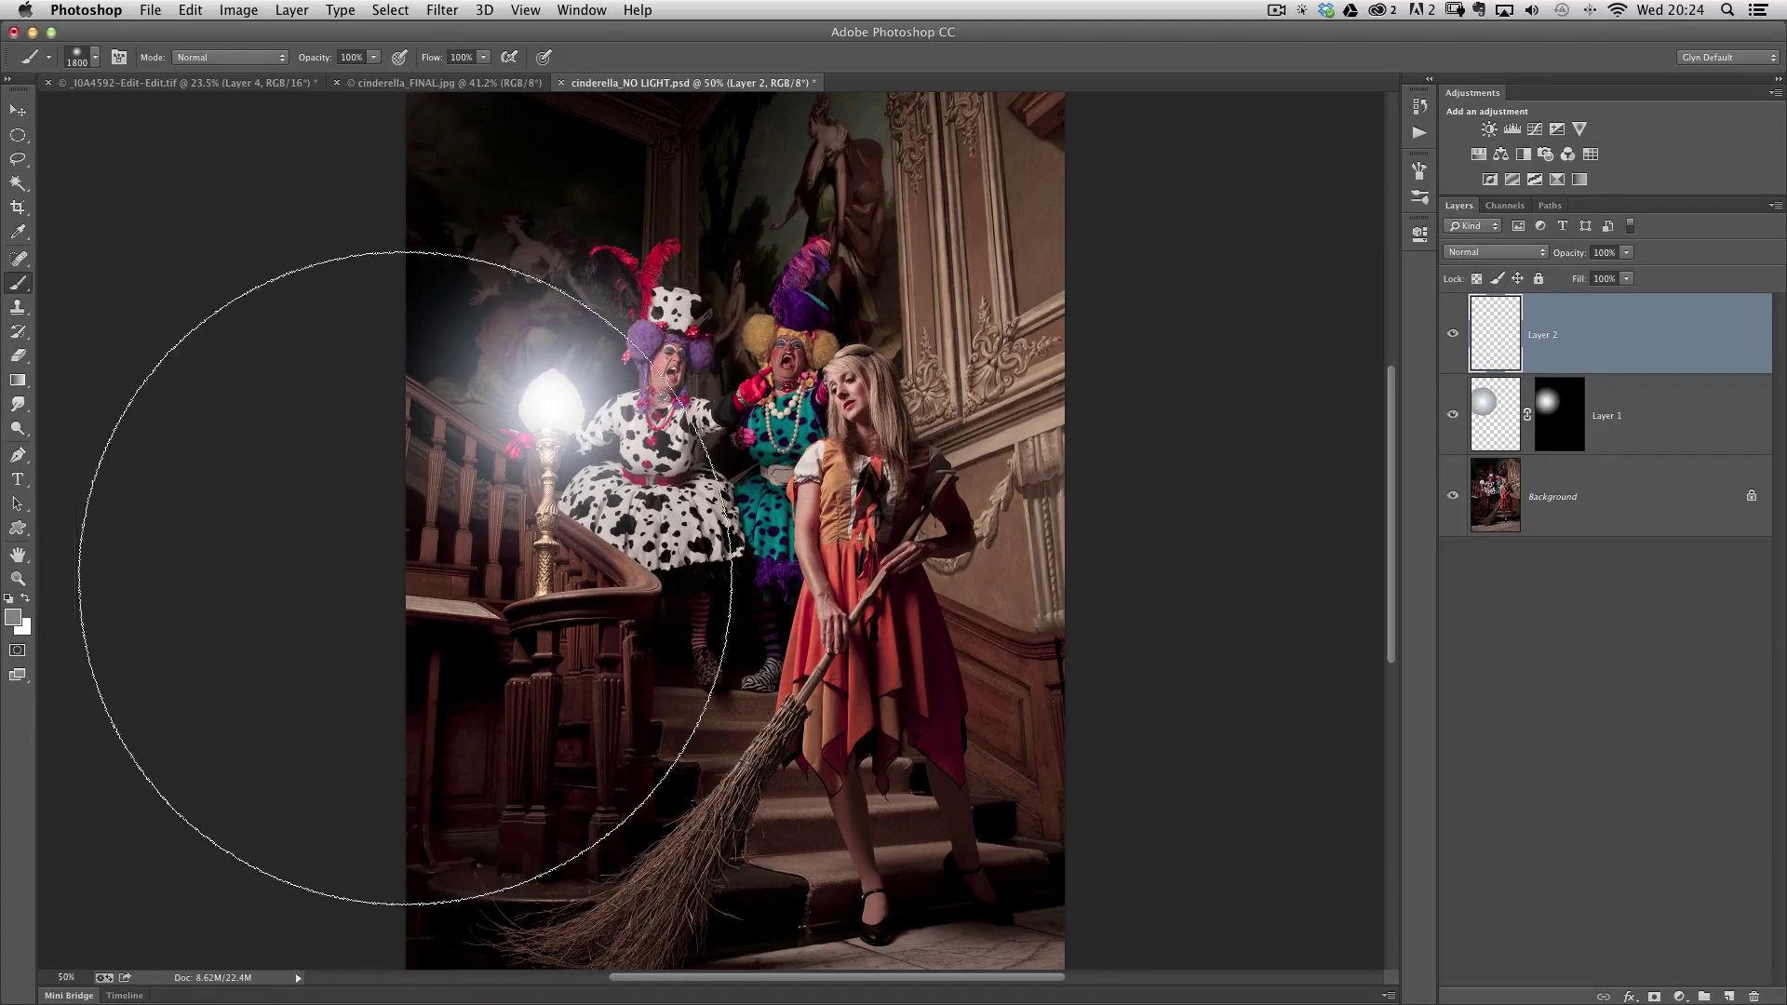
pyautogui.press('d')
pyautogui.press('x')
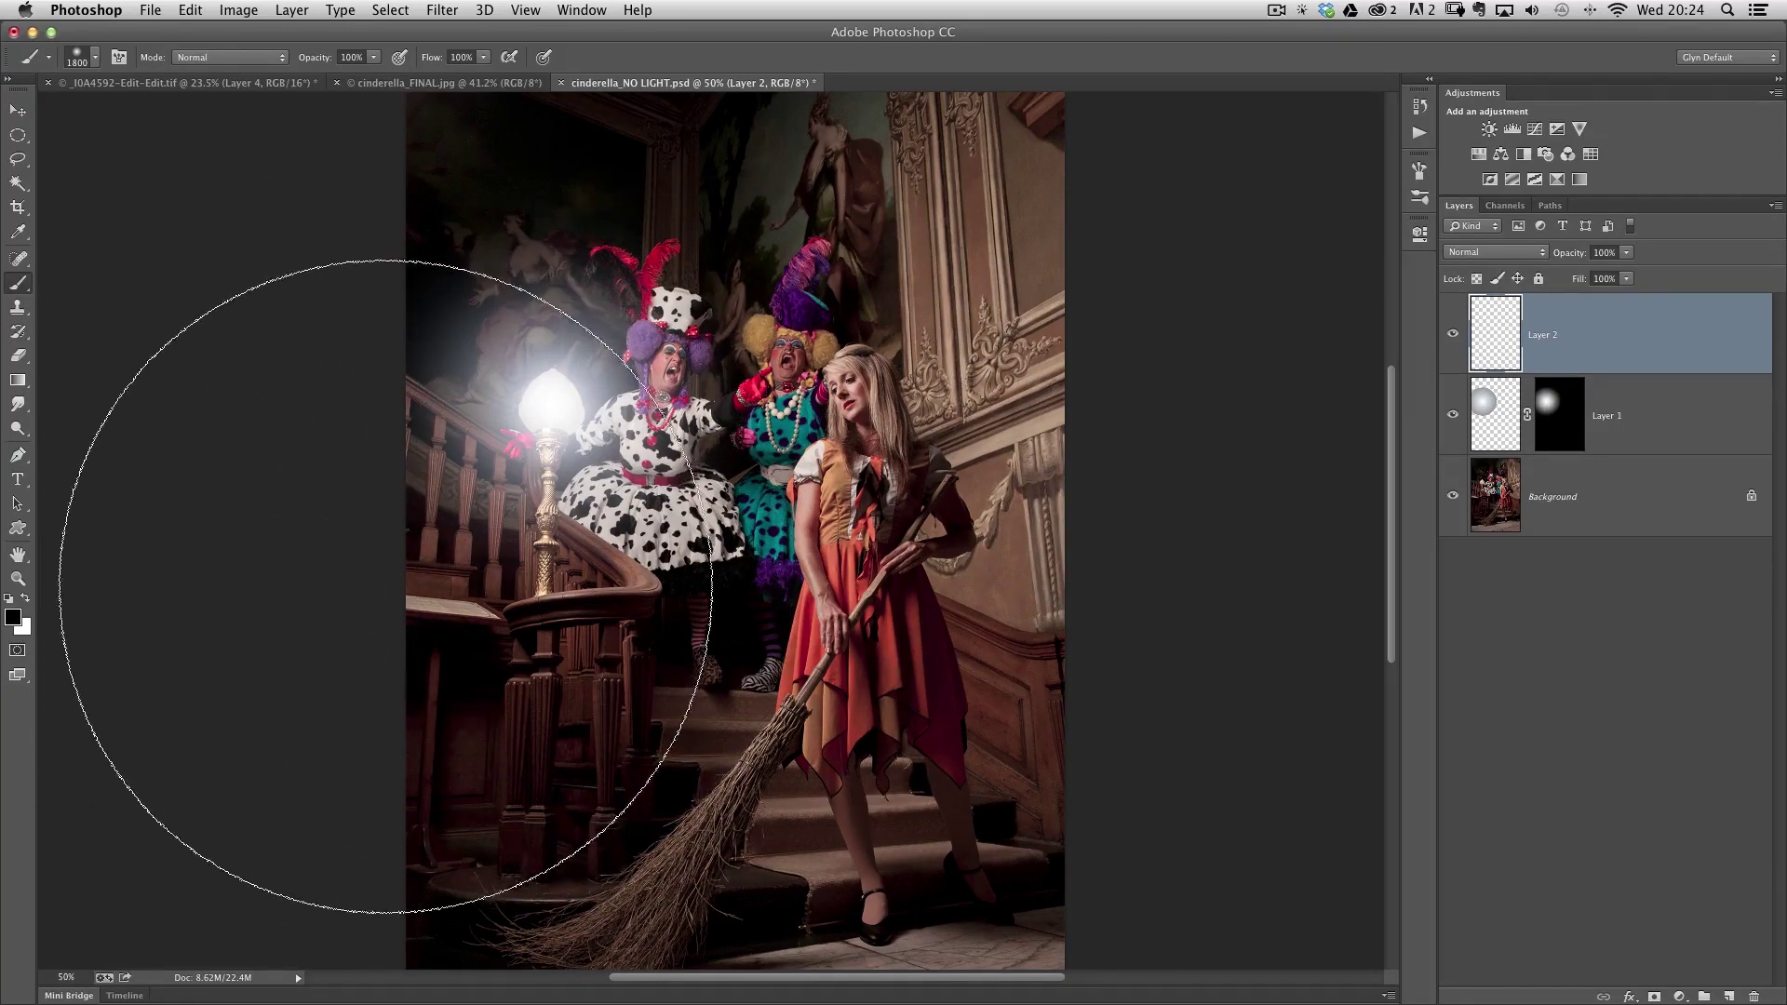
# - Reduce the soft round brush to 200 px and paint a single white spot between the two costumed figures' headdresses
pyautogui.press('[')
pyautogui.press('[')
pyautogui.press('[')
pyautogui.press('[')
pyautogui.press('[')
pyautogui.press('[')
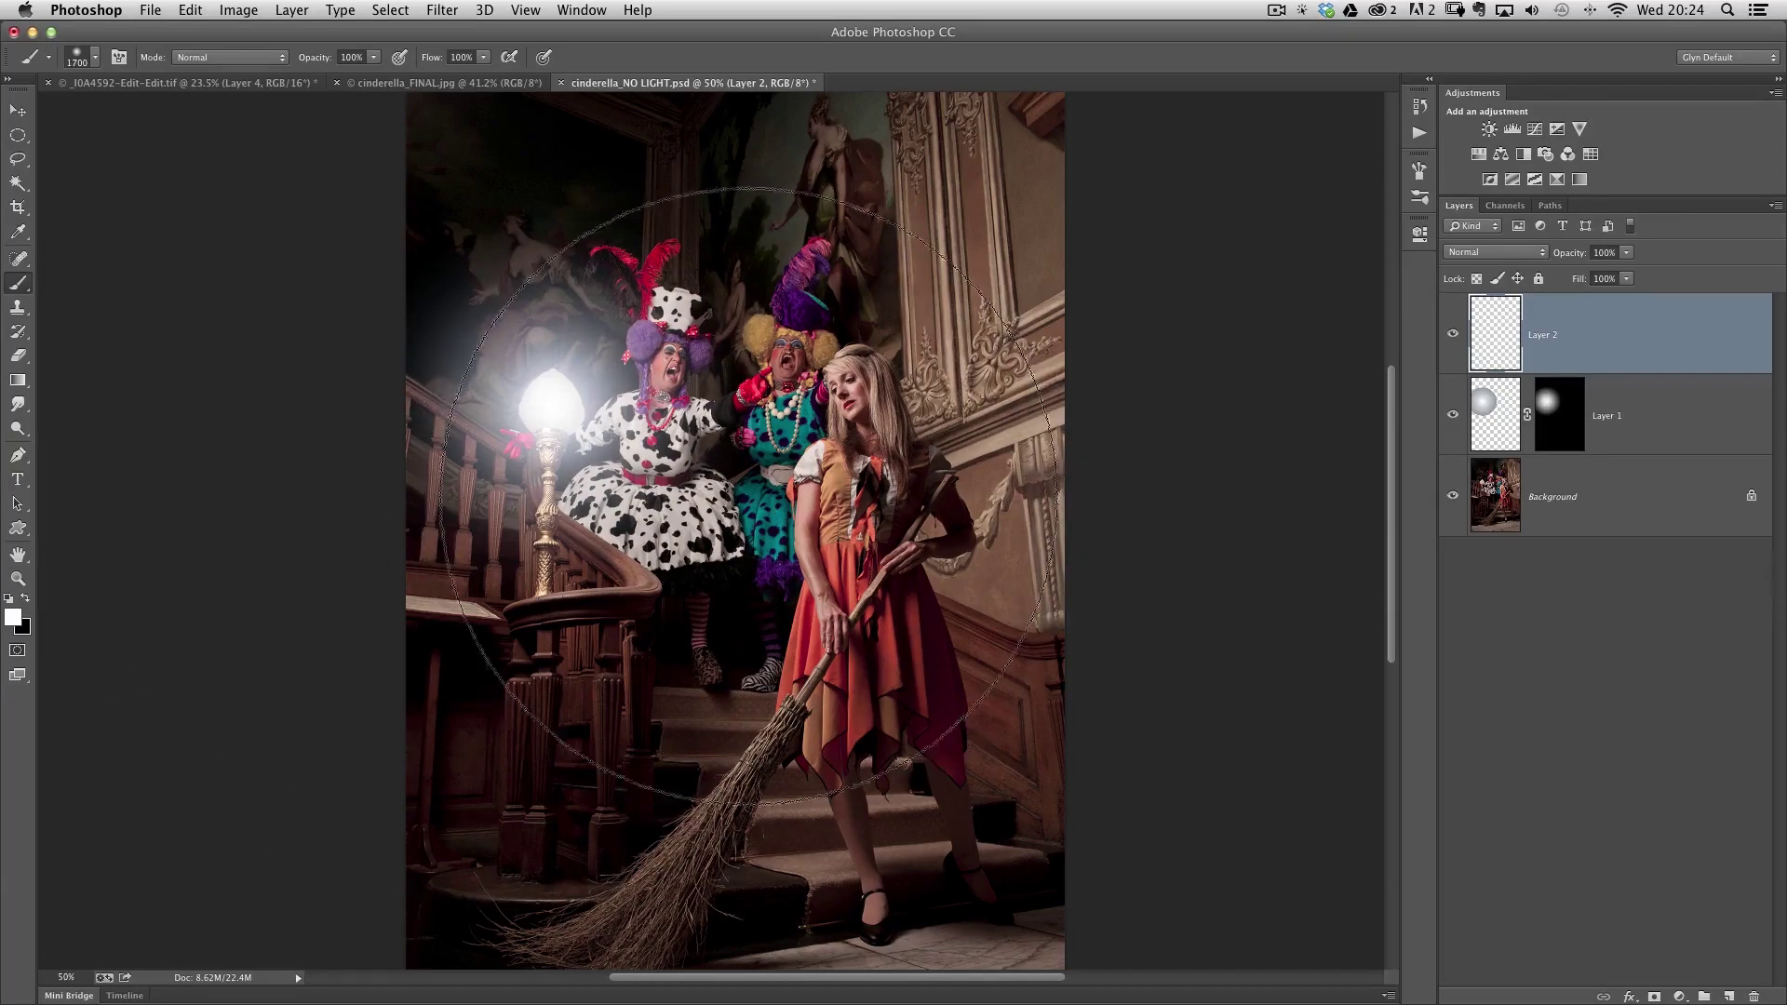
pyautogui.press('[')
pyautogui.press('[')
pyautogui.press('[')
pyautogui.press('[')
pyautogui.press('[')
pyautogui.press('[')
pyautogui.press('[')
pyautogui.press('[')
pyautogui.press('[')
pyautogui.press('[')
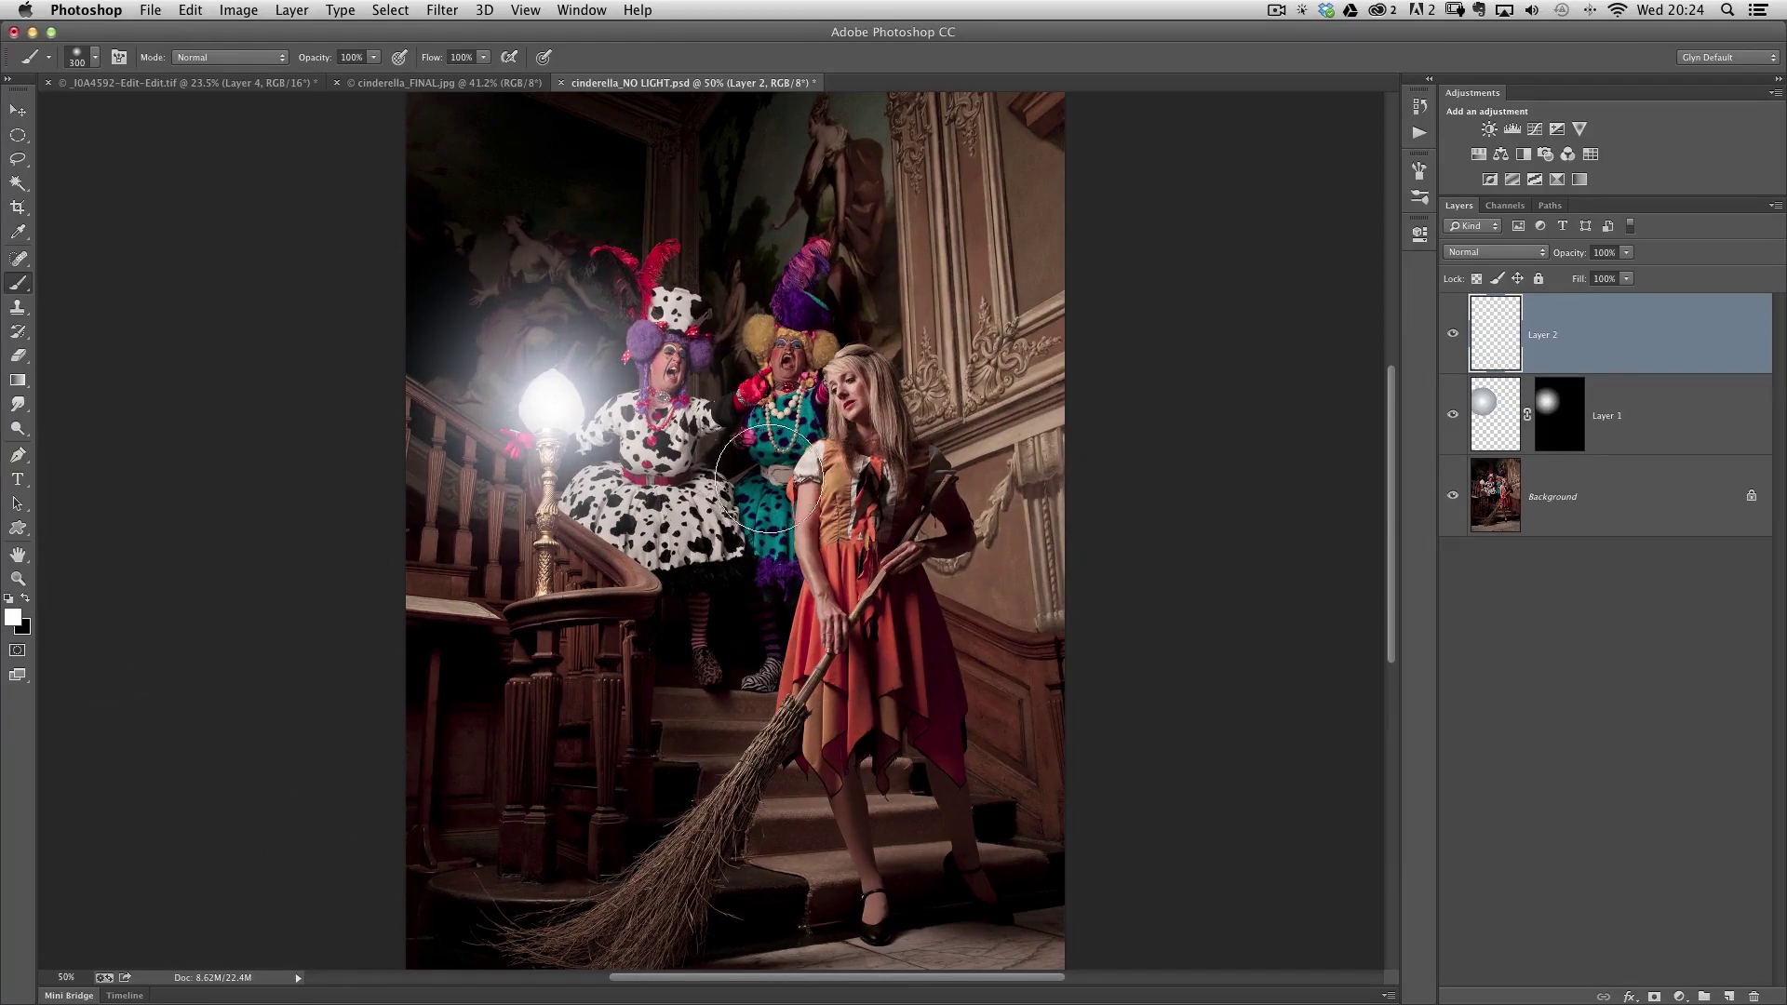
pyautogui.press('[')
pyautogui.click(118, 57)
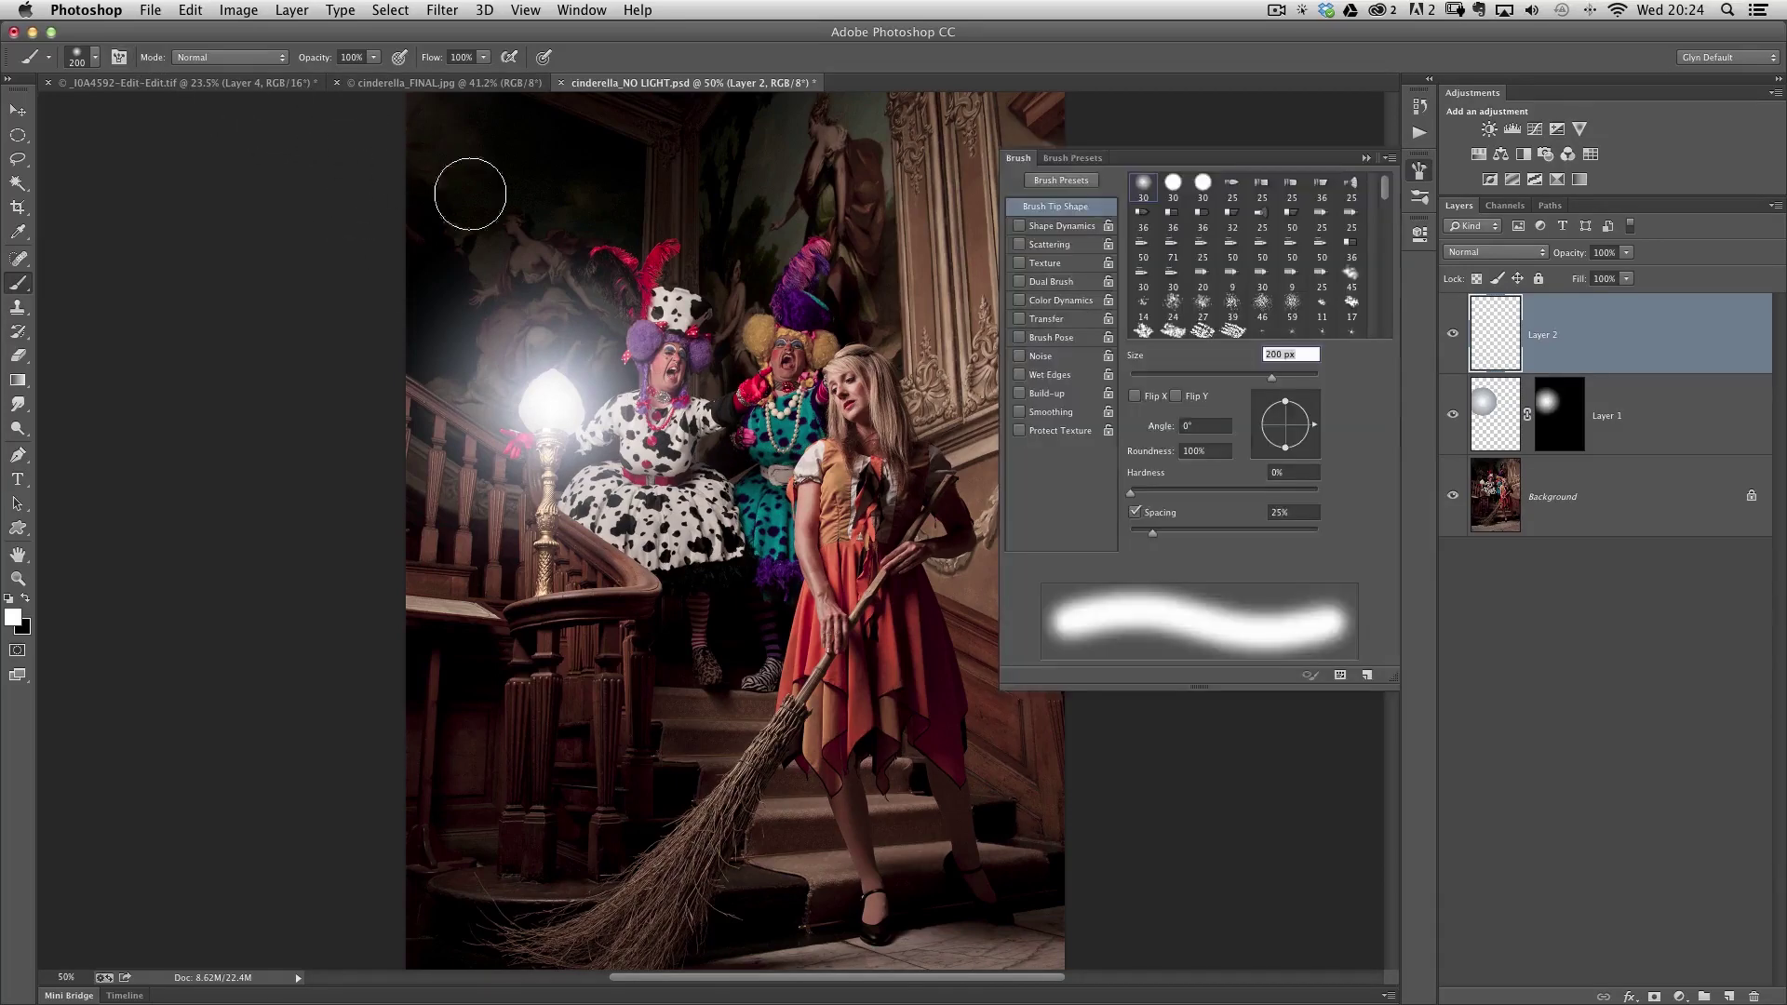
pyautogui.click(1418, 171)
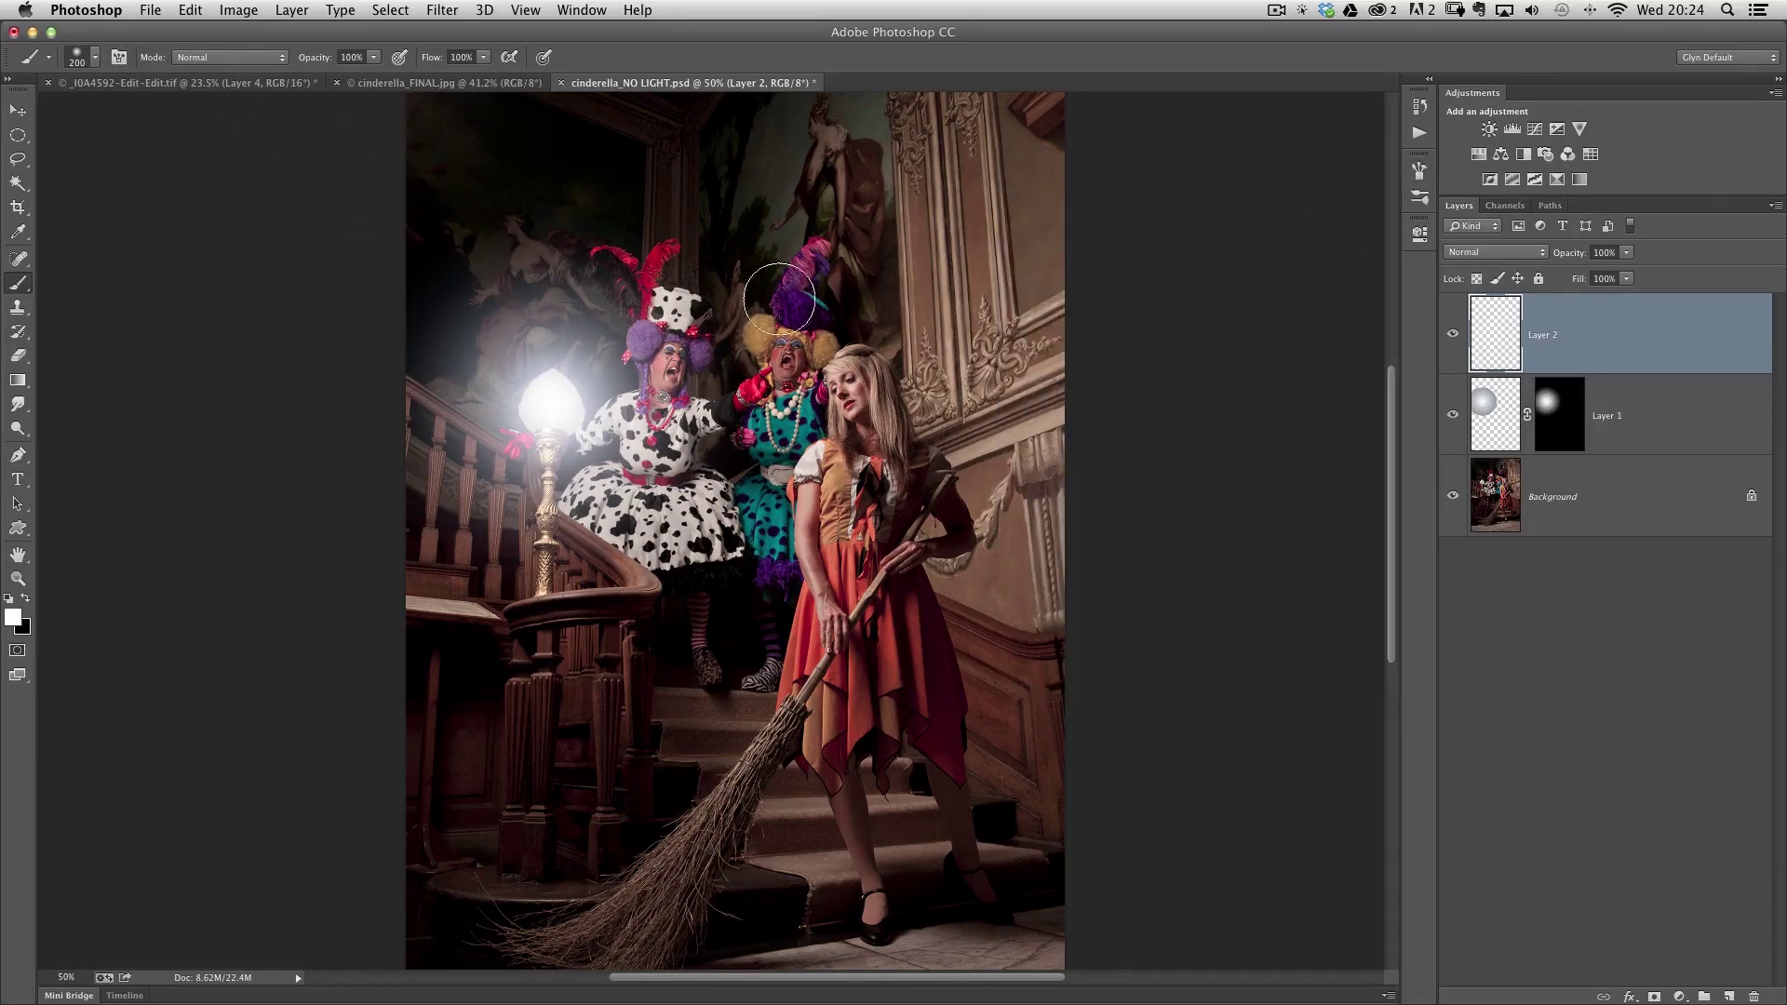
pyautogui.click(738, 279)
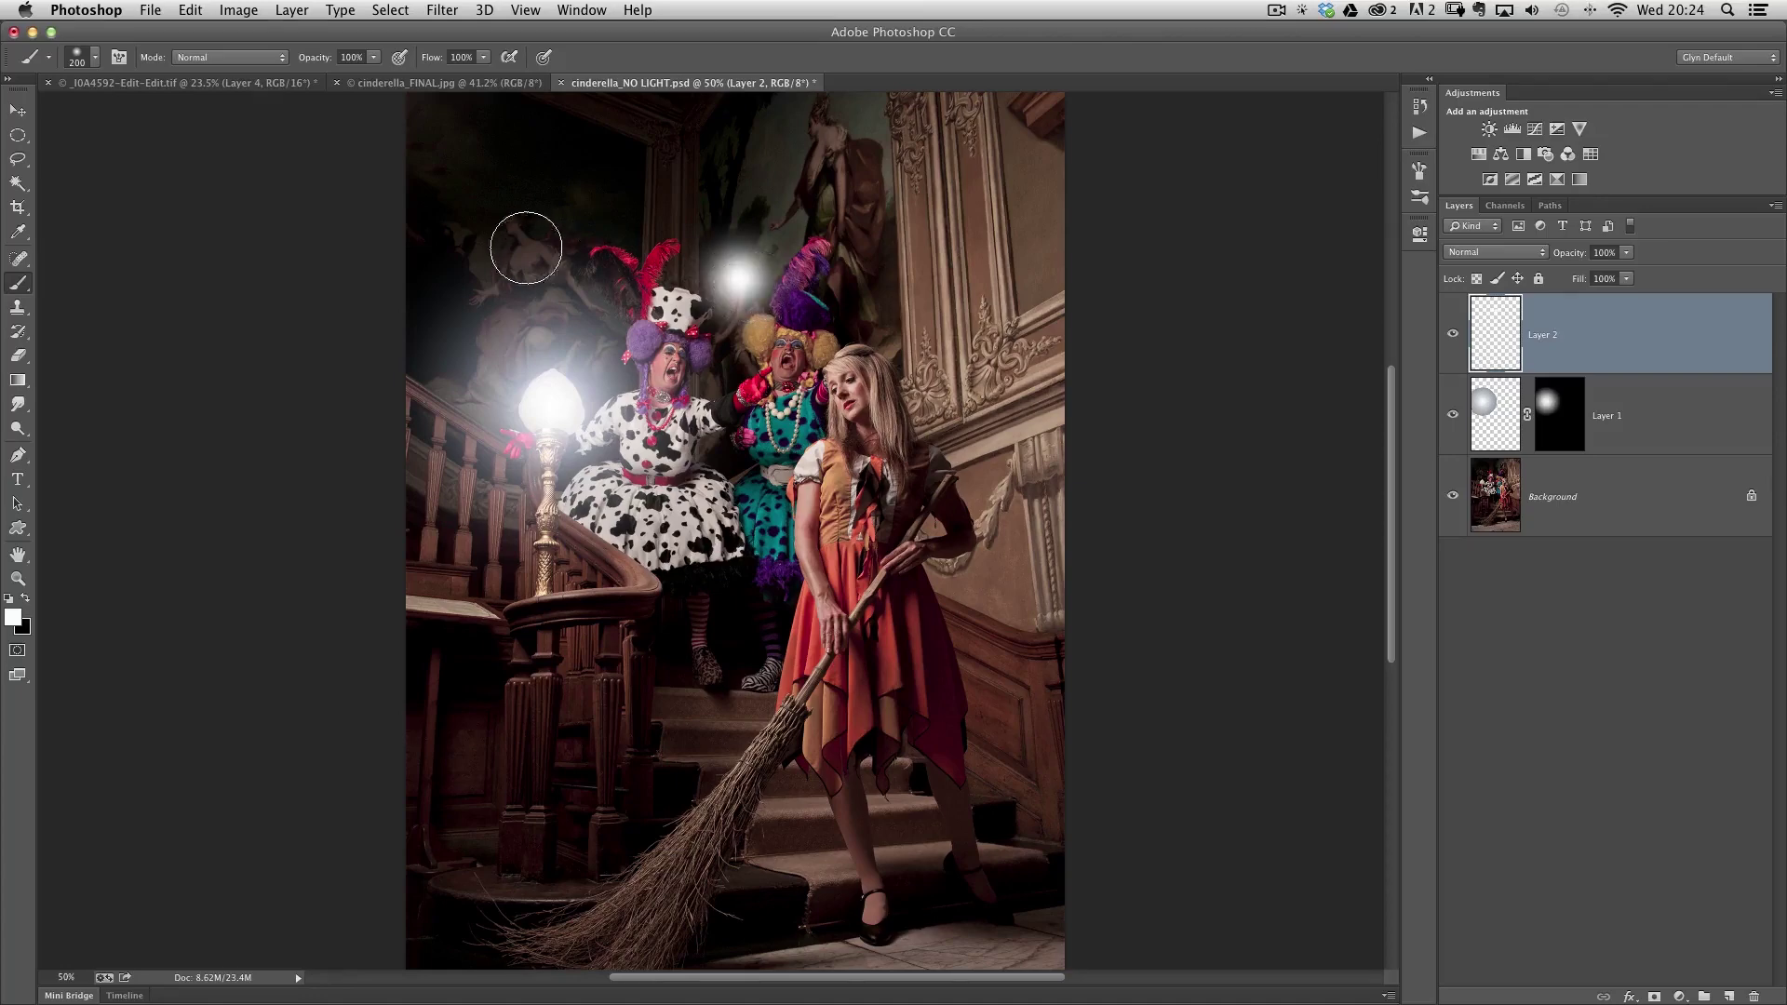
# - Set the white spot layer's blend mode to Overlay and move the spot onto the painting above the lamp
pyautogui.click(1473, 252)
pyautogui.click(1489, 434)
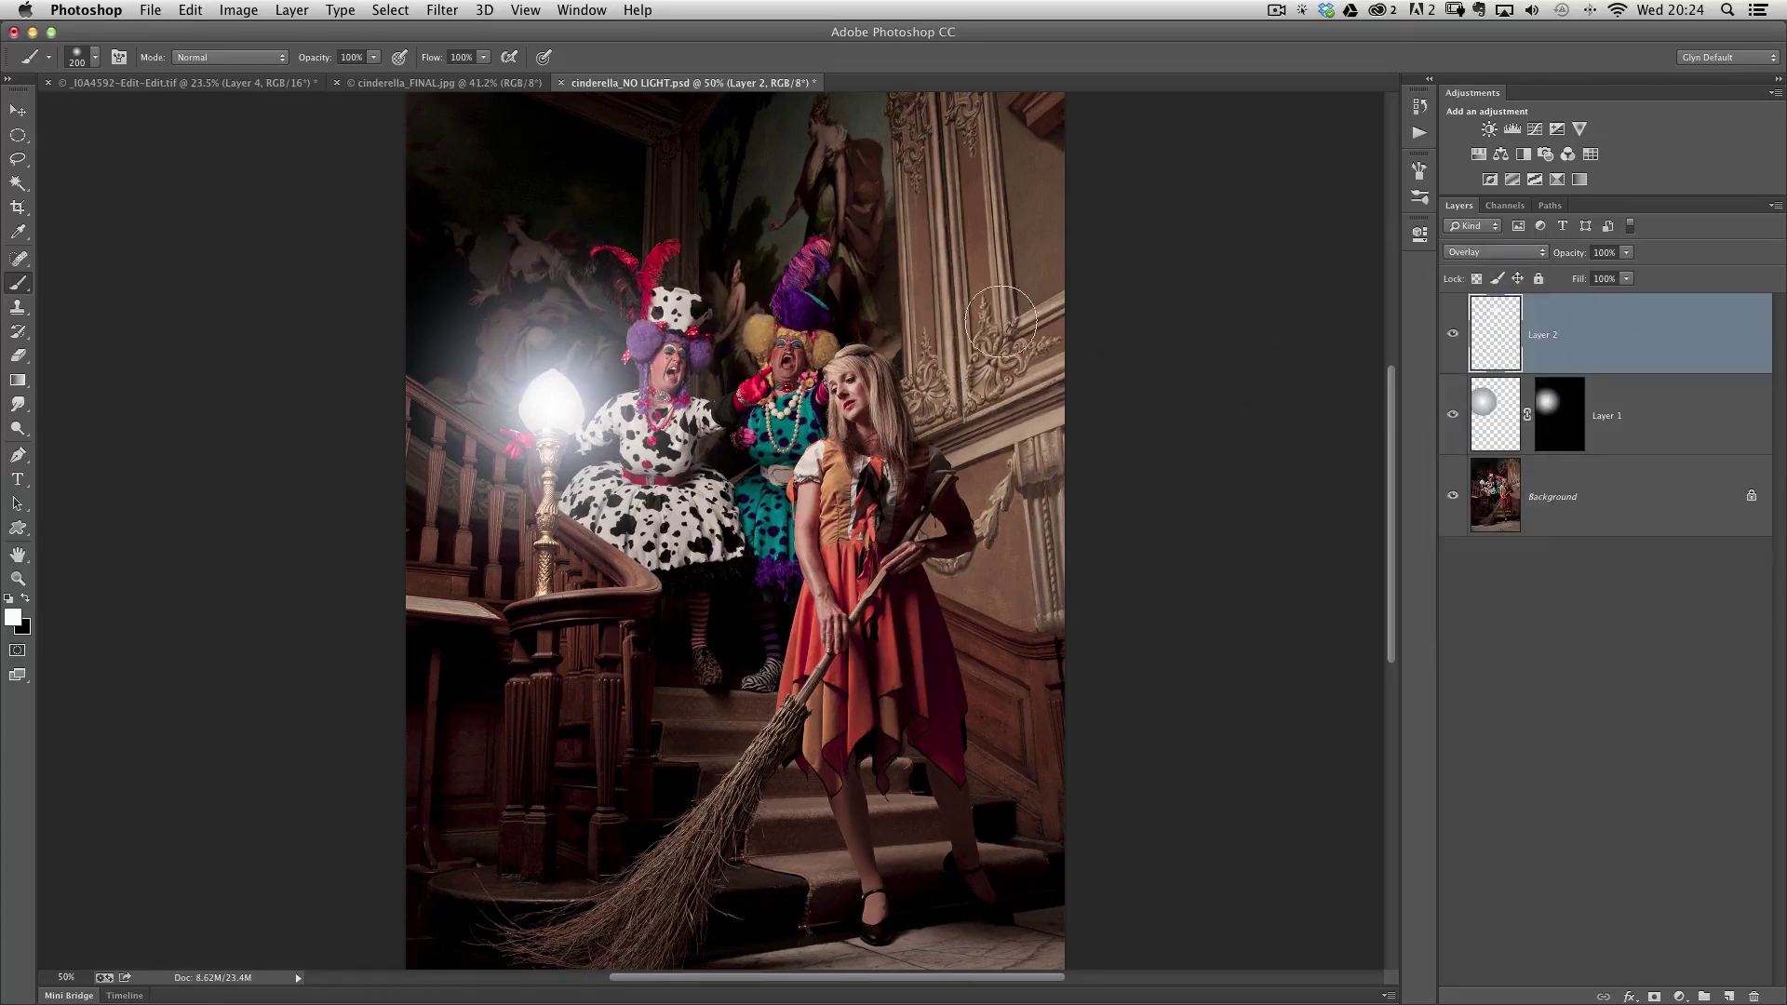
pyautogui.press('v')
pyautogui.moveTo(719, 290)
pyautogui.mouseDown()
pyautogui.moveTo(509, 223)
pyautogui.moveTo(770, 172)
pyautogui.moveTo(569, 186)
pyautogui.moveTo(474, 217)
pyautogui.moveTo(514, 880)
pyautogui.moveTo(843, 892)
pyautogui.moveTo(778, 931)
pyautogui.moveTo(498, 951)
pyautogui.moveTo(507, 759)
pyautogui.moveTo(460, 582)
pyautogui.moveTo(518, 228)
pyautogui.moveTo(523, 265)
pyautogui.mouseUp()
# - Enlarge the Overlay glow evenly about its center to about 213% with Free Transform
pyautogui.click(190, 10)
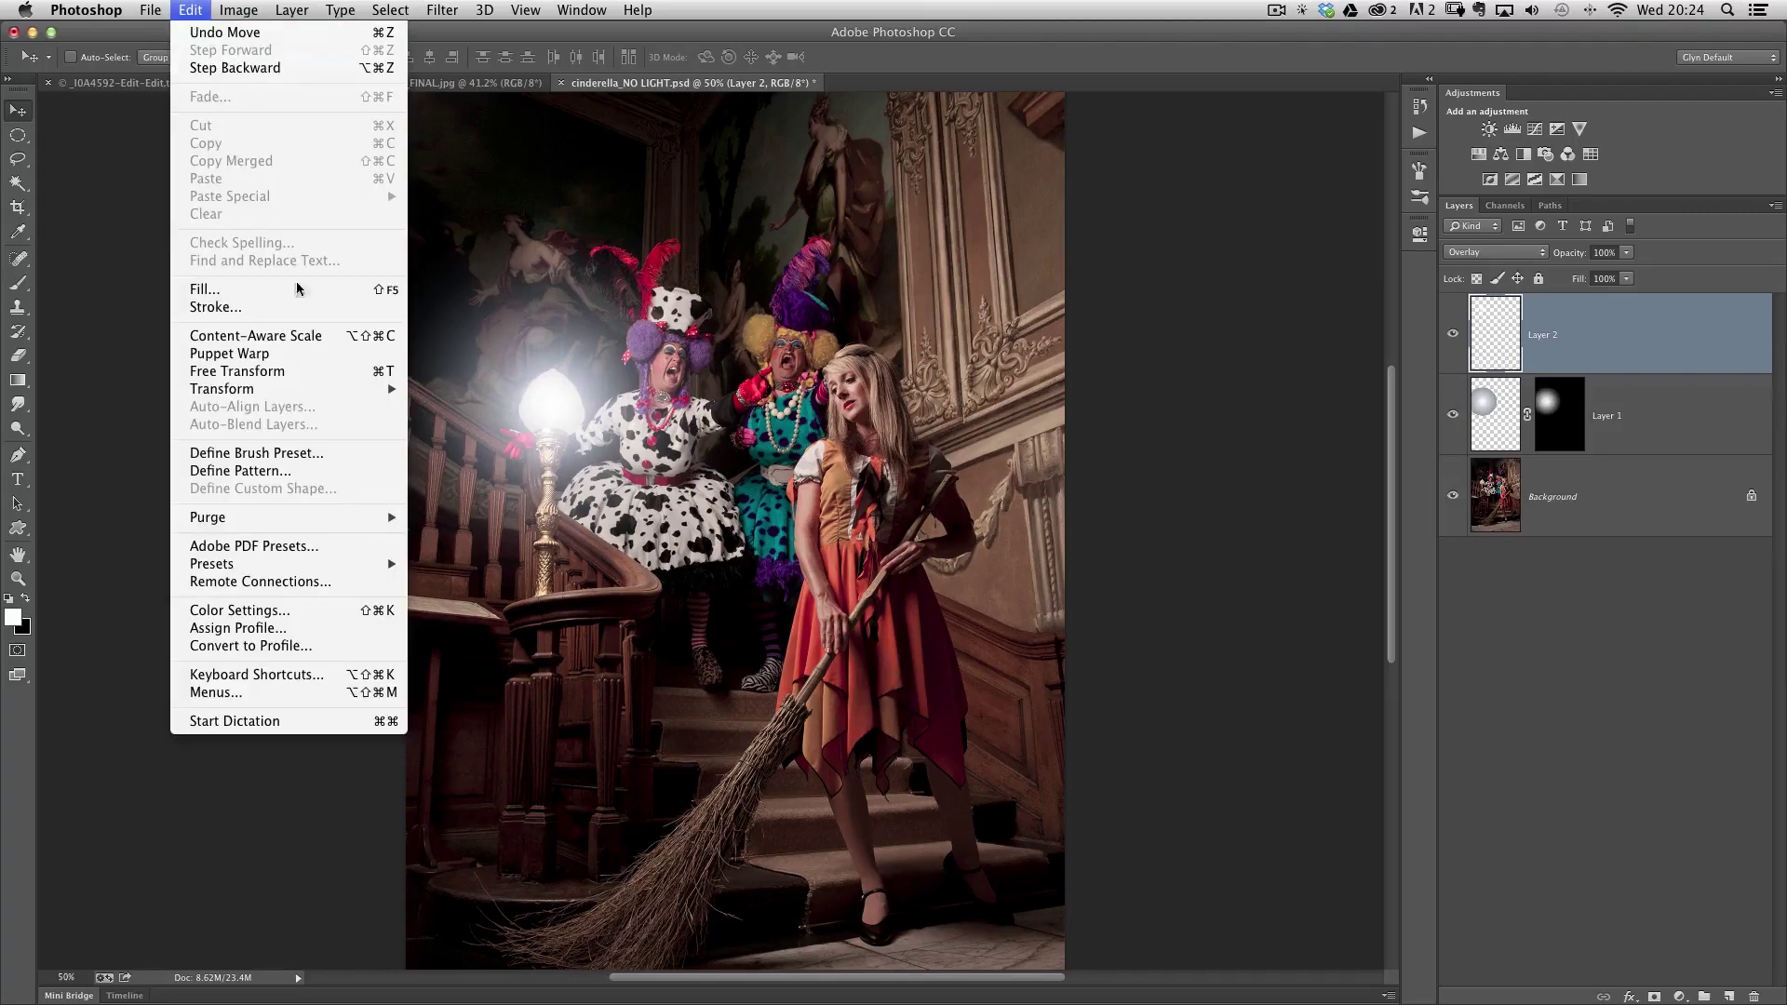
pyautogui.click(304, 377)
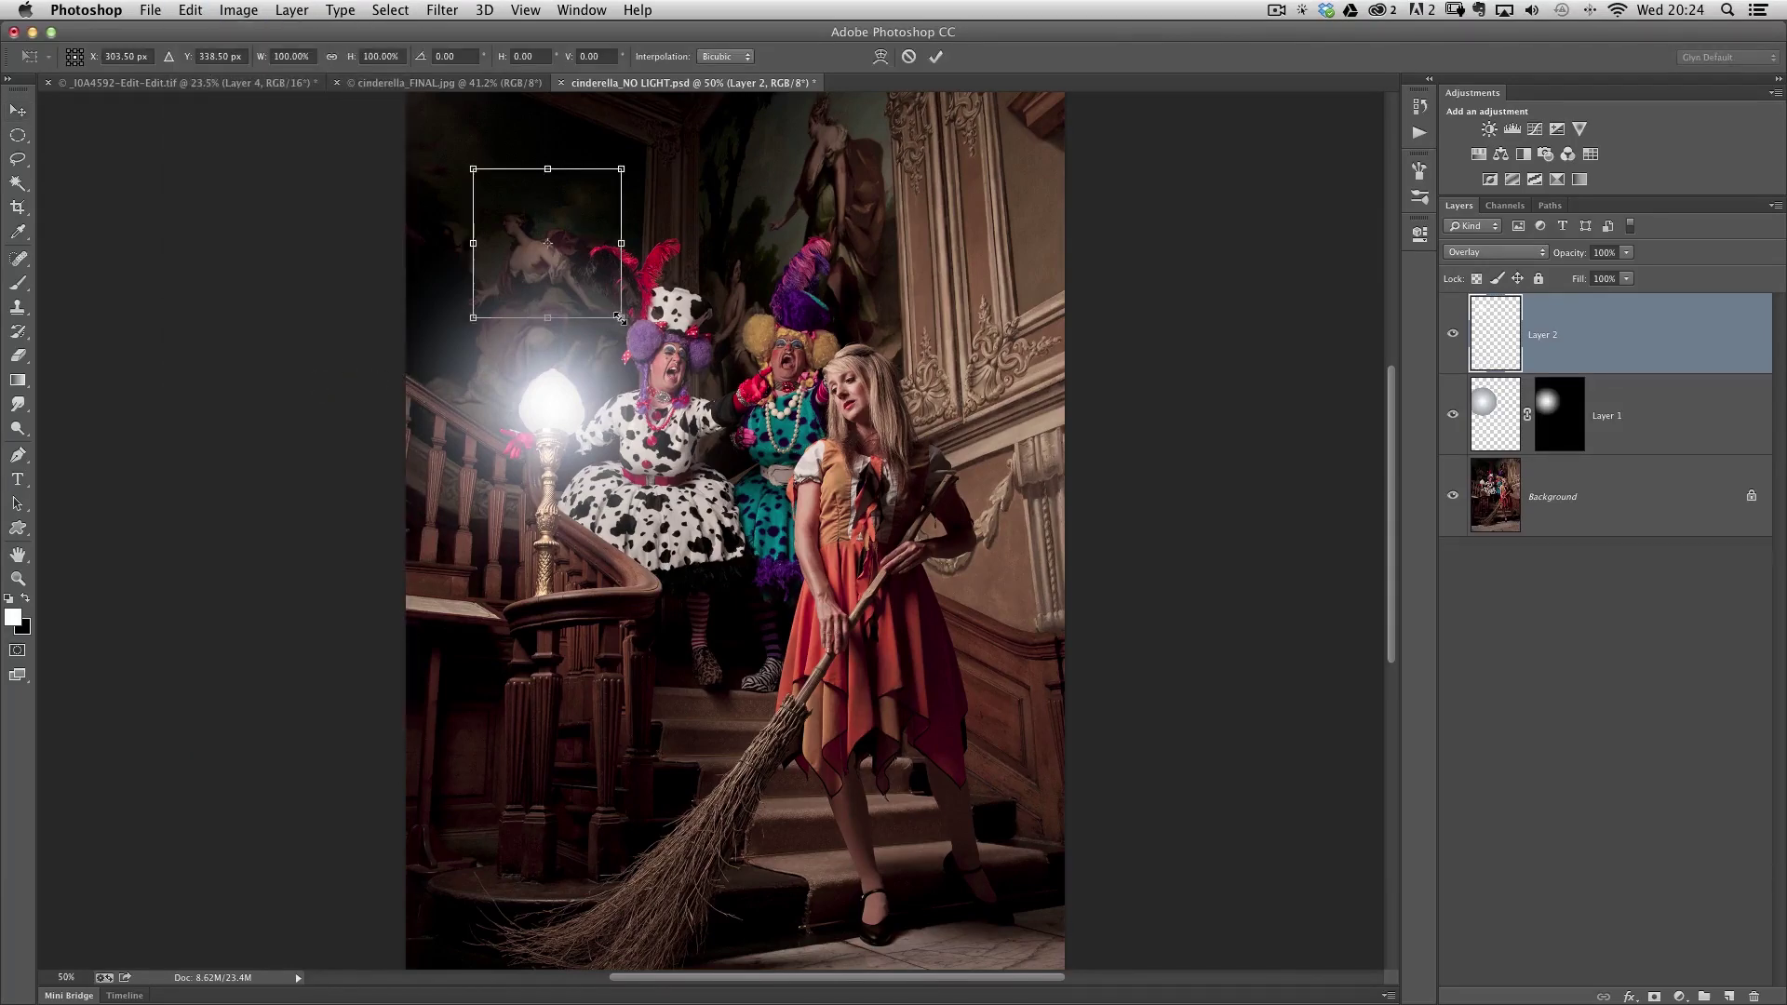
pyautogui.moveTo(618, 319); pyautogui.dragTo(688, 391)
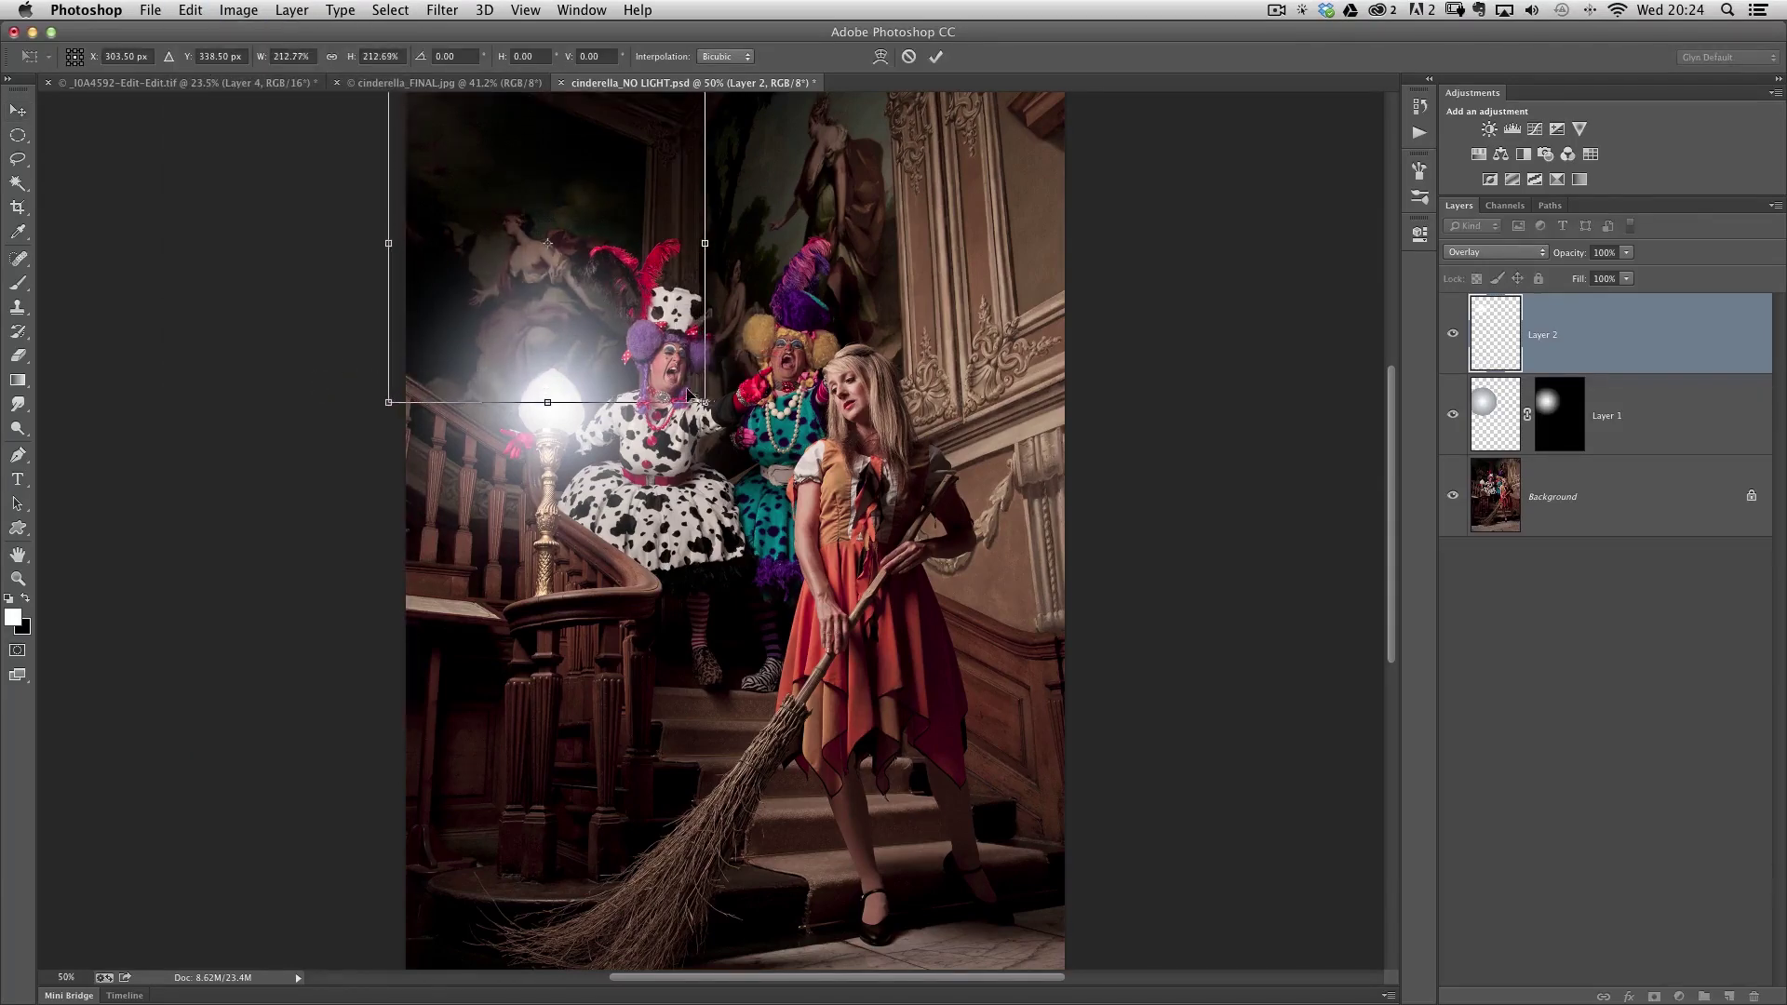
pyautogui.press('Return')
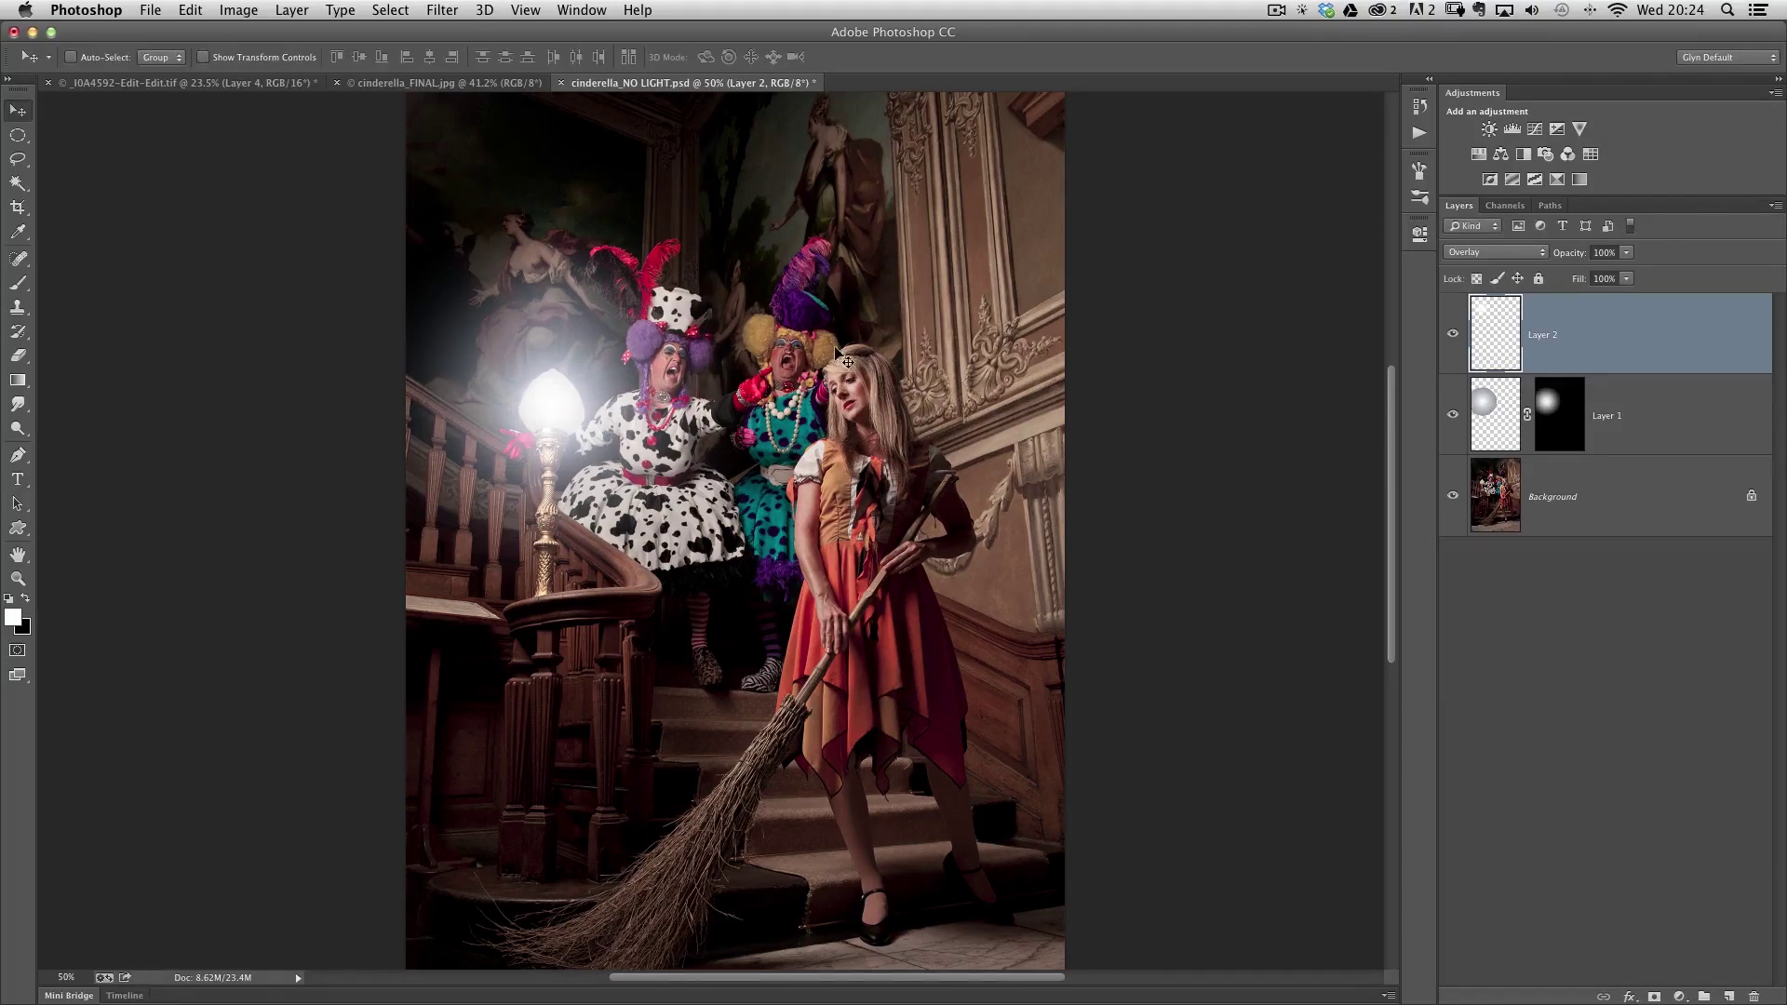
# - Place a duplicate of the glow on the painting above the yellow-and-purple headdress at 73% opacity, then compare with cinderella_FINAL.jpg
pyautogui.press('super+j')
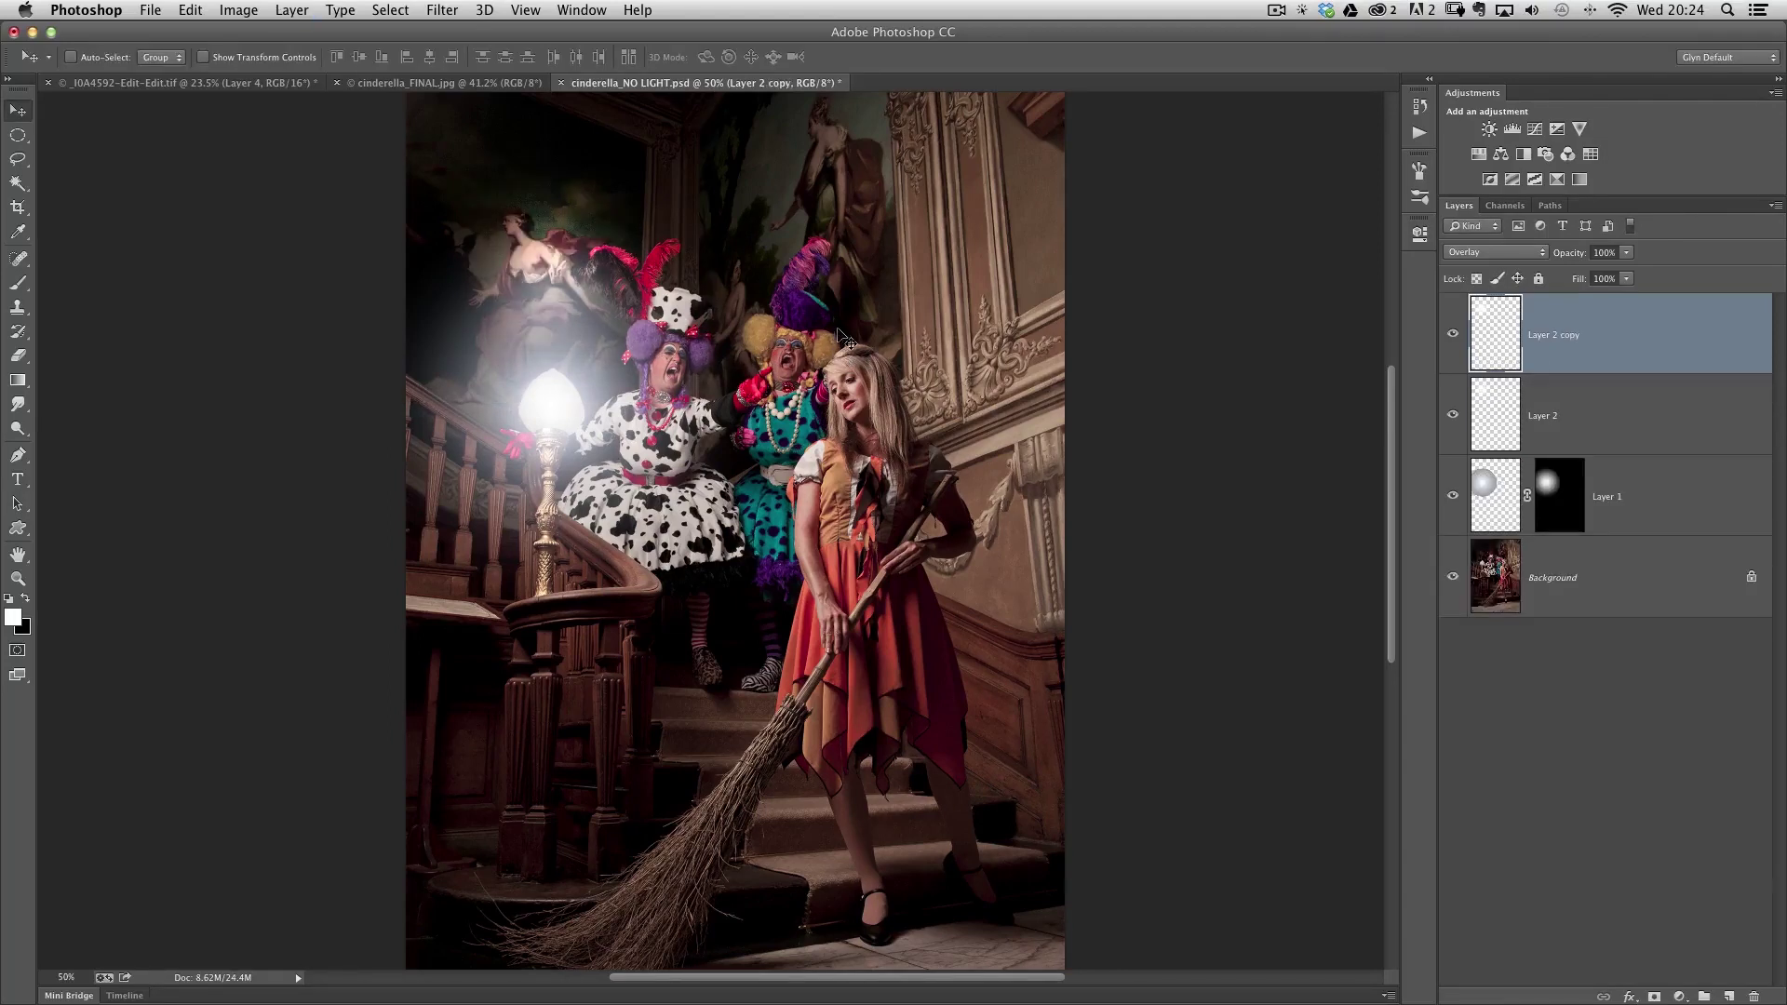
pyautogui.moveTo(540, 279)
pyautogui.mouseDown()
pyautogui.moveTo(693, 209)
pyautogui.moveTo(787, 203)
pyautogui.mouseUp()
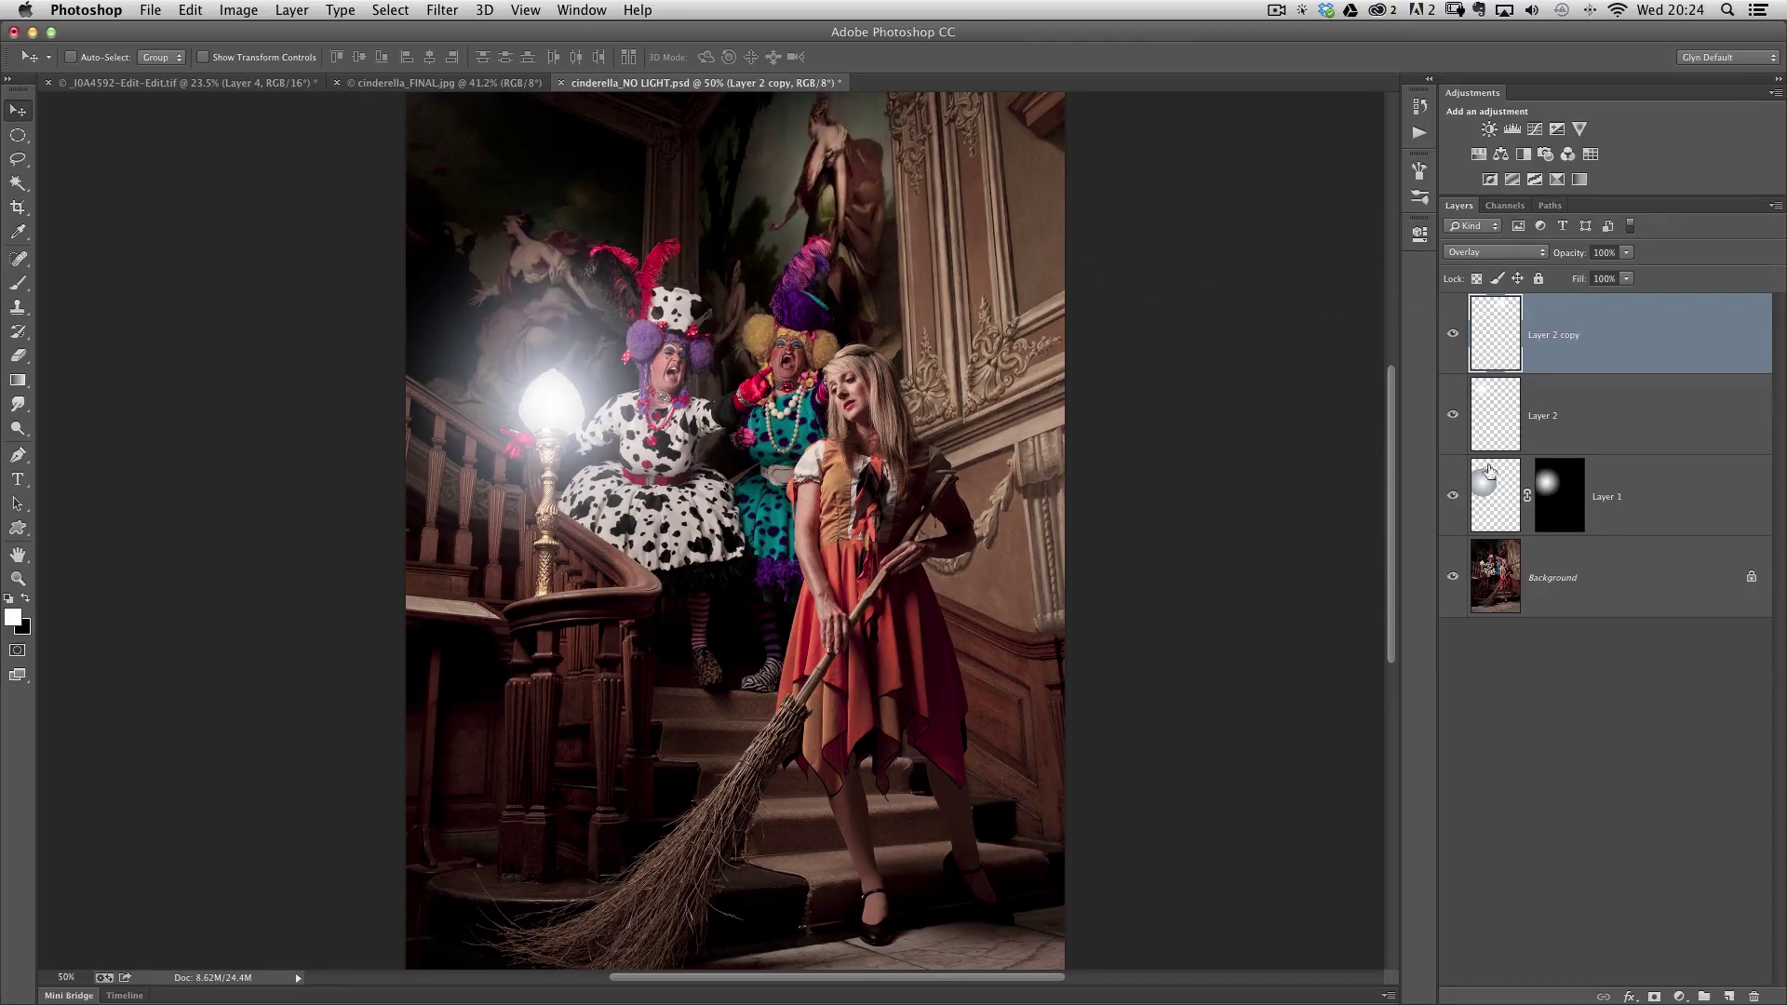
pyautogui.moveTo(1572, 253); pyautogui.dragTo(1551, 256)
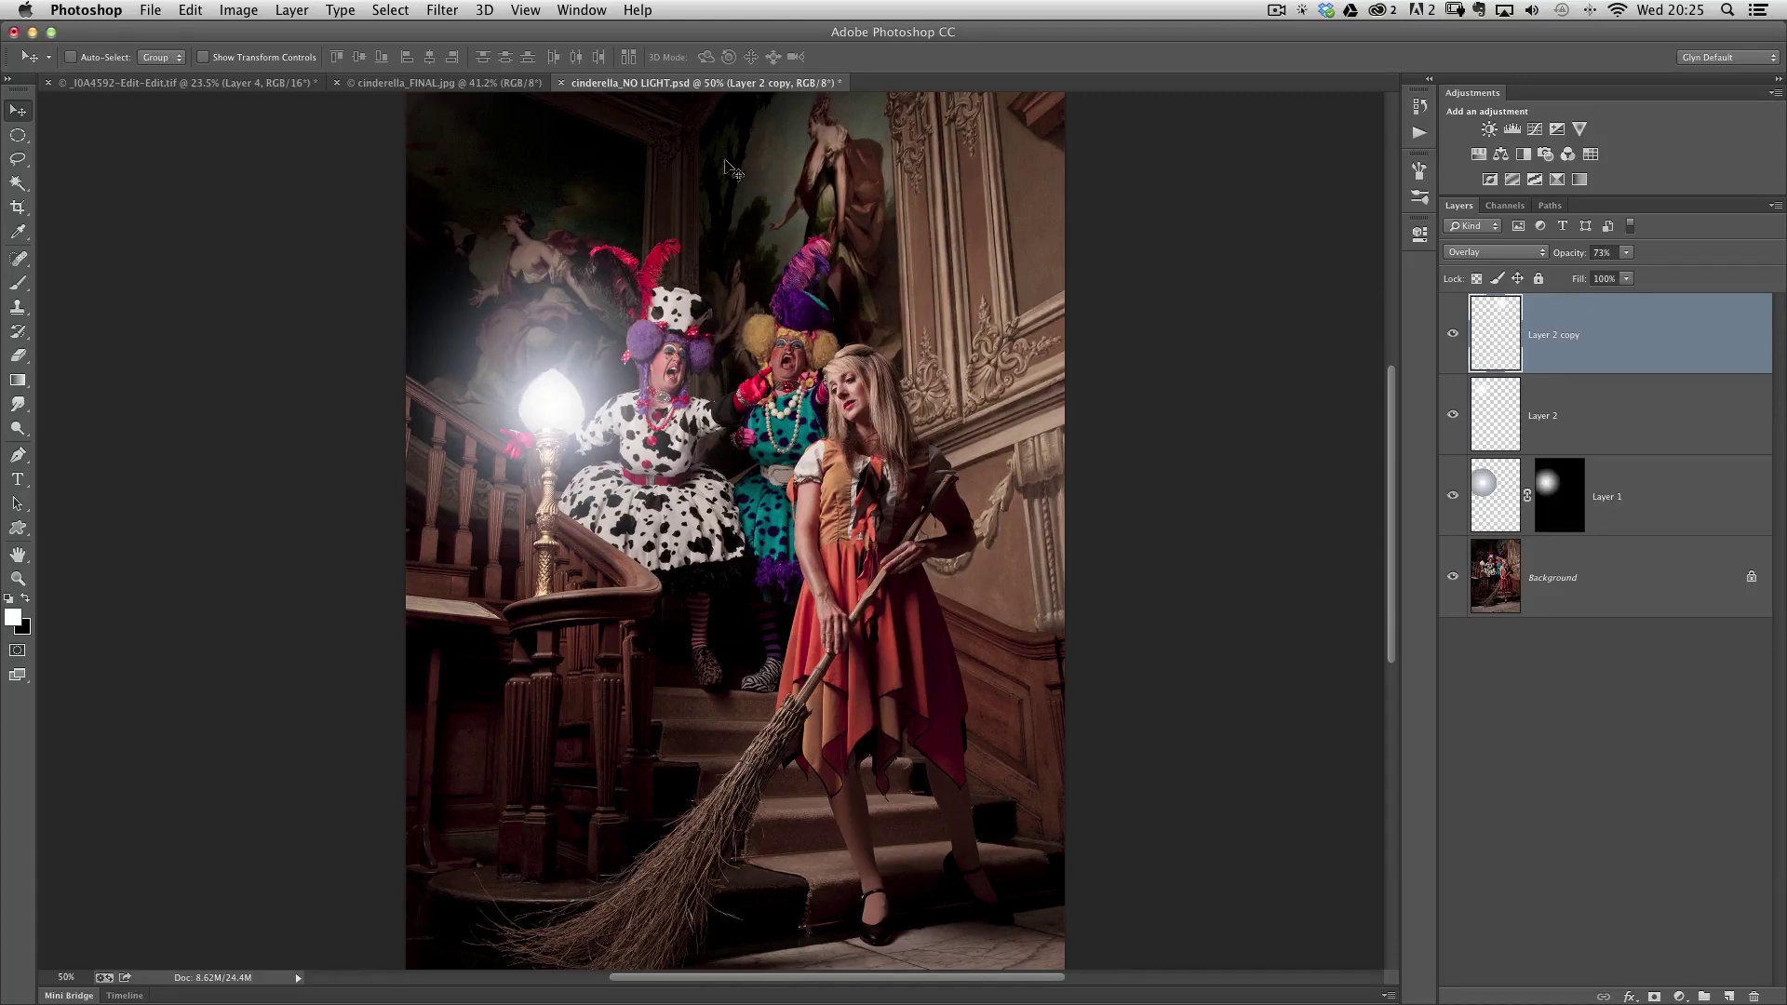
pyautogui.click(470, 84)
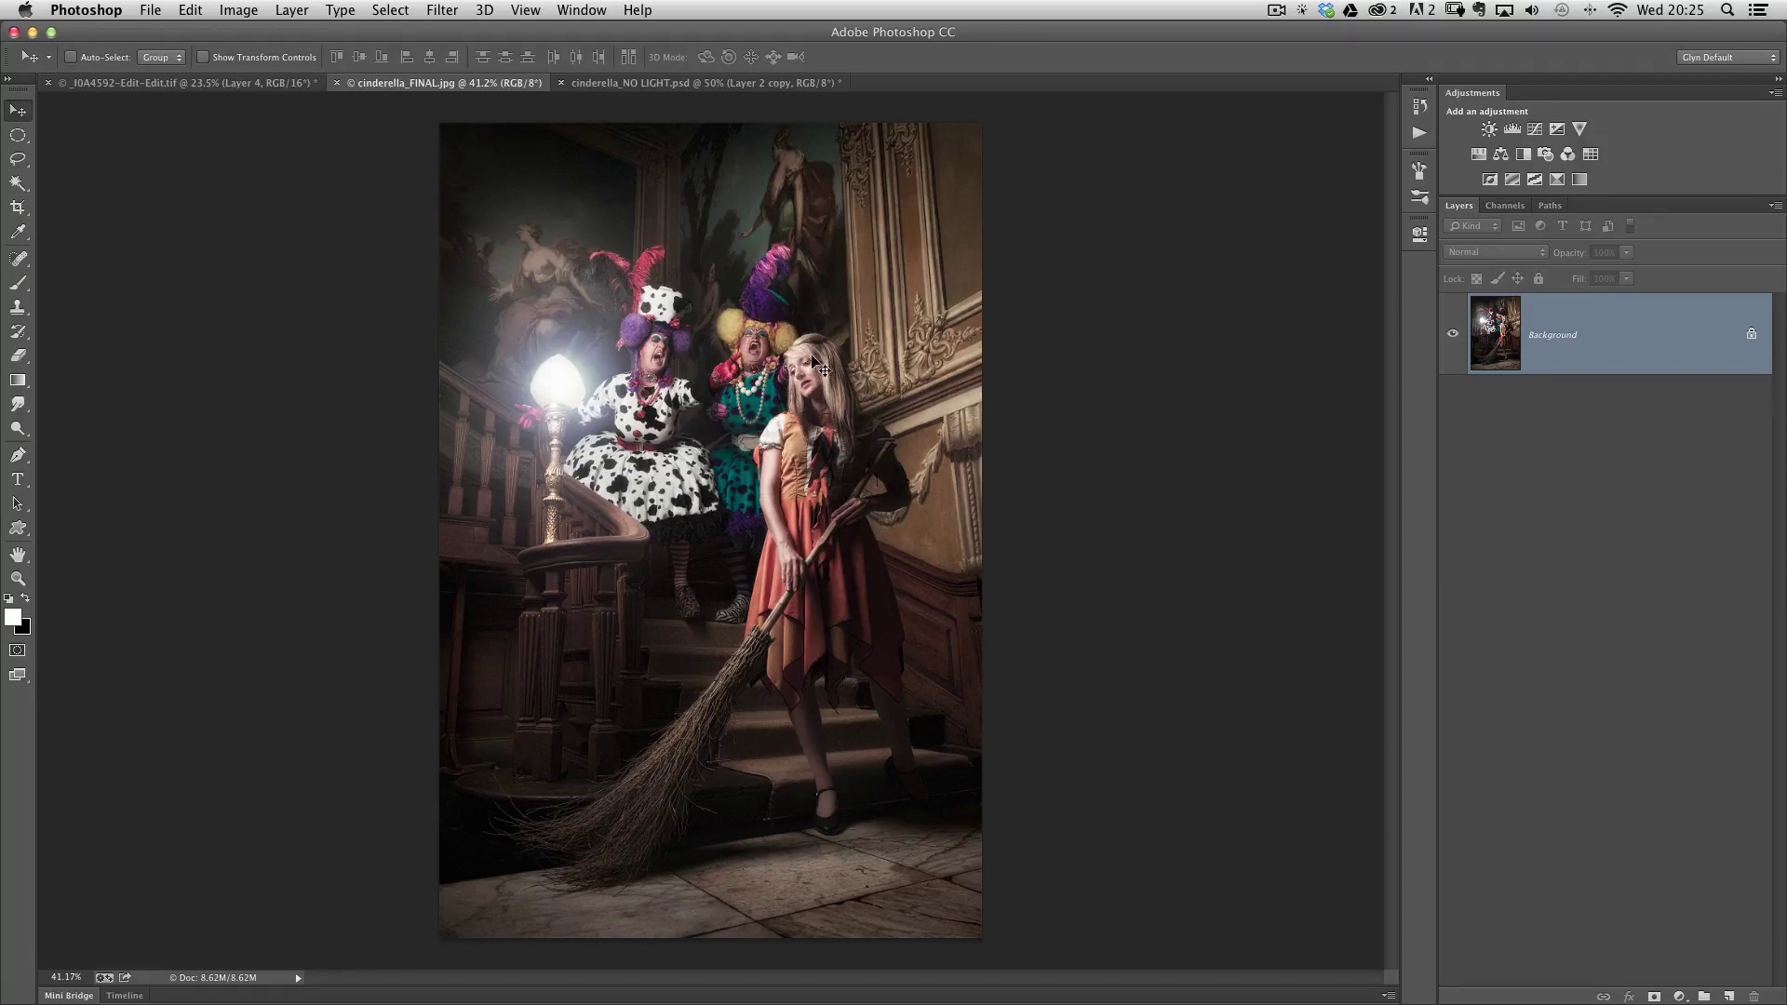